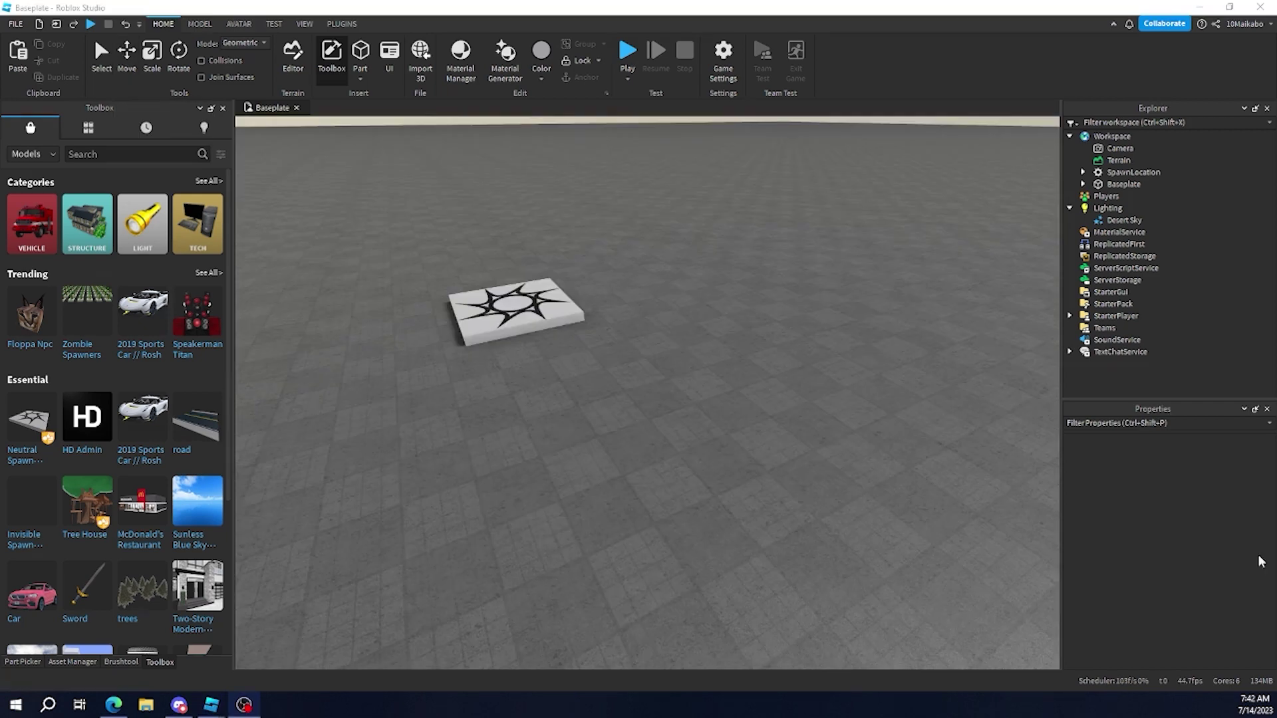
Show the Part Picker plugin so it is ready to pick a part
{"action": "right_click_drag", "start_coordinate": [900, 459], "coordinate": [901, 459]}
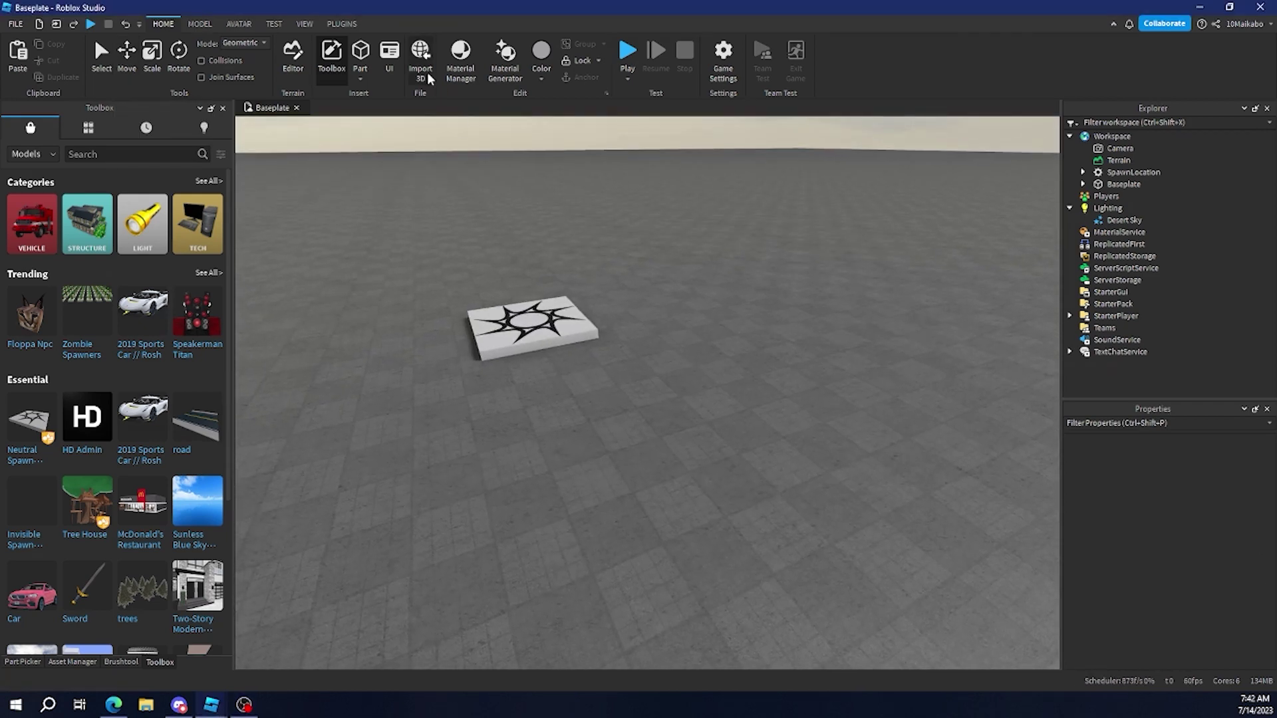
{"action": "left_click", "coordinate": [341, 24]}
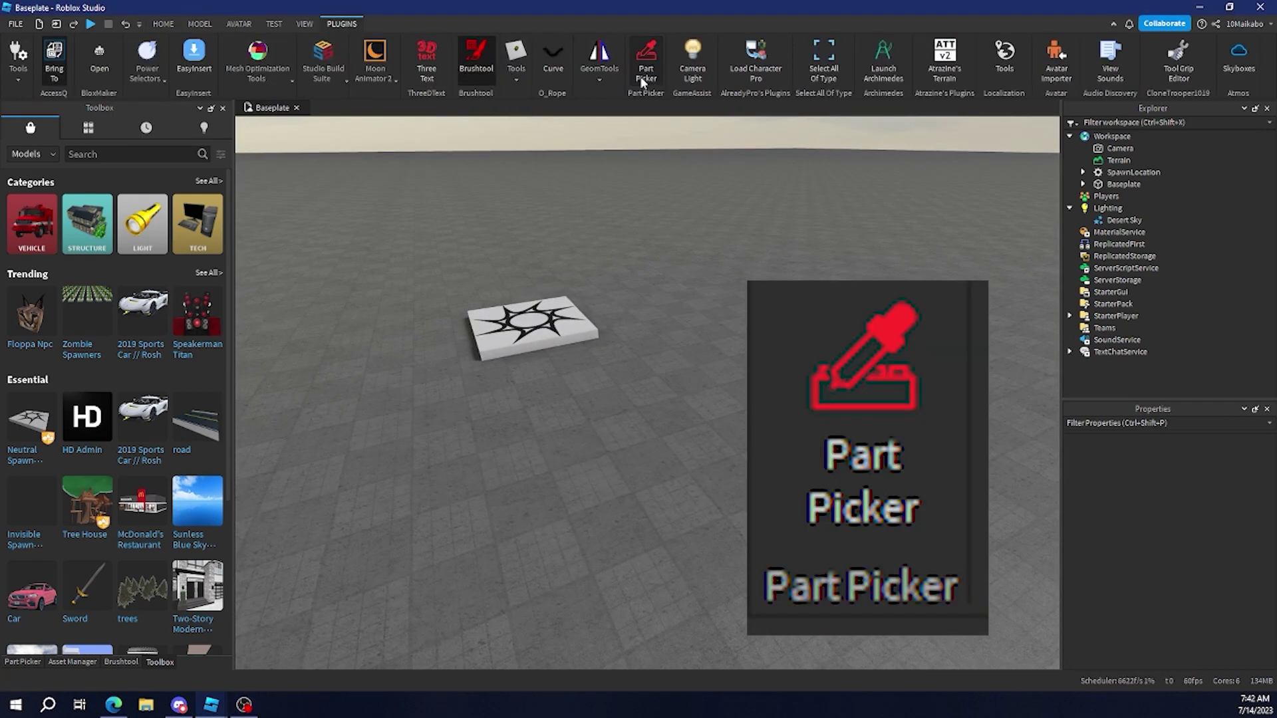
{"action": "left_click", "coordinate": [23, 662]}
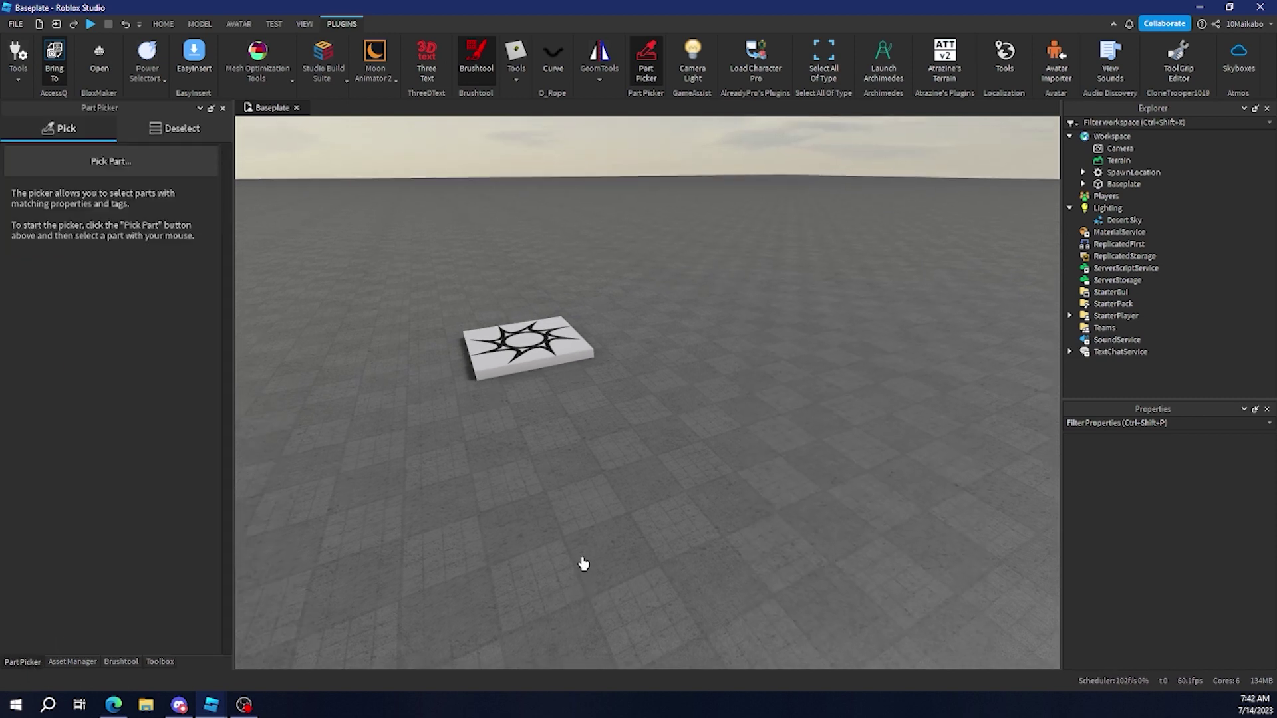
Bring back the removed 1998 Terral Catawba car model, then reposition and rotate it on the baseplate
{"action": "right_click_drag", "start_coordinate": [583, 564], "coordinate": [583, 565]}
{"action": "key", "text": "ctrl+y"}
{"action": "key", "text": "f"}
{"action": "left_click", "coordinate": [163, 24]}
{"action": "left_click", "coordinate": [128, 56]}
{"action": "key", "text": "r"}
{"action": "left_click_drag", "start_coordinate": [653, 465], "coordinate": [675, 391]}
{"action": "key", "text": "r"}
{"action": "left_click", "coordinate": [725, 518]}
{"action": "key", "text": "d"}
{"action": "right_click_drag", "start_coordinate": [725, 518], "coordinate": [725, 518]}
{"action": "key", "text": "w"}
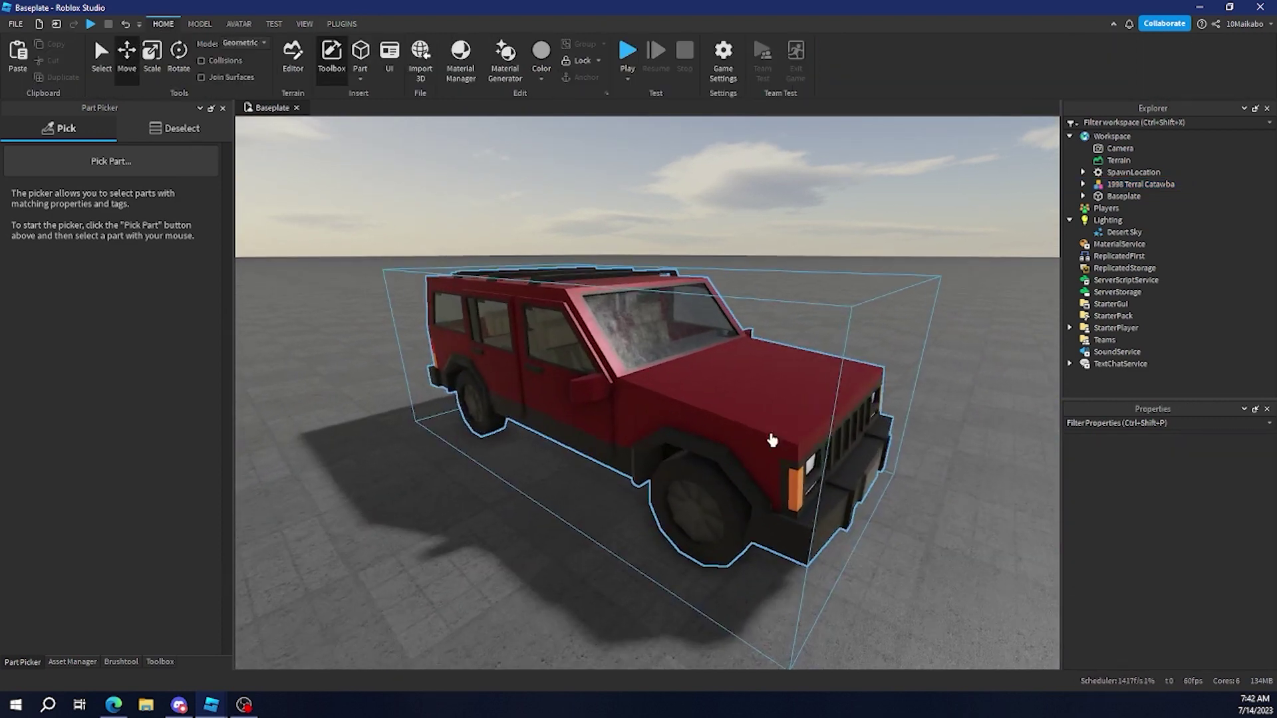
Select the car's hood and front fender panels one by one as individual parts inside the model
{"action": "right_click_drag", "start_coordinate": [778, 447], "coordinate": [751, 423]}
{"action": "left_click", "coordinate": [752, 422], "text": "alt"}
{"action": "key", "text": "a"}
{"action": "left_click", "coordinate": [740, 442], "text": "ctrl+alt"}
{"action": "left_click", "coordinate": [642, 452], "text": "ctrl"}
{"action": "left_click", "coordinate": [658, 466], "text": "ctrl"}
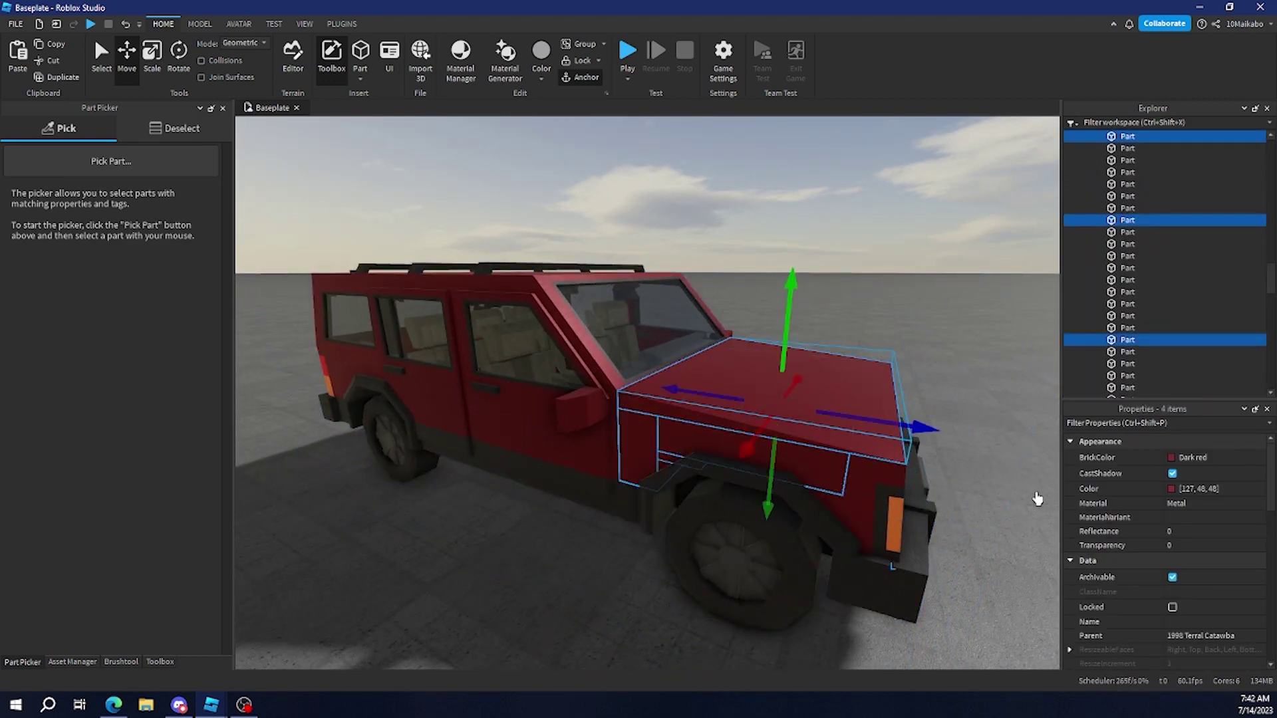
Recolour the selected hood and fender parts dark blue, undo the recolouring and clear the selection
{"action": "left_click", "coordinate": [1207, 456]}
{"action": "left_click", "coordinate": [1217, 483]}
{"action": "left_click", "coordinate": [558, 533]}
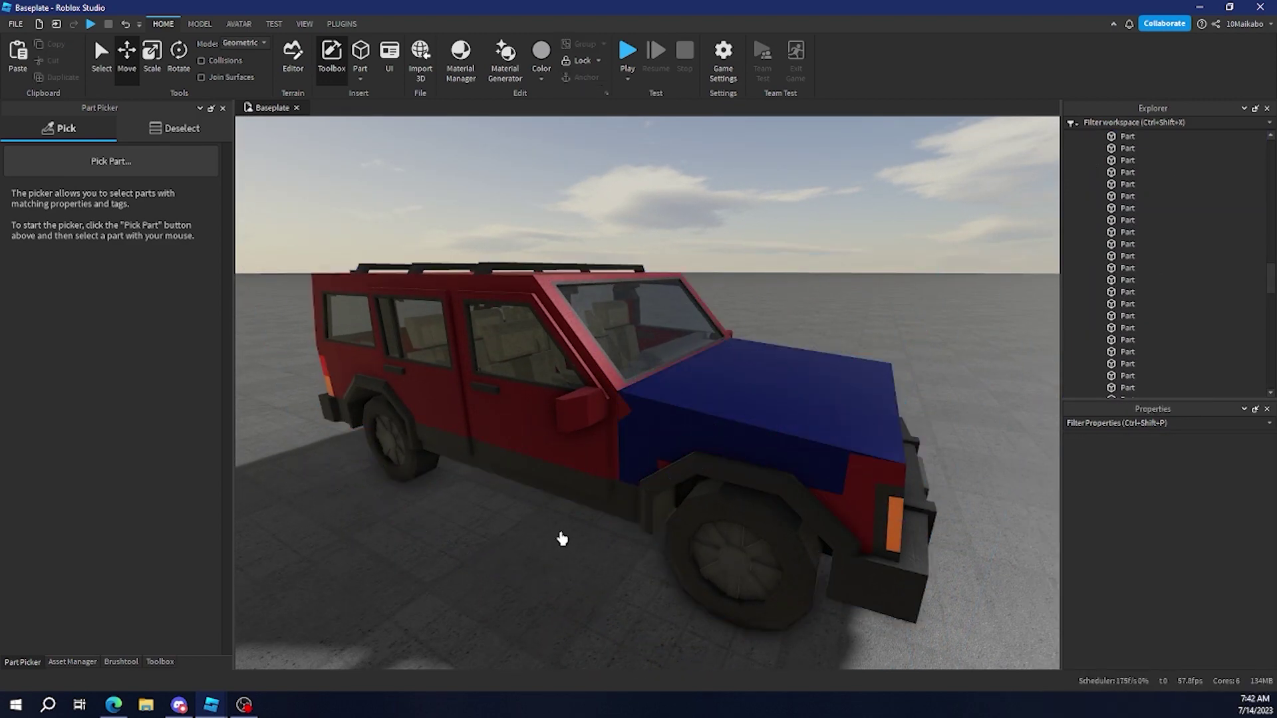
{"action": "key", "text": "ctrl+z"}
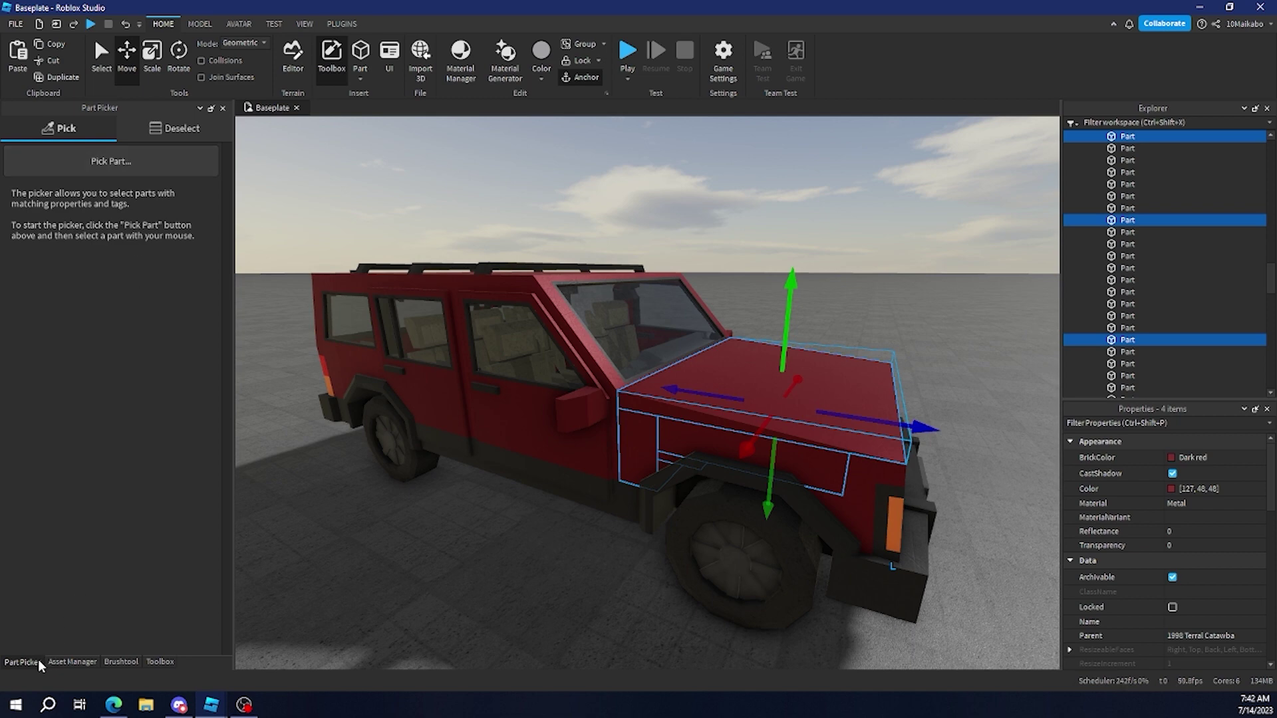
{"action": "left_click", "coordinate": [240, 190]}
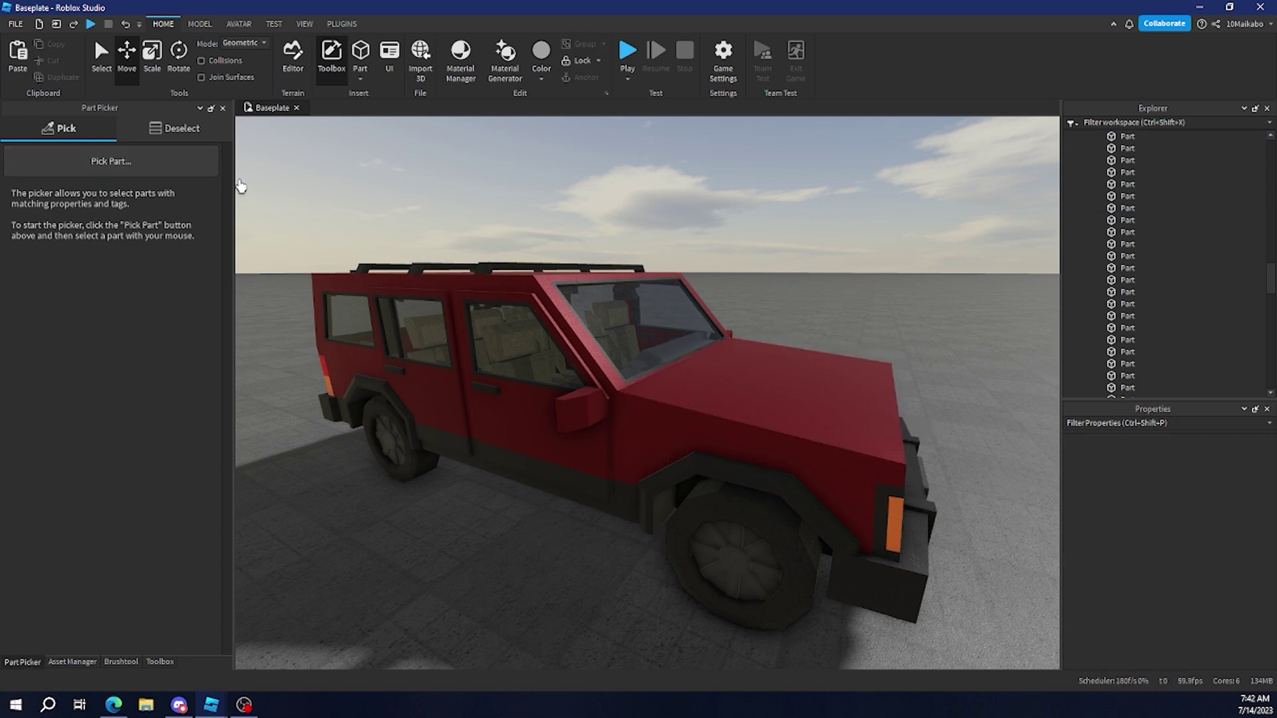
Pick the hood wedge with Part Picker and preview the car parts that match its Color 127, 48, 48
{"action": "left_click", "coordinate": [168, 162]}
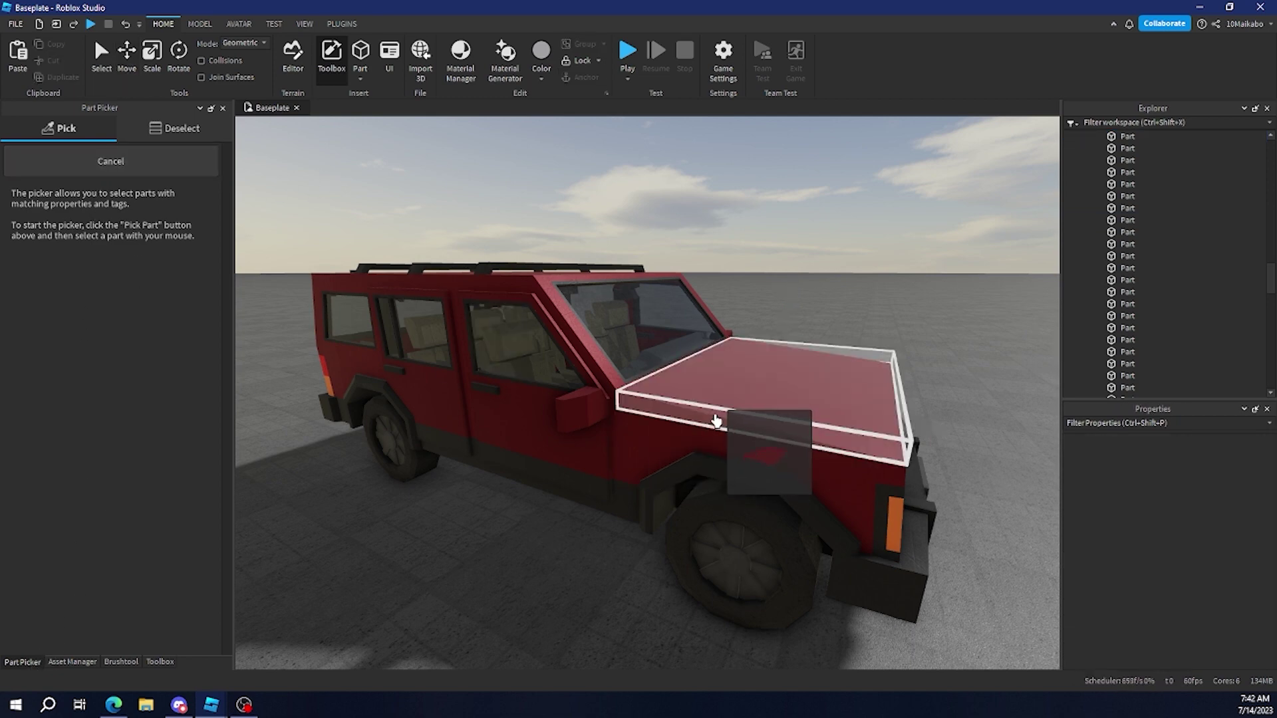
{"action": "left_click", "coordinate": [716, 420]}
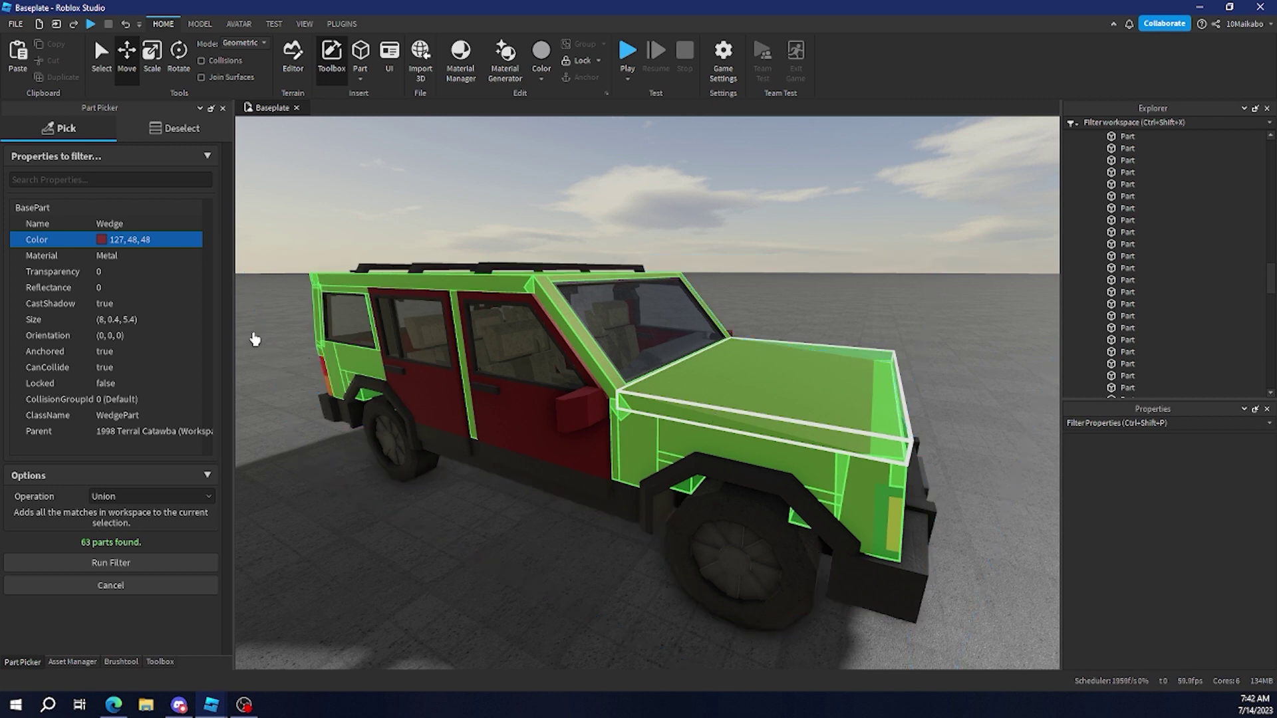
{"action": "left_click", "coordinate": [508, 347]}
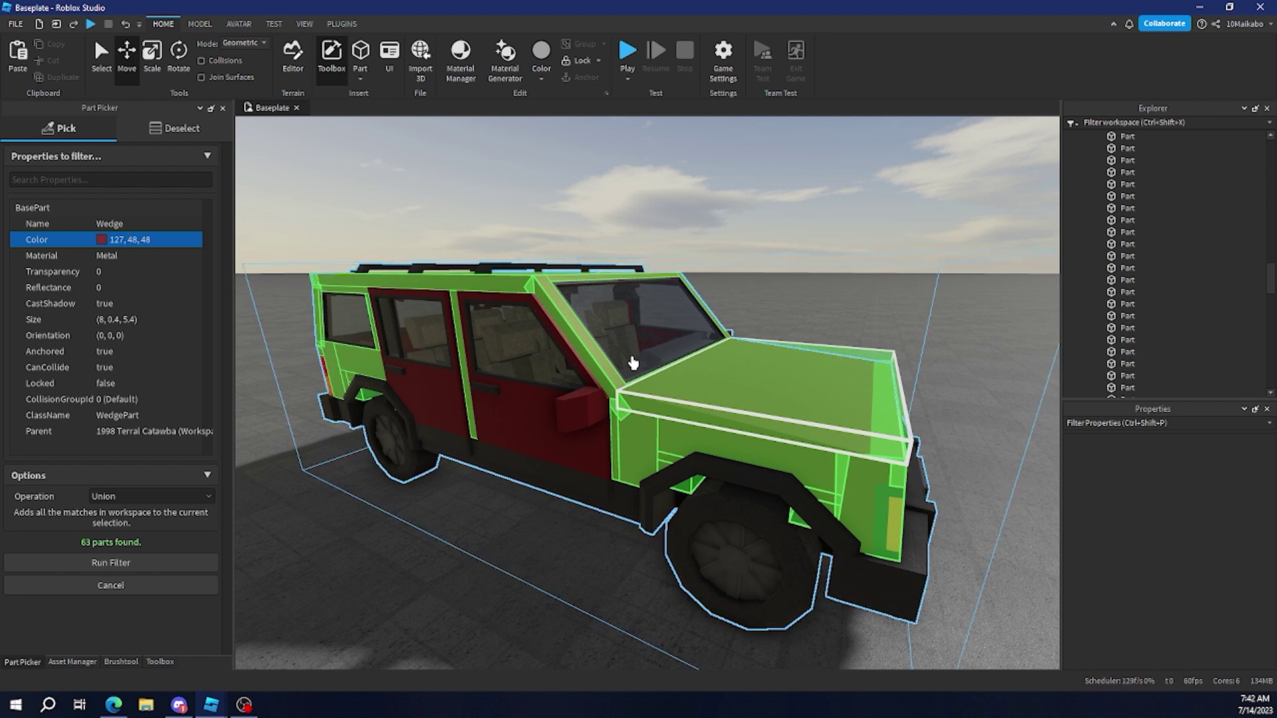
{"action": "left_click", "coordinate": [279, 306]}
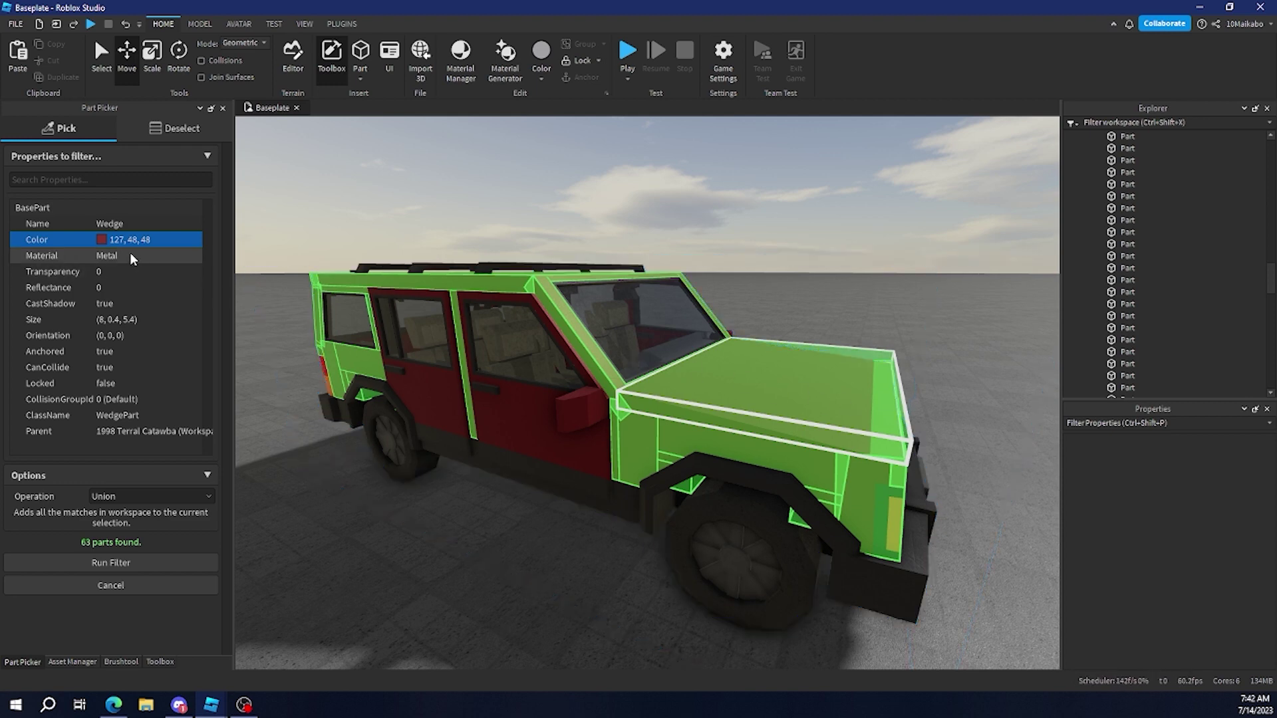
{"action": "key", "text": "w"}
{"action": "key", "text": "a"}
{"action": "right_click_drag", "start_coordinate": [735, 417], "coordinate": [741, 419]}
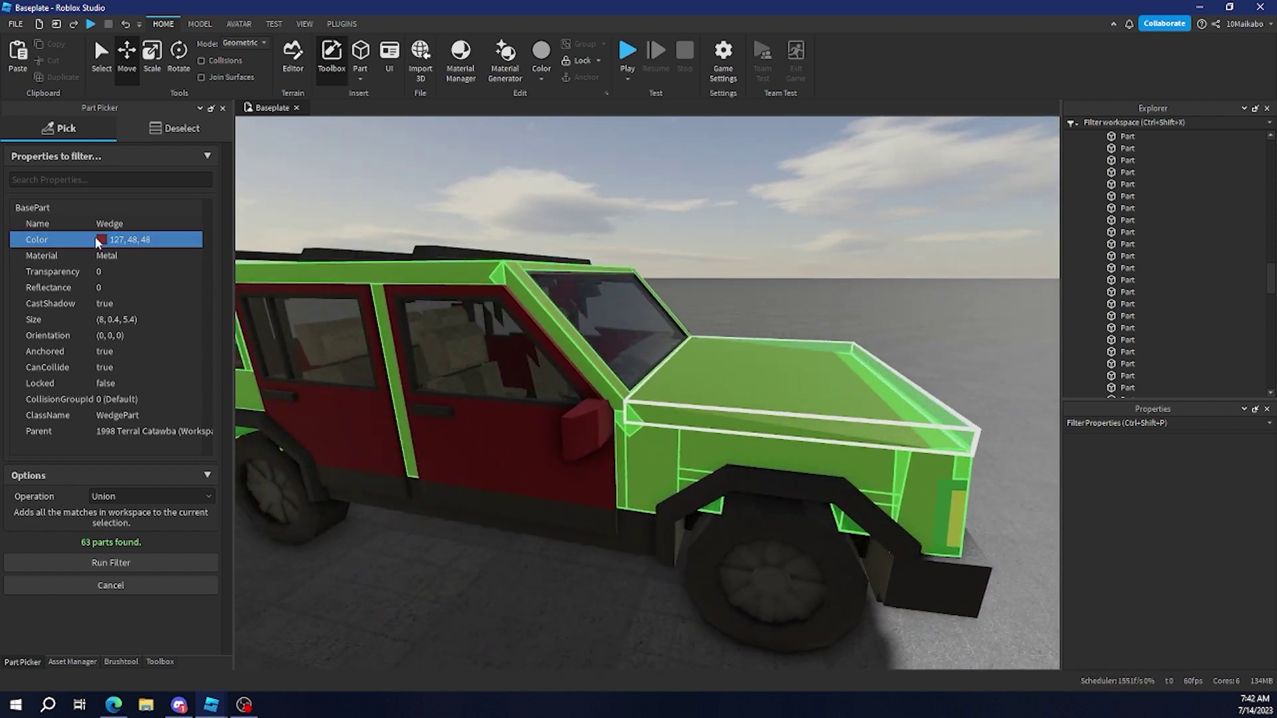
{"action": "right_click_drag", "start_coordinate": [357, 282], "coordinate": [347, 286]}
{"action": "key", "text": "s"}
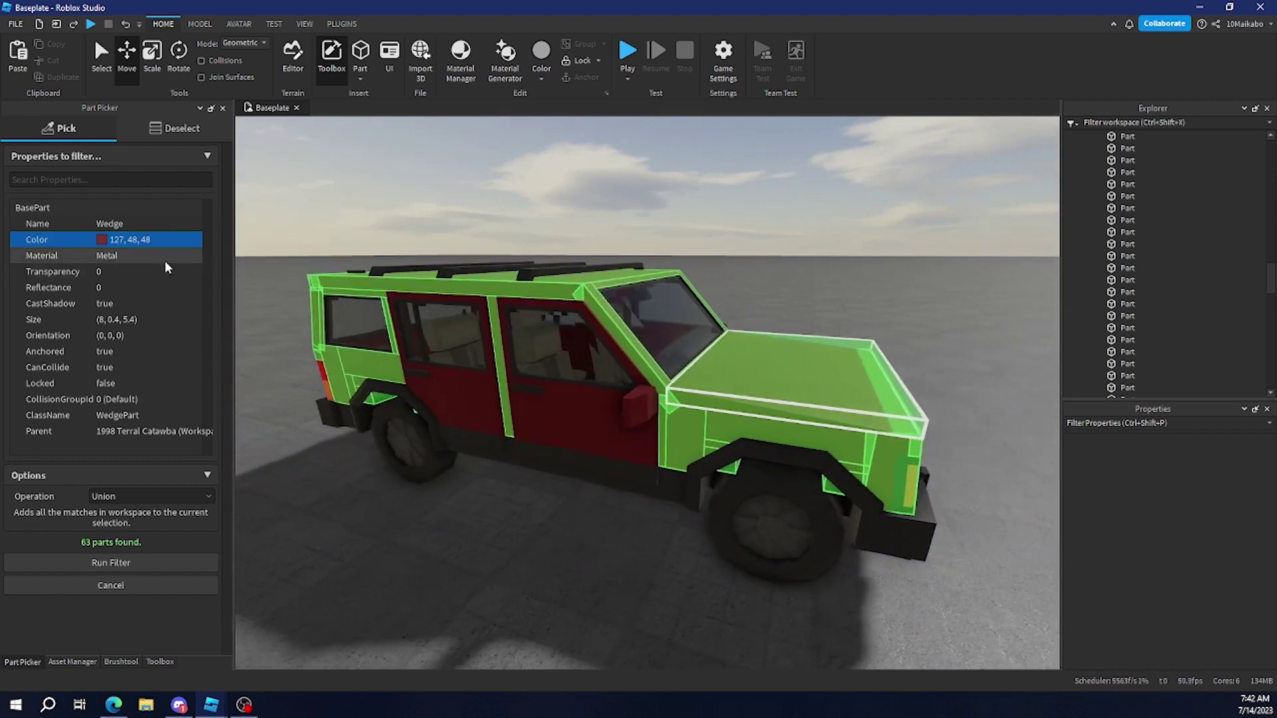
Add the Name Wedge and Material Metal to the Part Picker filters and inspect the matching parts
{"action": "left_click", "coordinate": [148, 226], "text": "ctrl"}
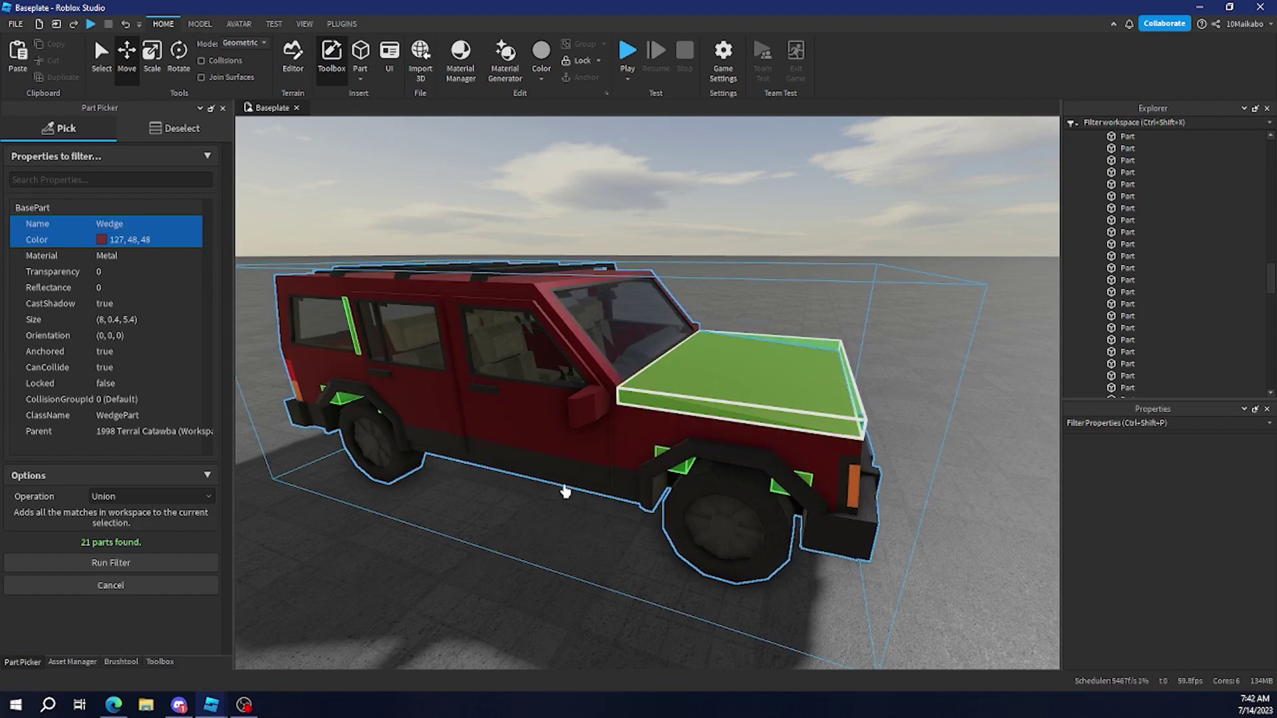
{"action": "right_click_drag", "start_coordinate": [565, 492], "coordinate": [564, 490]}
{"action": "right_click_drag", "start_coordinate": [684, 408], "coordinate": [685, 409]}
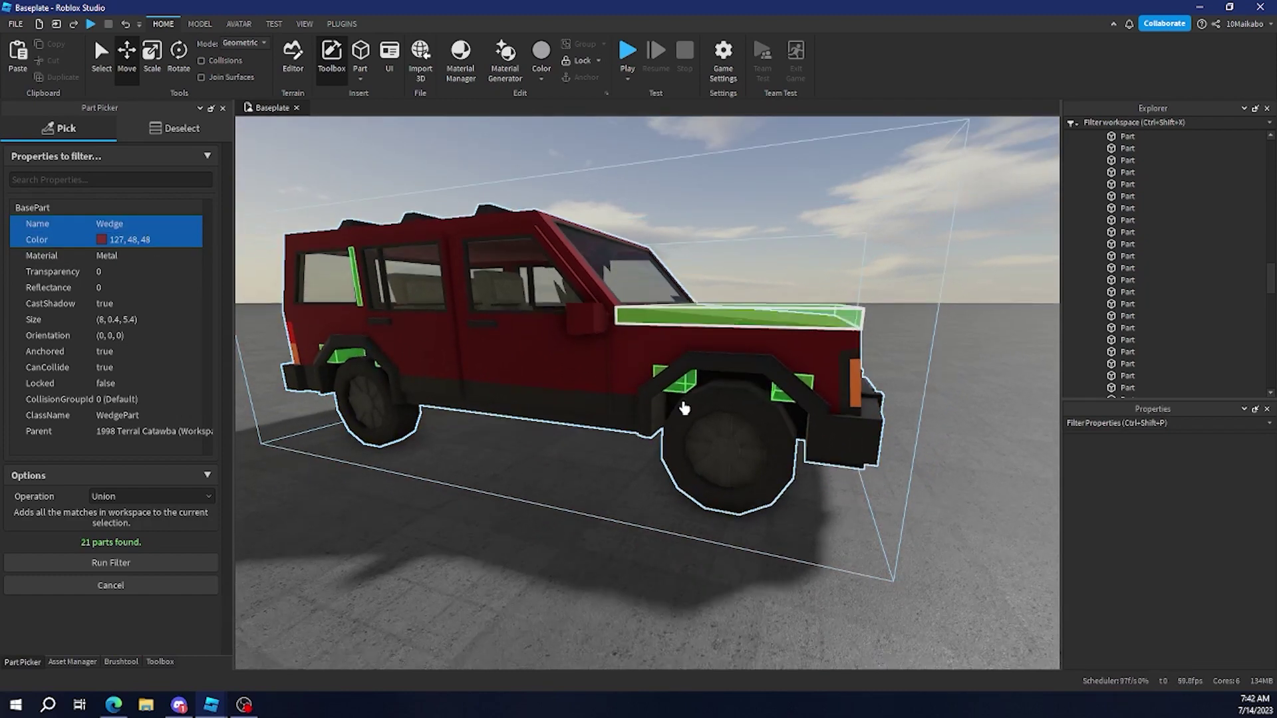
{"action": "scroll", "coordinate": [684, 408], "scroll_direction": "up", "scroll_amount": 5}
{"action": "scroll", "coordinate": [447, 386], "scroll_direction": "down", "scroll_amount": 3}
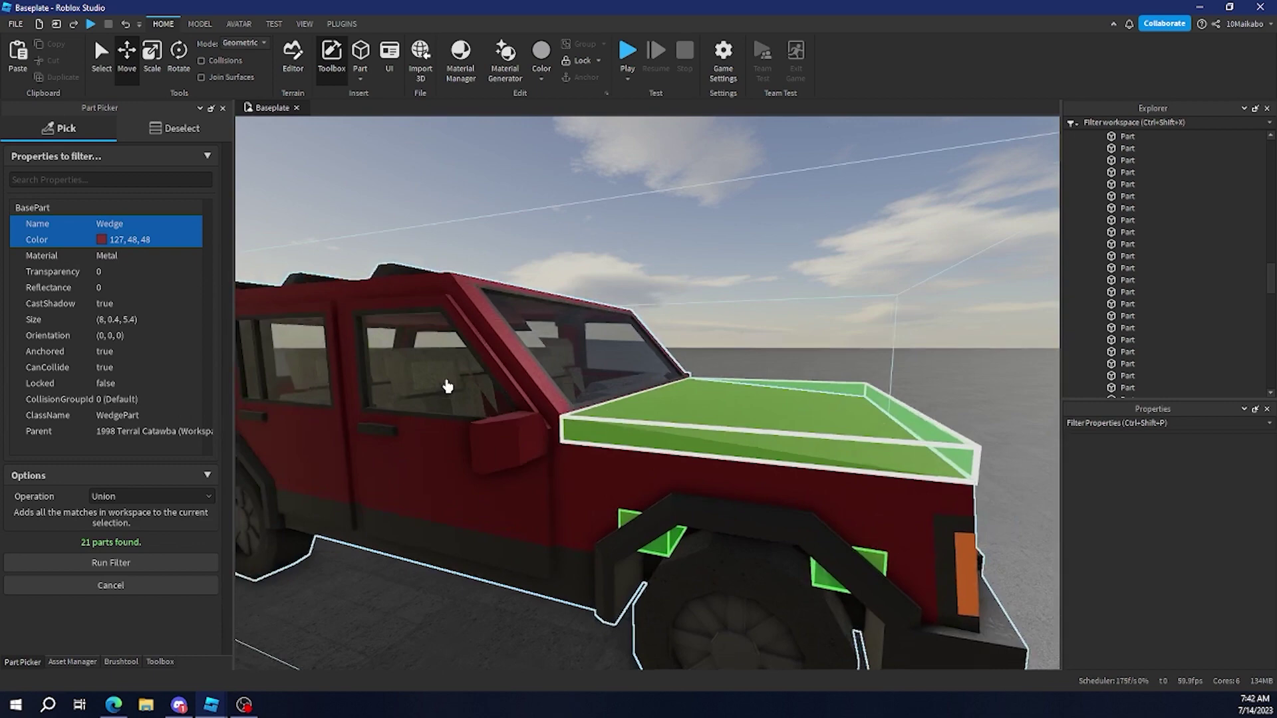
{"action": "scroll", "coordinate": [447, 385], "scroll_direction": "down", "scroll_amount": 5}
{"action": "left_click", "coordinate": [126, 253]}
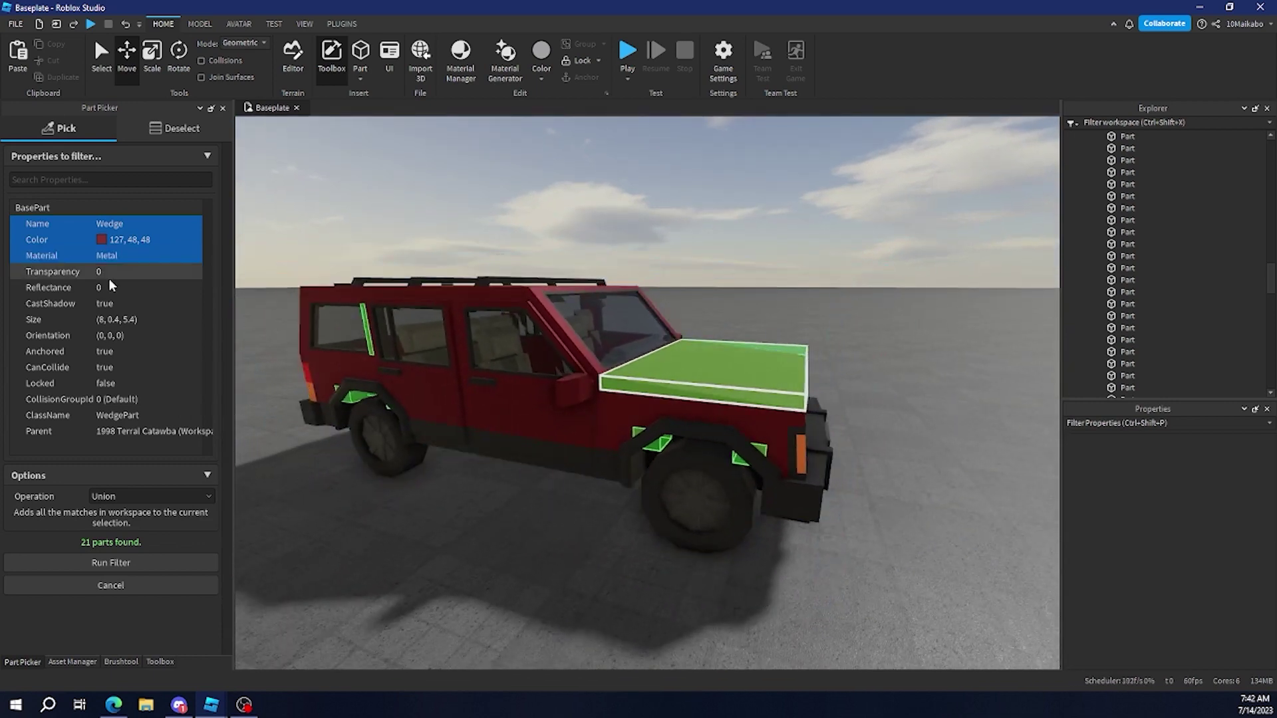
Deactivate every property filter for the picked hood wedge and cancel the filter
{"action": "left_click", "coordinate": [109, 277]}
{"action": "left_click", "coordinate": [111, 276]}
{"action": "left_click", "coordinate": [114, 266]}
{"action": "left_click", "coordinate": [118, 255]}
{"action": "left_click", "coordinate": [123, 241]}
{"action": "left_click", "coordinate": [128, 228]}
{"action": "left_click", "coordinate": [118, 271]}
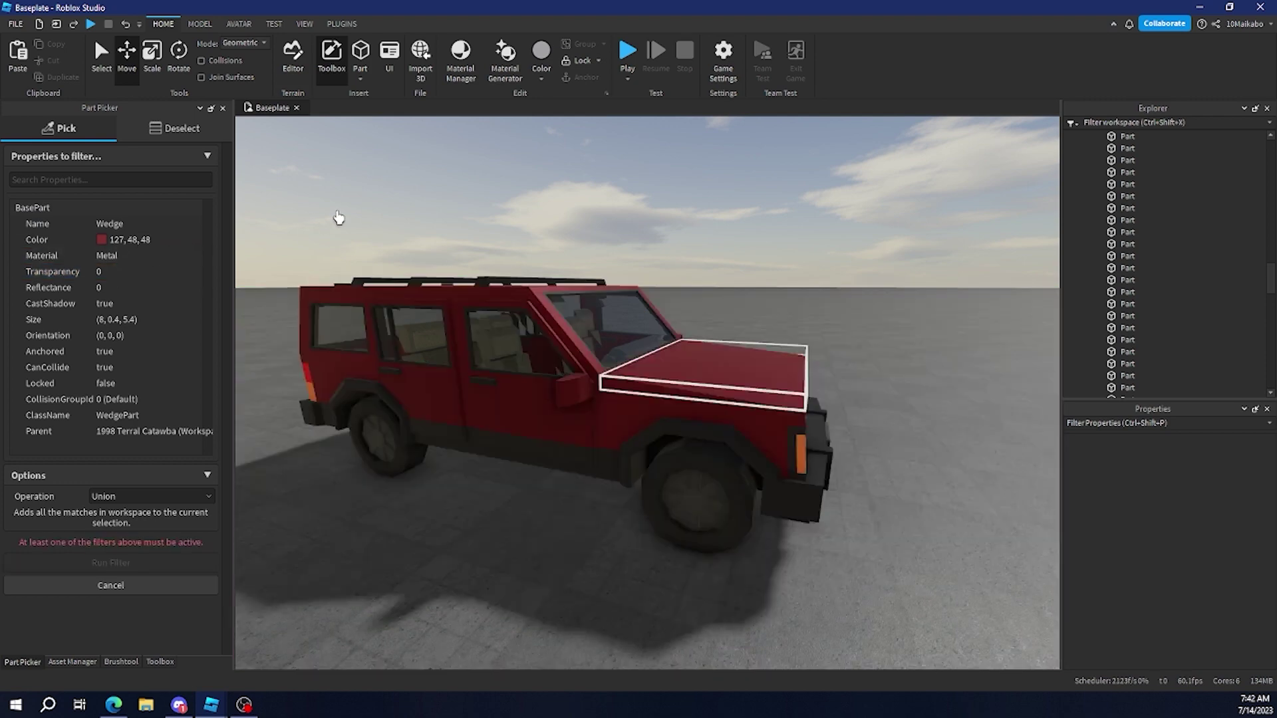
{"action": "left_click", "coordinate": [141, 580]}
Pick the windshield and select all parts matching its Color 27, 42, 53, Material Glass and Transparency 0.7
{"action": "left_click", "coordinate": [110, 161]}
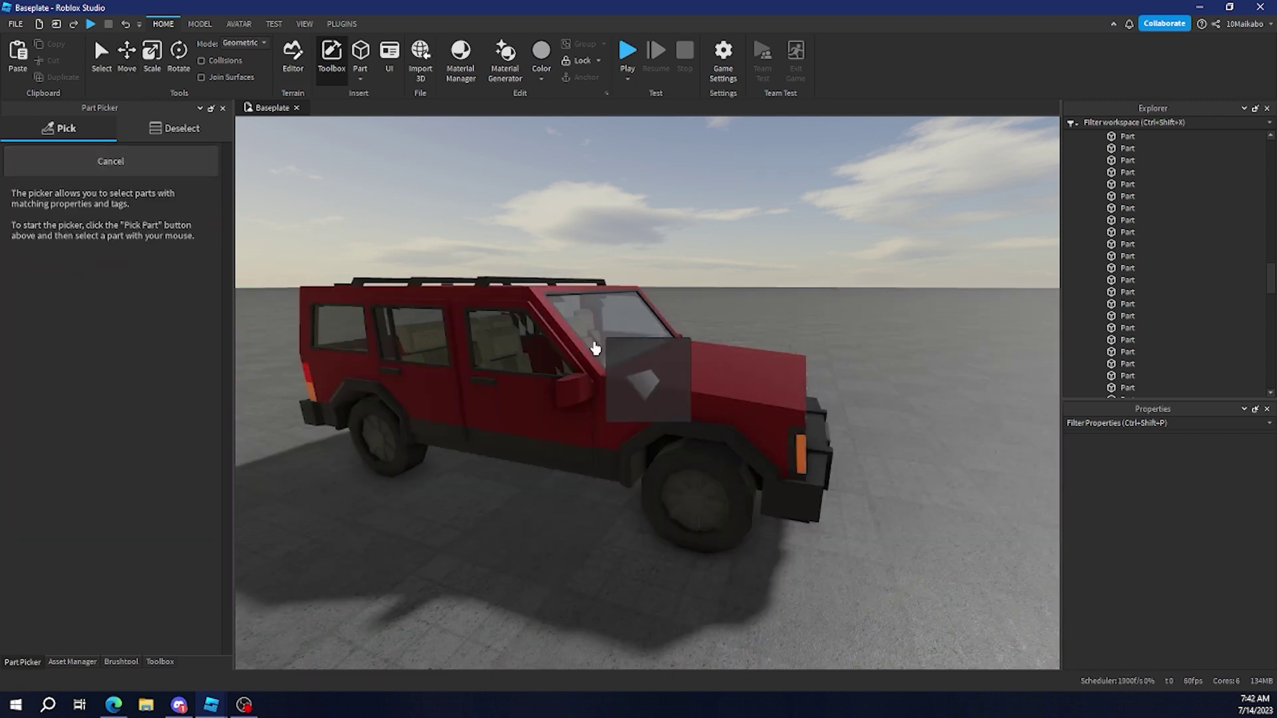
{"action": "left_click", "coordinate": [618, 346]}
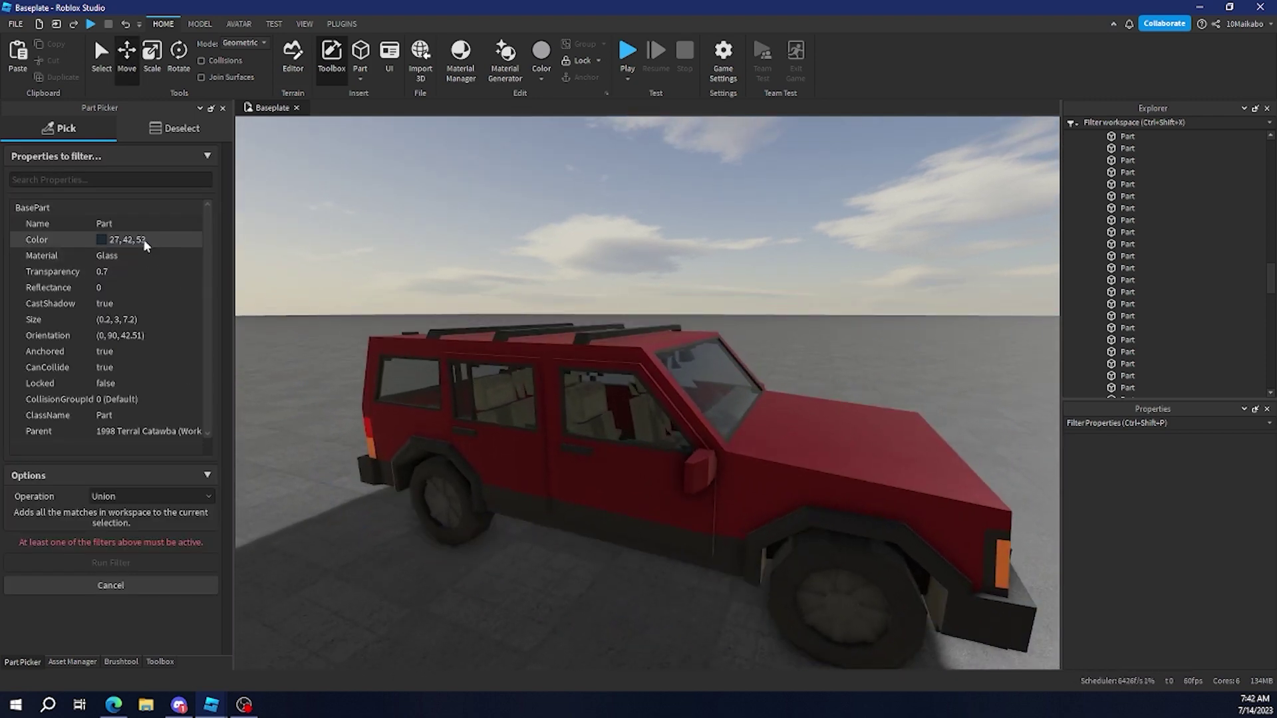
{"action": "left_click", "coordinate": [142, 238]}
{"action": "left_click", "coordinate": [132, 256]}
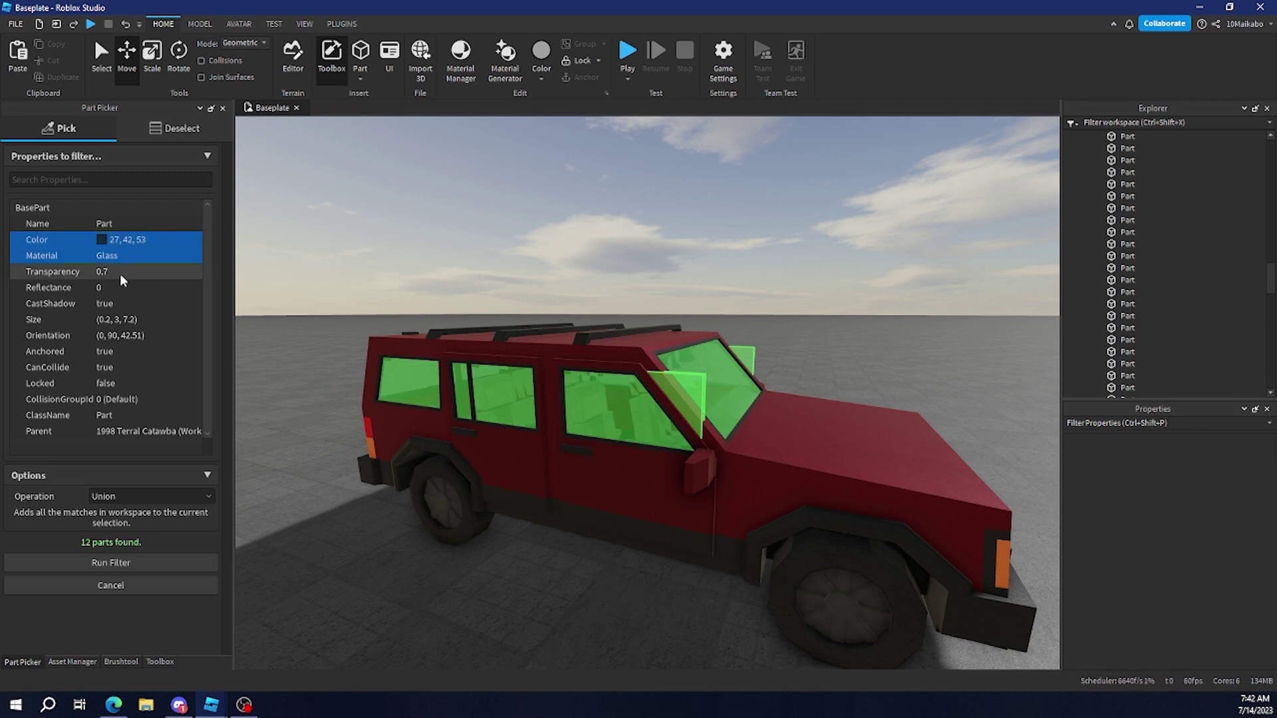
{"action": "left_click", "coordinate": [120, 272]}
{"action": "left_click", "coordinate": [111, 563]}
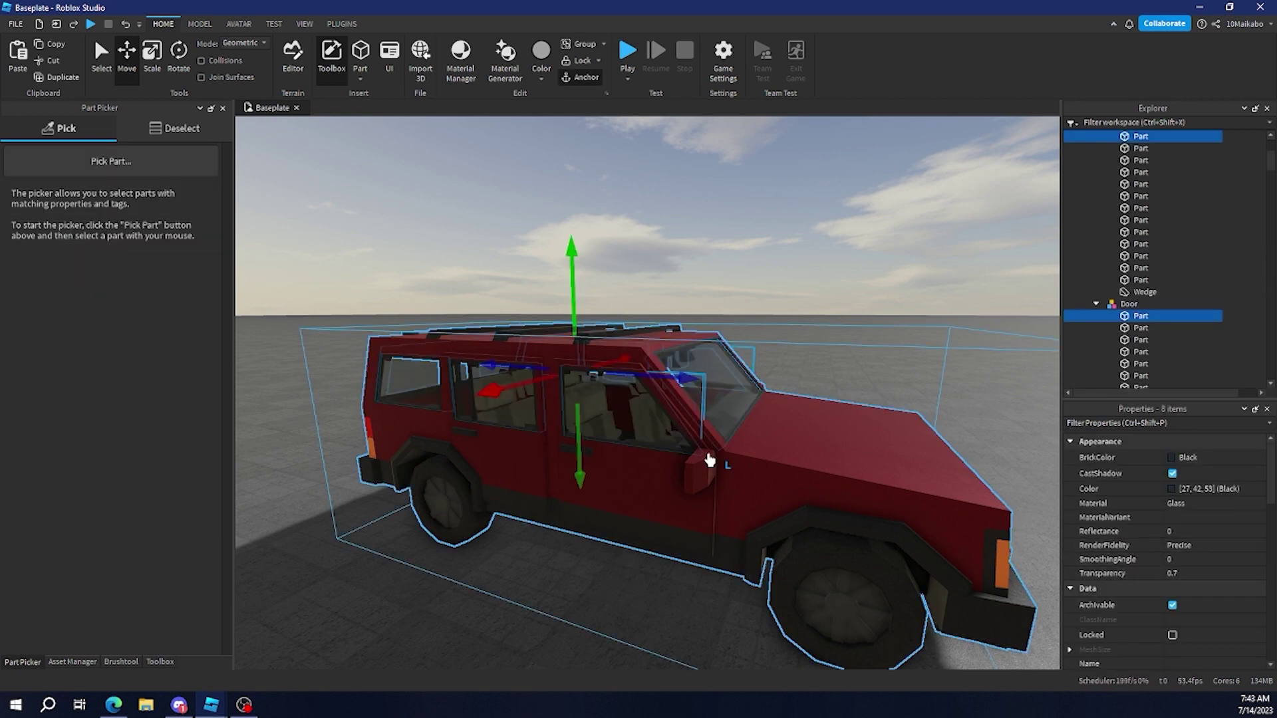
Move the selected window glass upward, undo the move, and try setting the glass Transparency to 0.2
{"action": "left_click_drag", "start_coordinate": [577, 320], "coordinate": [625, 177]}
{"action": "key", "text": "ctrl+z"}
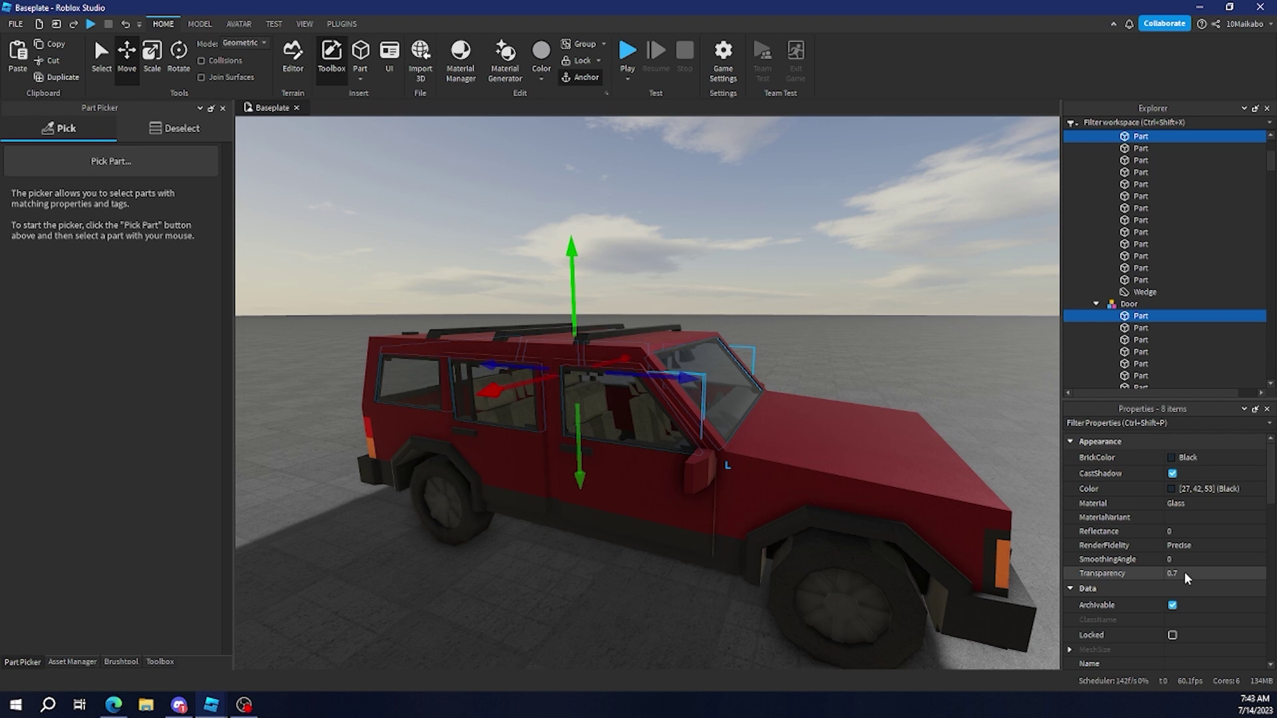
{"action": "left_click", "coordinate": [1186, 576]}
{"action": "type", "text": "0.2"}
{"action": "key", "text": "Return"}
{"action": "right_click_drag", "start_coordinate": [788, 563], "coordinate": [792, 560]}
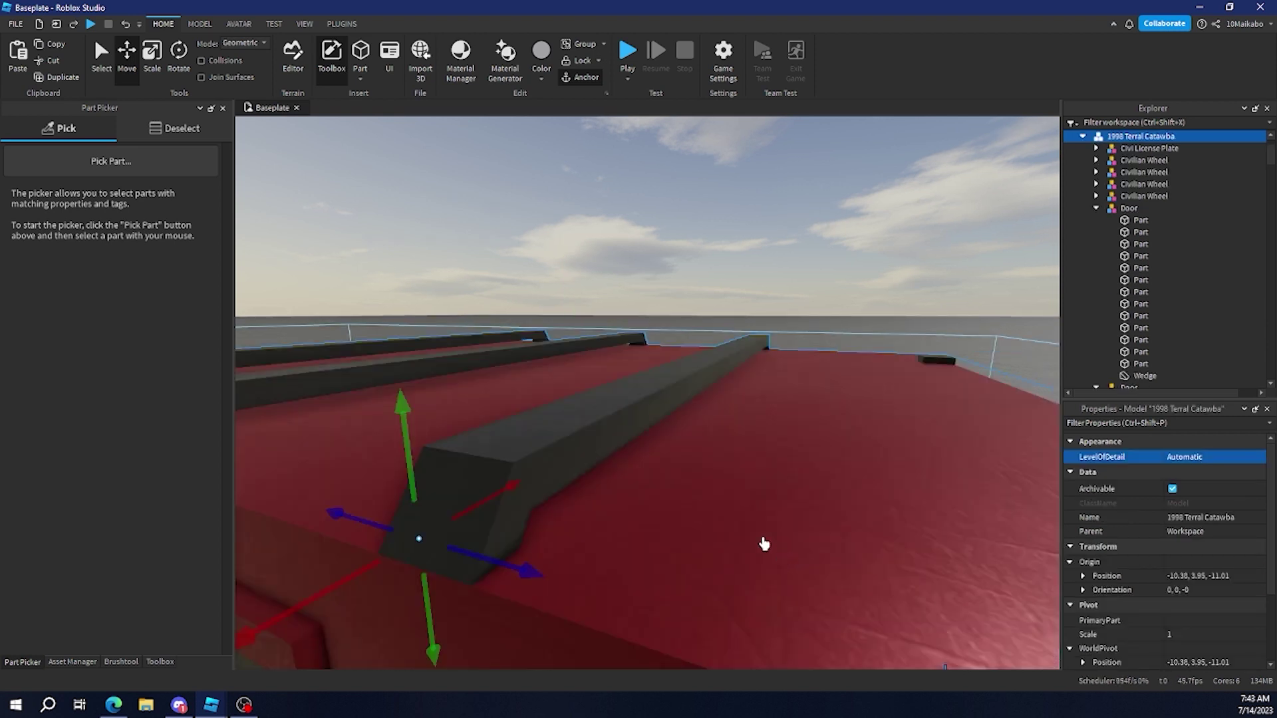
{"action": "key", "text": "f"}
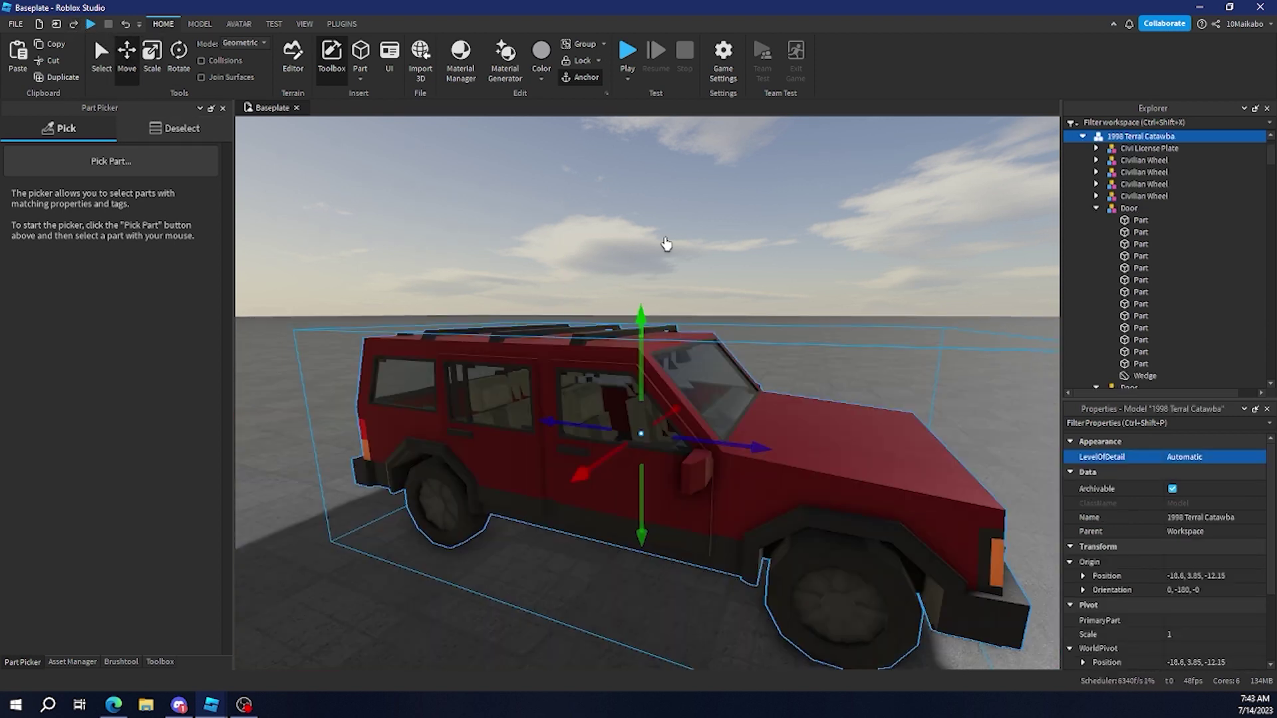
{"action": "left_click", "coordinate": [664, 241]}
{"action": "key", "text": "d"}
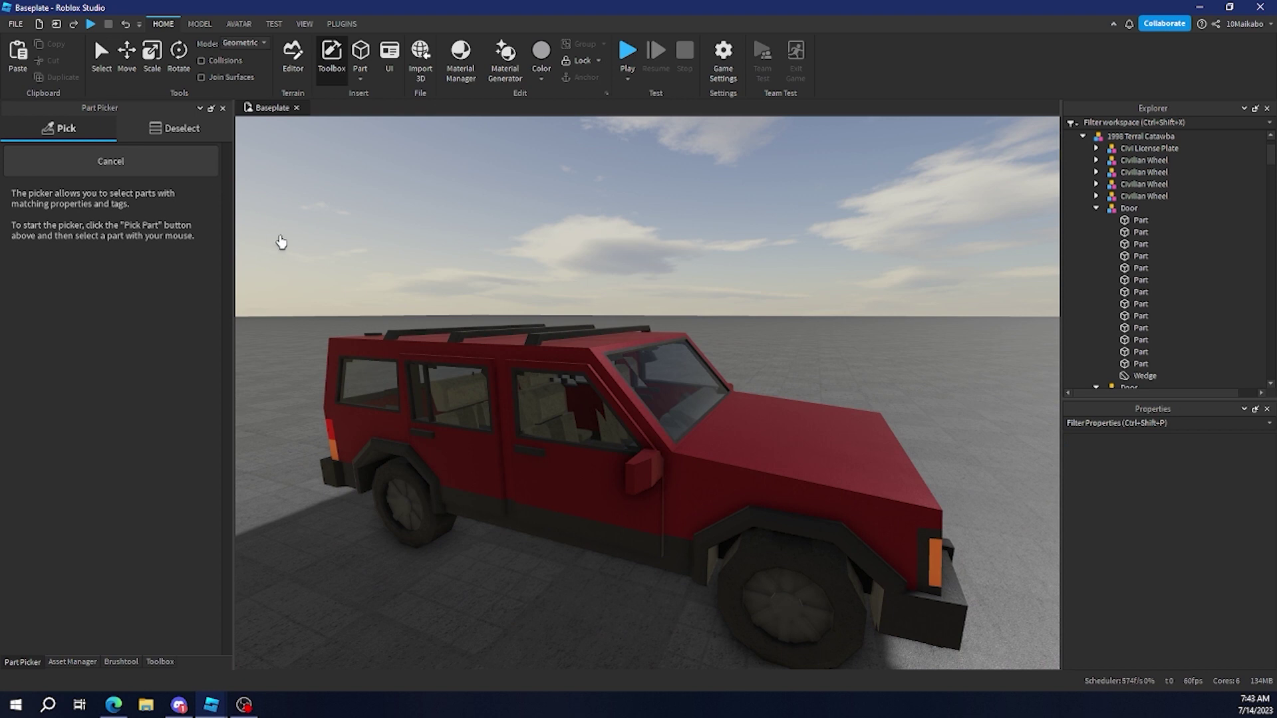
{"action": "left_click", "coordinate": [166, 167]}
{"action": "key", "text": "q"}
{"action": "key", "text": "w"}
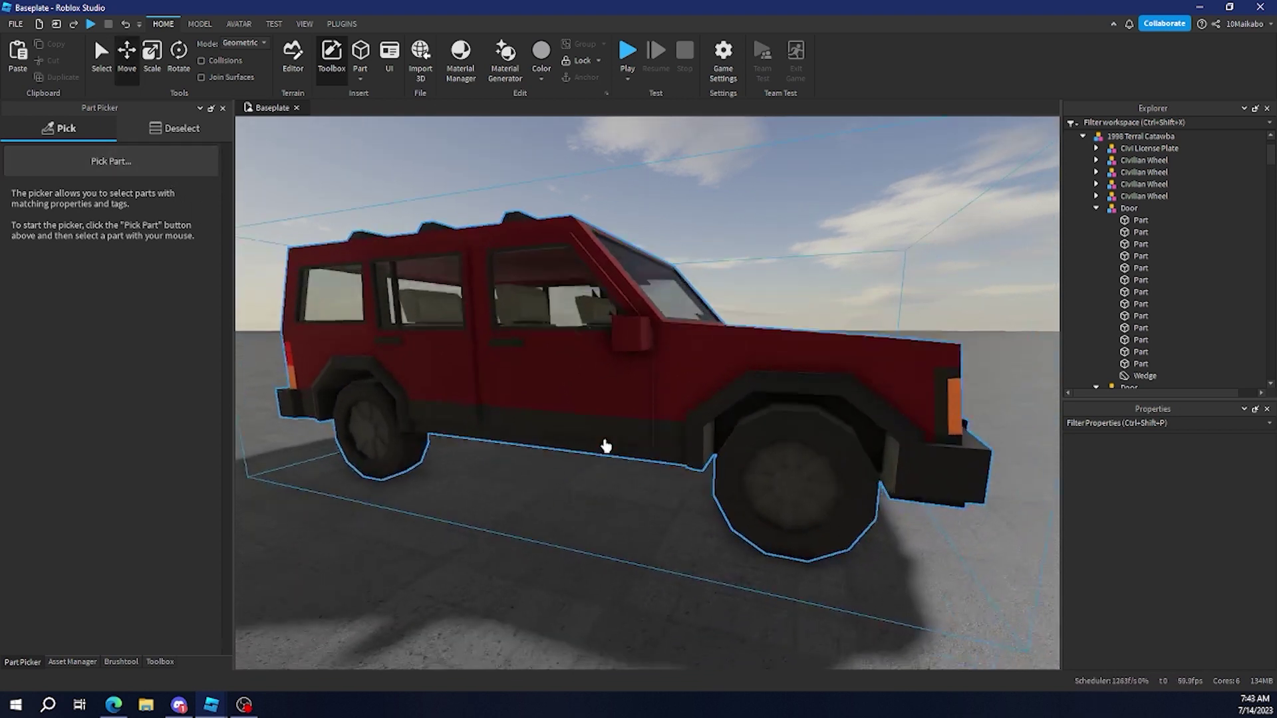
{"action": "right_click_drag", "start_coordinate": [604, 447], "coordinate": [675, 430]}
{"action": "left_click", "coordinate": [532, 481]}
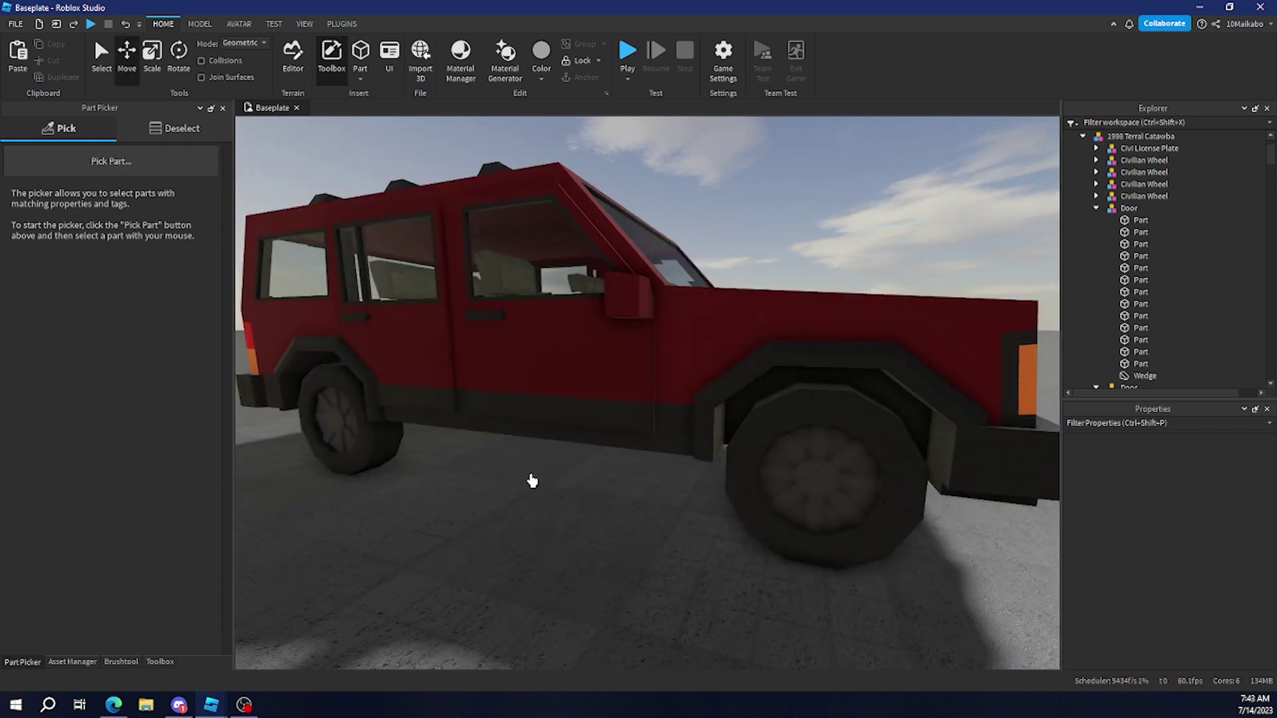
{"action": "key", "text": "s"}
{"action": "right_click_drag", "start_coordinate": [620, 608], "coordinate": [619, 607]}
{"action": "key", "text": "e"}
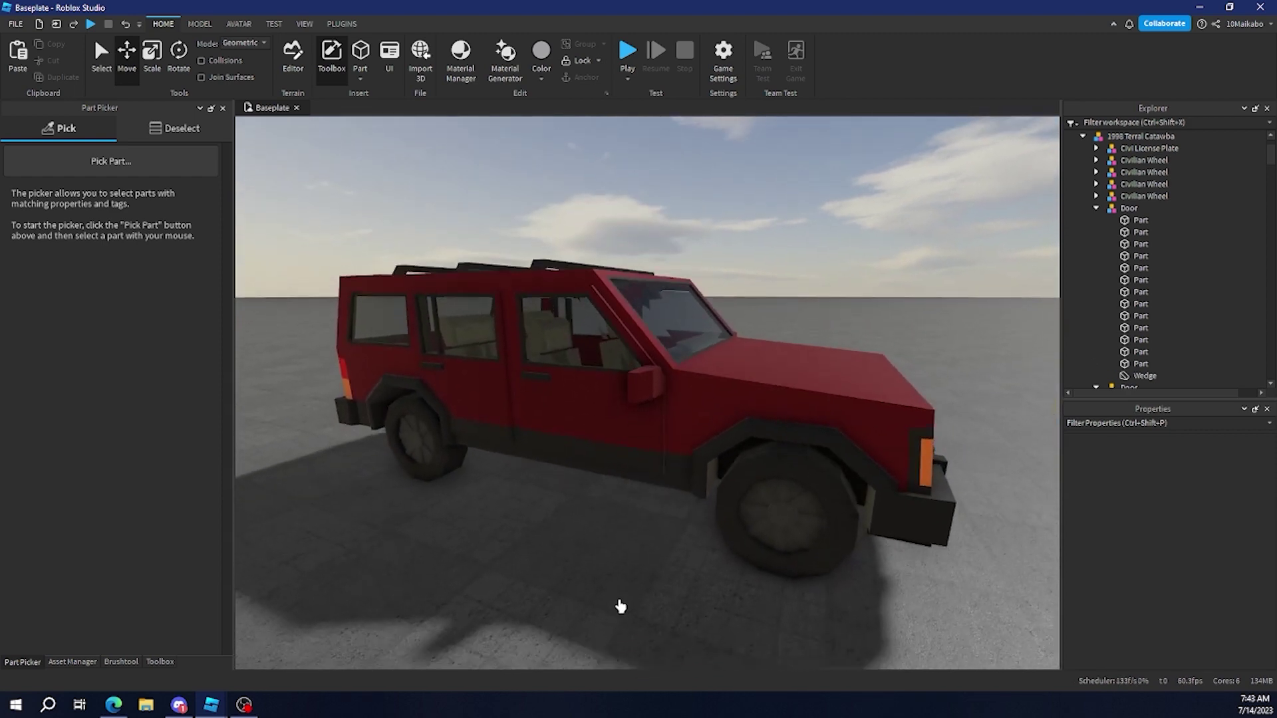
{"action": "key", "text": "q"}
Pick the dark grey underbody part and select all parts matching only its Color 66, 66, 66
{"action": "left_click", "coordinate": [172, 162]}
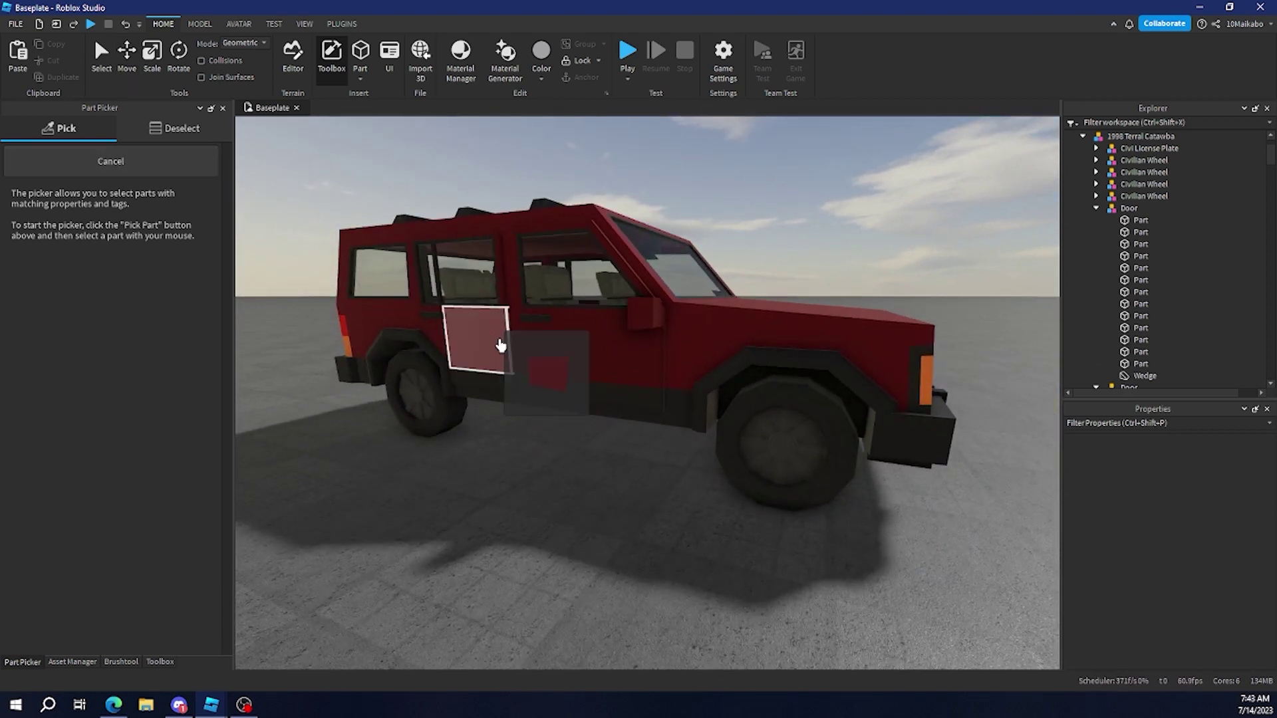
{"action": "left_click", "coordinate": [555, 410]}
{"action": "right_click_drag", "start_coordinate": [555, 410], "coordinate": [569, 421]}
{"action": "key", "text": "a"}
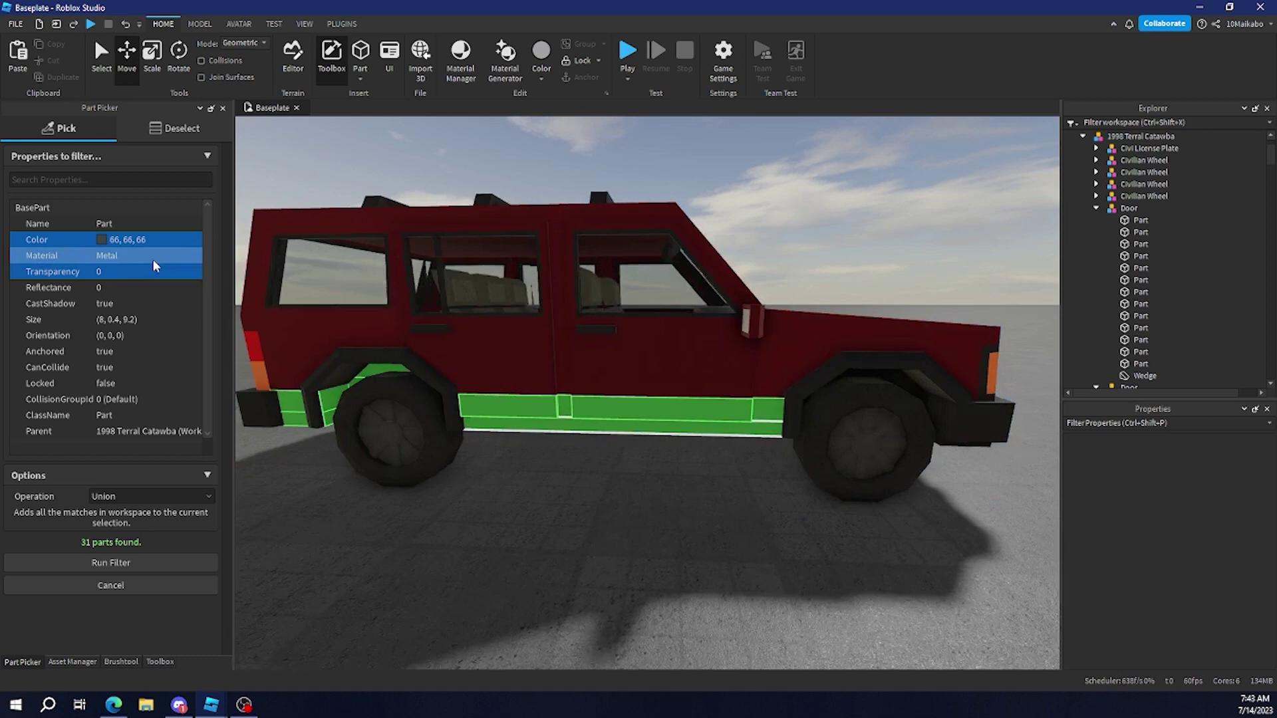
{"action": "left_click", "coordinate": [113, 257]}
{"action": "left_click", "coordinate": [100, 271]}
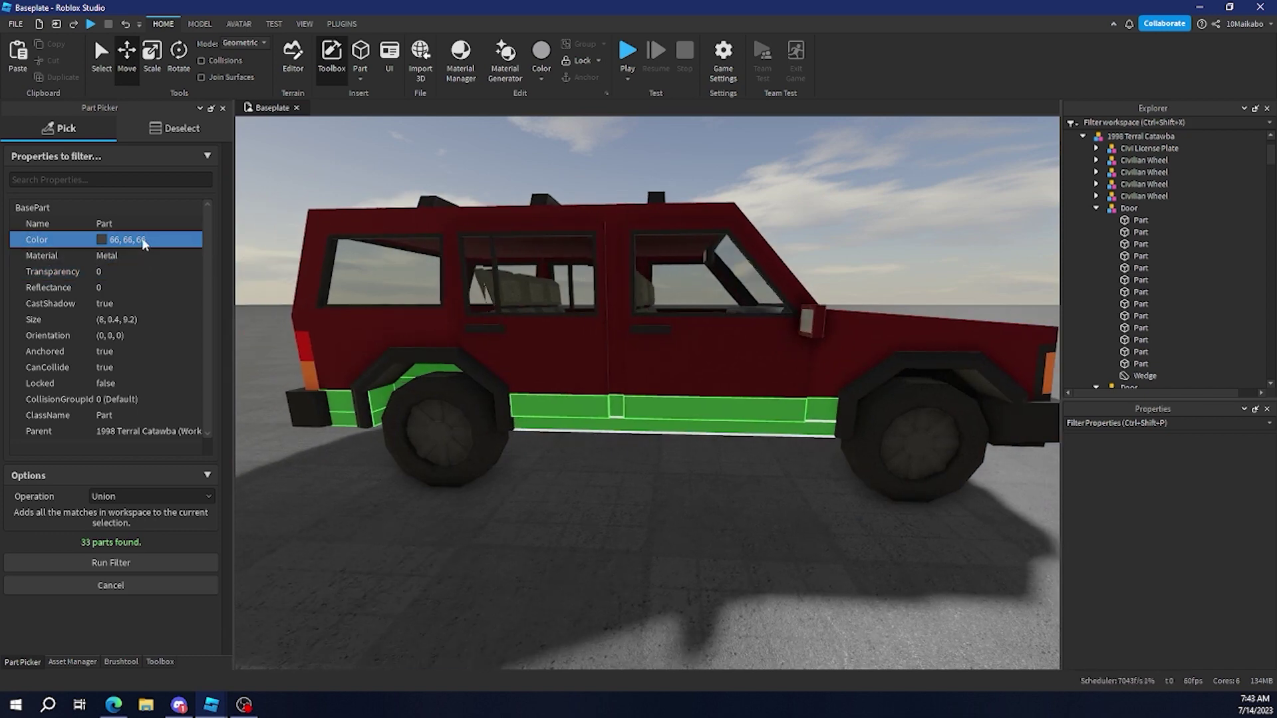
{"action": "left_click", "coordinate": [125, 566]}
Raise the selected dark grey lower body parts and undo the move
{"action": "right_click_drag", "start_coordinate": [596, 562], "coordinate": [616, 525]}
{"action": "key", "text": "d"}
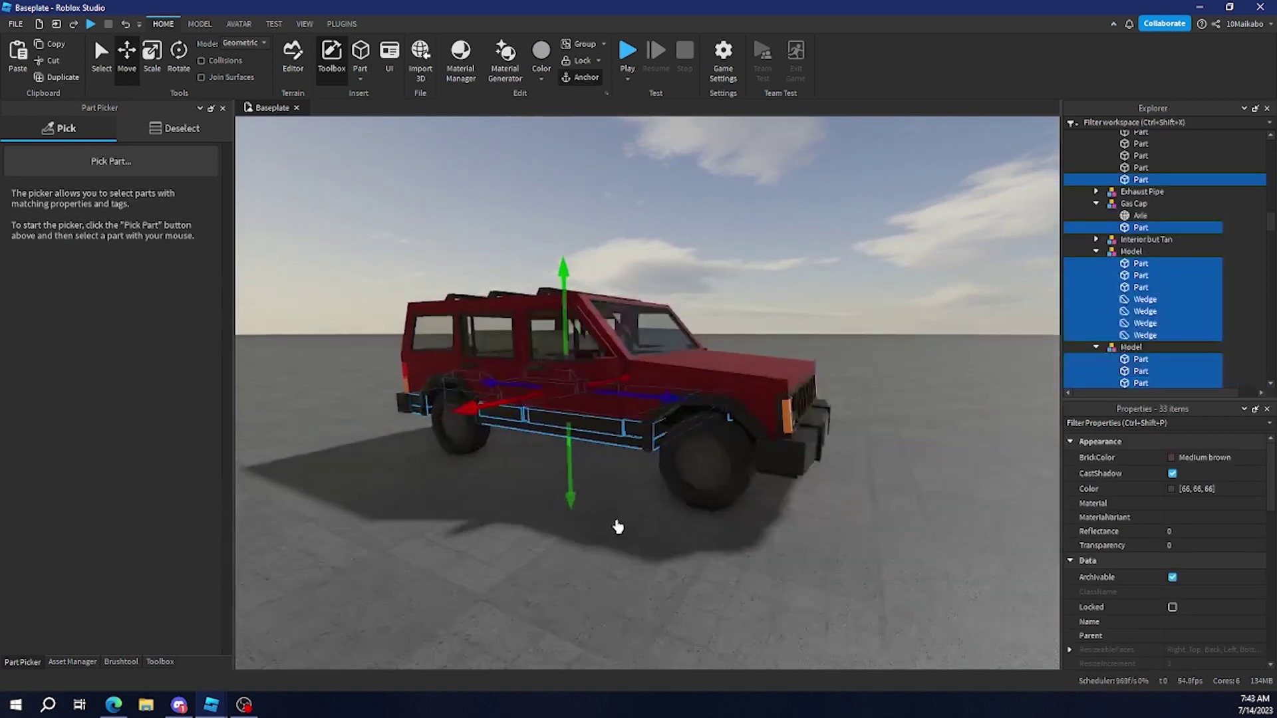
{"action": "left_click_drag", "start_coordinate": [536, 467], "coordinate": [534, 233]}
{"action": "key", "text": "a"}
{"action": "key", "text": "w"}
{"action": "key", "text": "ctrl+z"}
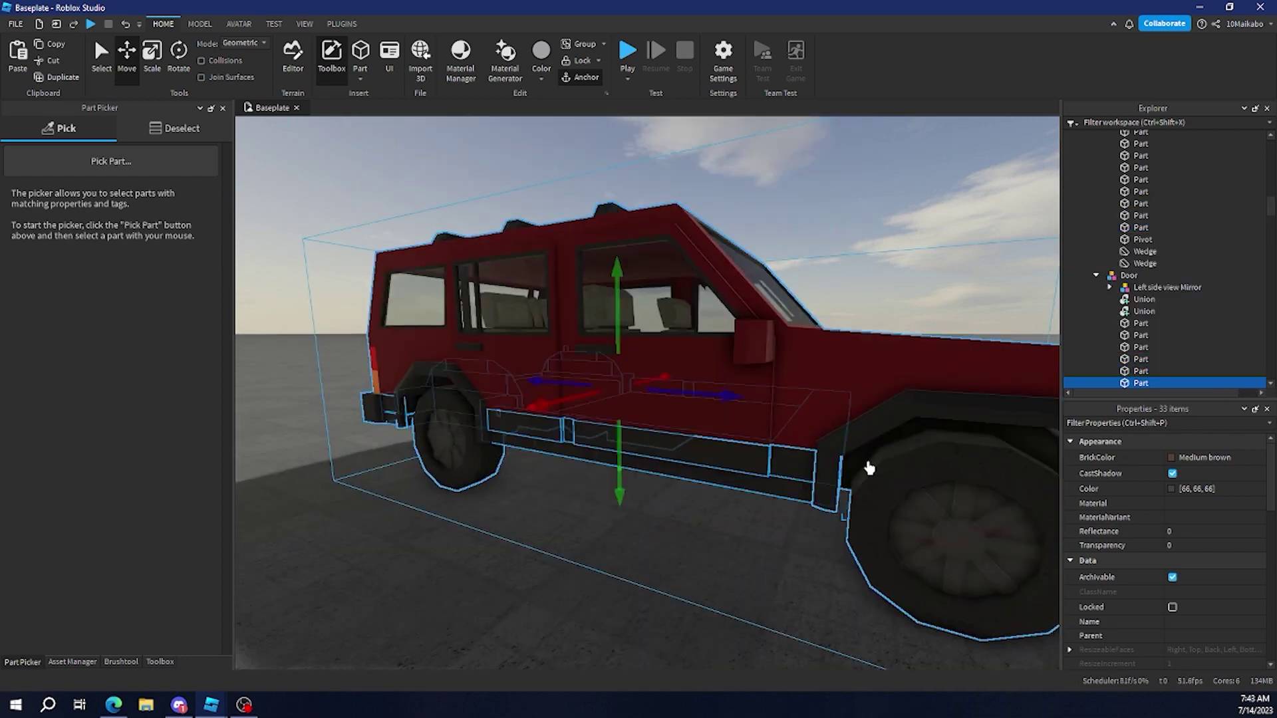
Set the Material of the selected dark grey lower body parts to CorrodedMetal and clear the selection
{"action": "left_click", "coordinate": [1220, 506]}
{"action": "key", "text": "c"}
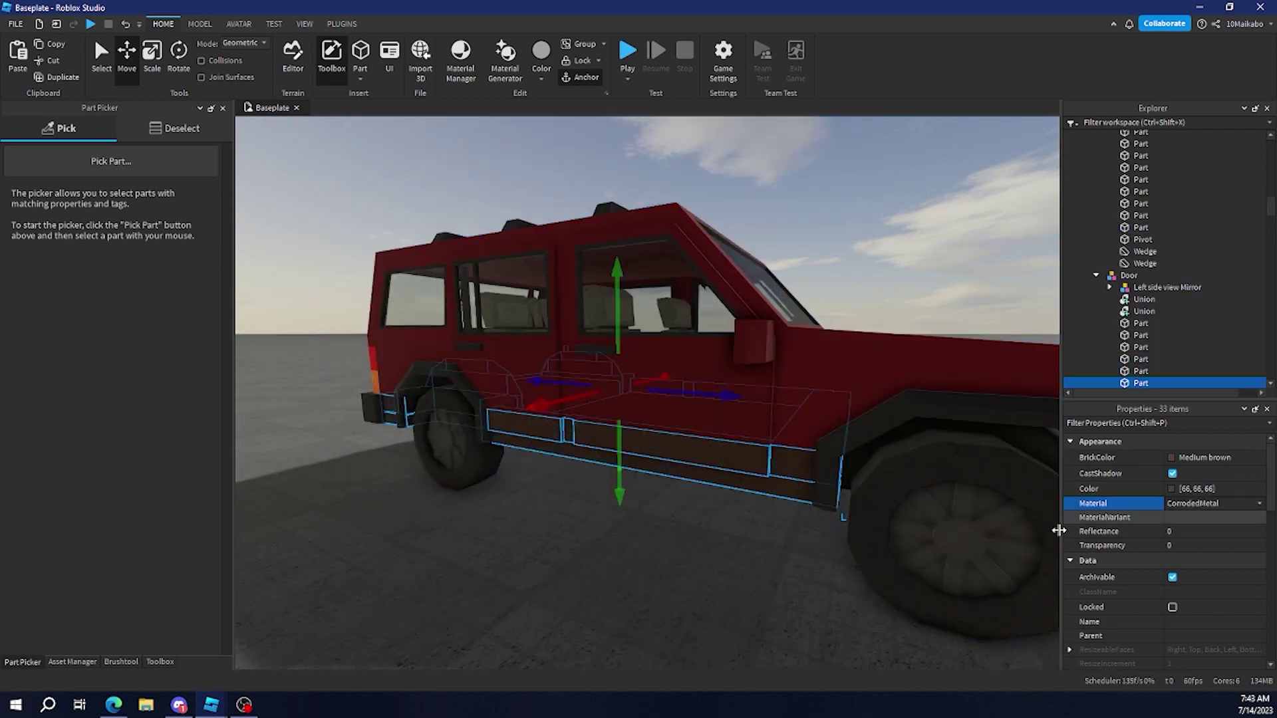
{"action": "left_click", "coordinate": [790, 561]}
Pick the front bumper's end piece and select all parts matching its Color 62, 62, 62
{"action": "right_click_drag", "start_coordinate": [791, 561], "coordinate": [775, 582]}
{"action": "key", "text": "d"}
{"action": "left_click", "coordinate": [166, 164]}
{"action": "left_click", "coordinate": [667, 420]}
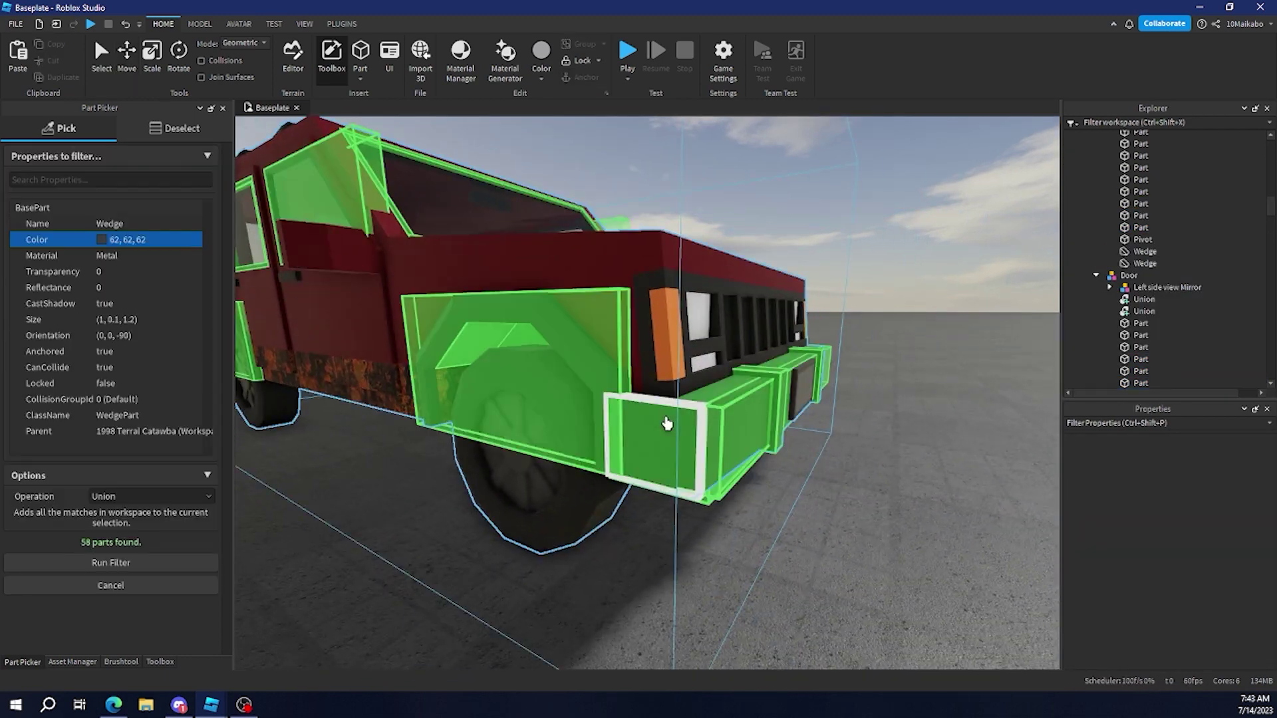
{"action": "key", "text": "s"}
{"action": "key", "text": "a"}
{"action": "right_click_drag", "start_coordinate": [377, 467], "coordinate": [373, 495]}
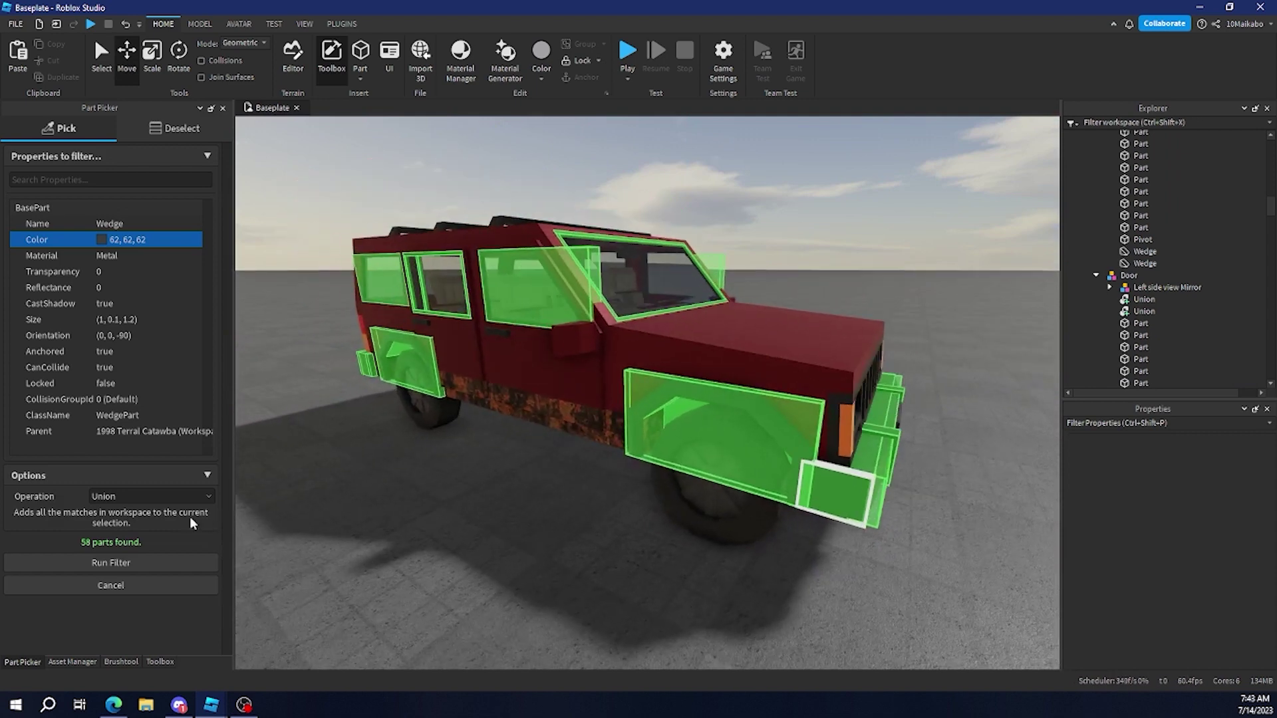
{"action": "left_click", "coordinate": [126, 563]}
Select the whole 1998 Terral Catawba car model and delete it
{"action": "key", "text": "a"}
{"action": "right_click_drag", "start_coordinate": [370, 549], "coordinate": [637, 425]}
{"action": "key", "text": "w"}
{"action": "scroll", "coordinate": [806, 516], "scroll_direction": "down", "scroll_amount": 10}
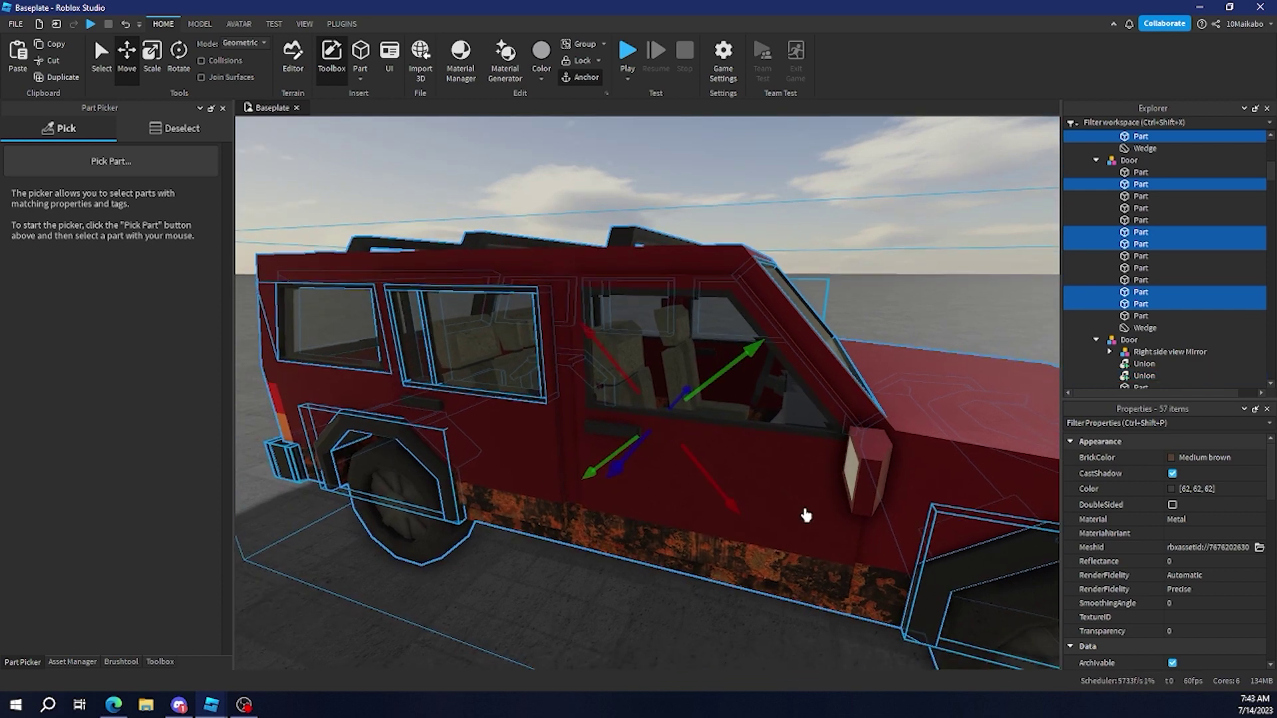
{"action": "left_click", "coordinate": [764, 516]}
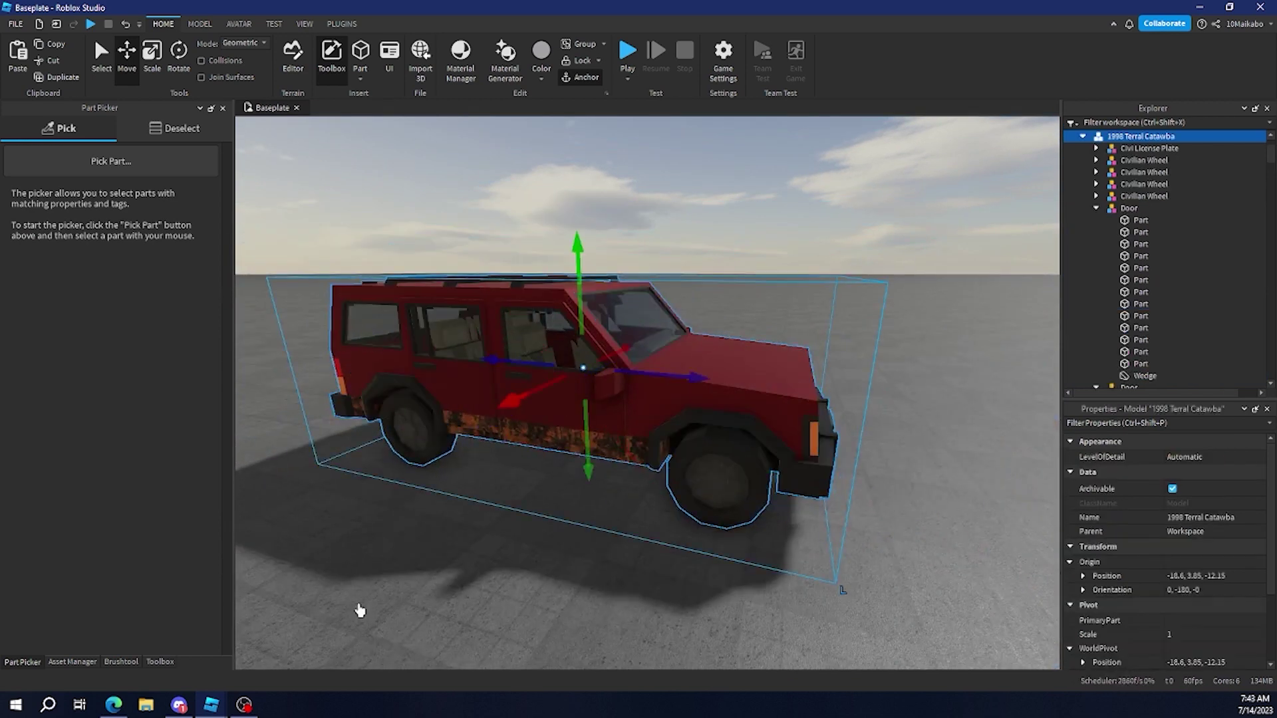
{"action": "key", "text": "Delete"}
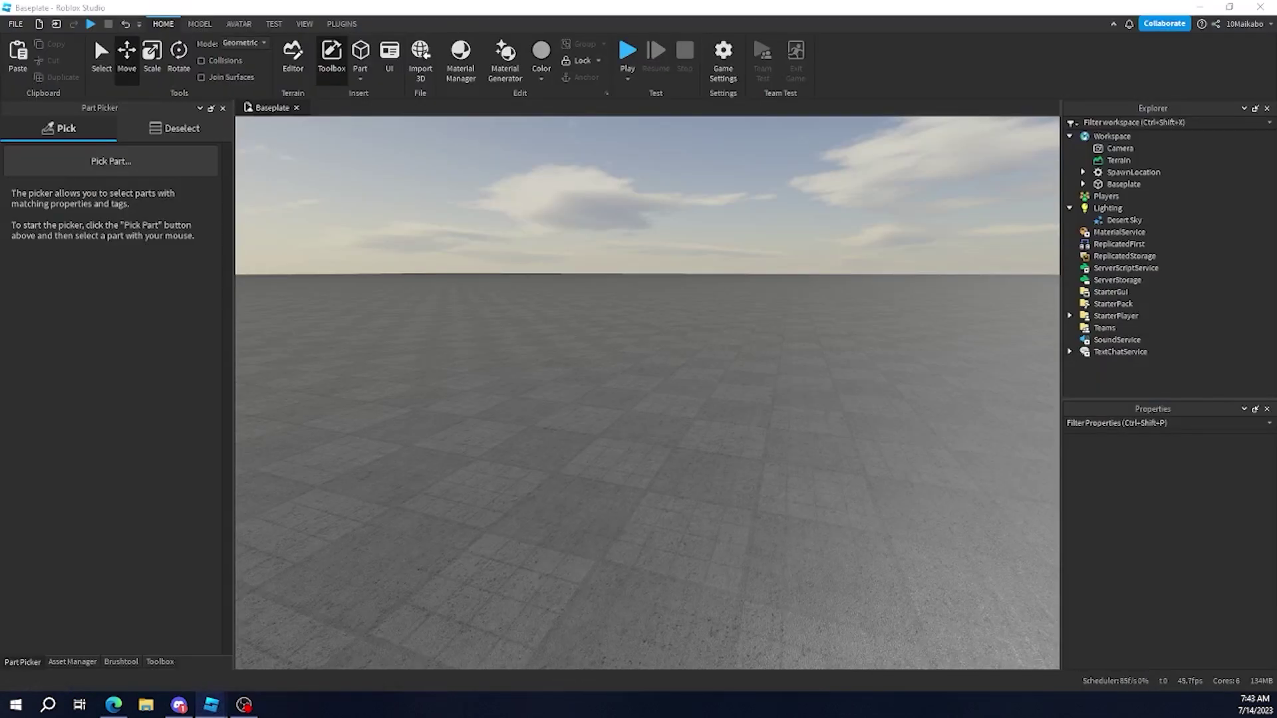
Paste two fresh copies of the 1998 Terral Catawba car model into the workspace
{"action": "left_click", "coordinate": [730, 530]}
{"action": "key", "text": "ctrl+v"}
{"action": "key", "text": "f"}
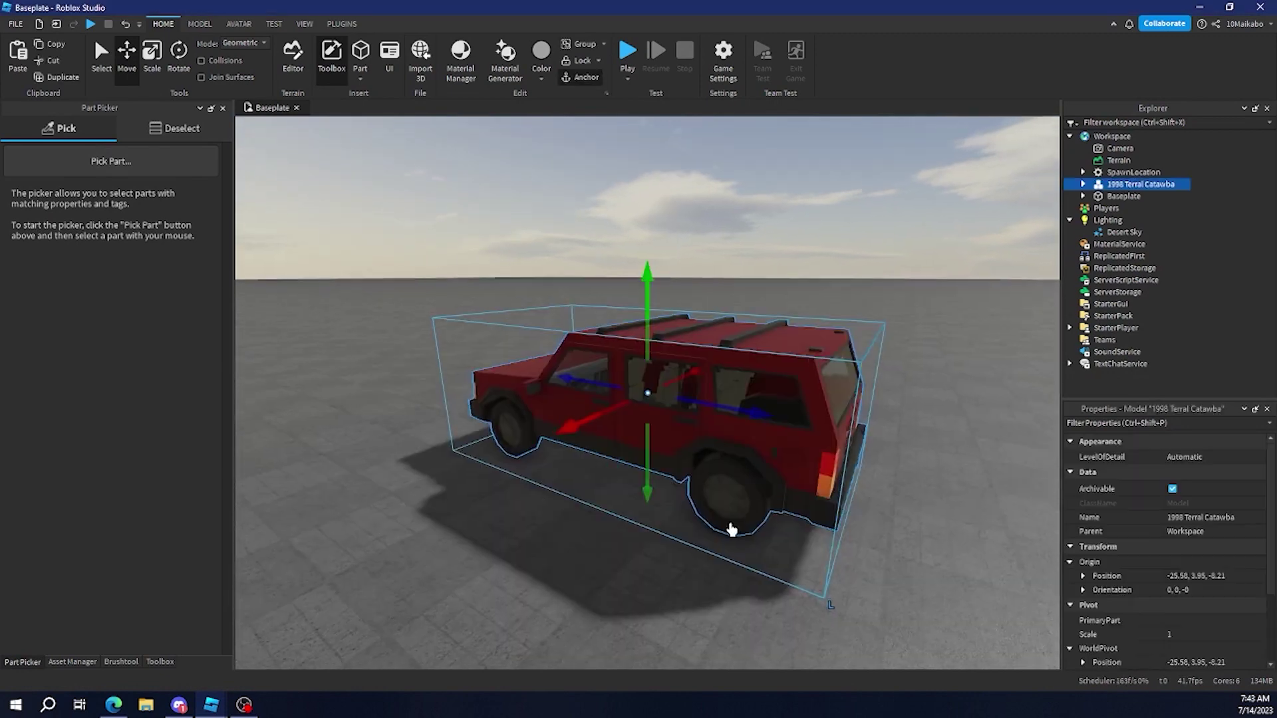
{"action": "mouse_move", "coordinate": [729, 530]}
{"action": "right_mouse_down"}
{"action": "mouse_move", "coordinate": [749, 532]}
{"action": "mouse_move", "coordinate": [736, 526]}
{"action": "right_mouse_up"}
{"action": "key", "text": "ctrl+v"}
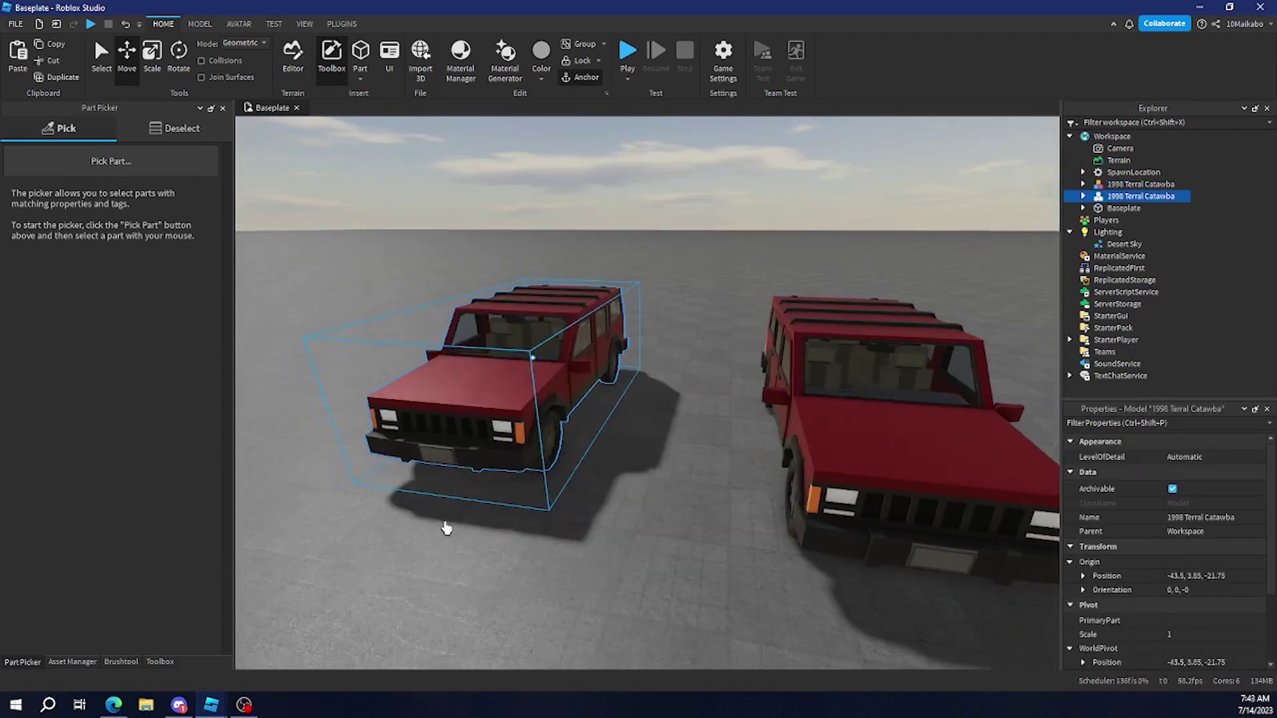
Pick the hood of one car and preview the parts on both cars matching its Color 127, 48, 48
{"action": "left_click", "coordinate": [621, 587]}
{"action": "left_click", "coordinate": [75, 163]}
{"action": "left_click", "coordinate": [399, 353]}
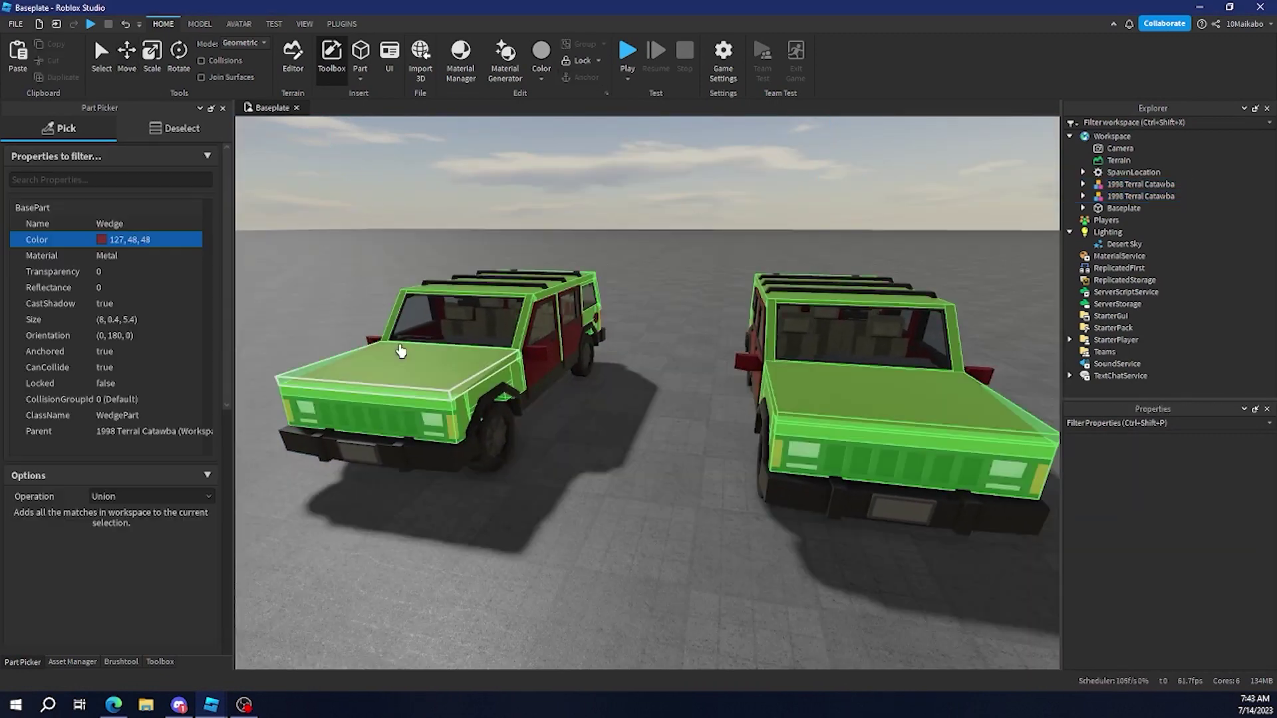
{"action": "right_click_drag", "start_coordinate": [399, 353], "coordinate": [567, 416]}
{"action": "scroll", "coordinate": [567, 416], "scroll_direction": "up", "scroll_amount": 3}
{"action": "right_click_drag", "start_coordinate": [638, 399], "coordinate": [674, 534]}
{"action": "key", "text": "s"}
{"action": "key", "text": "d"}
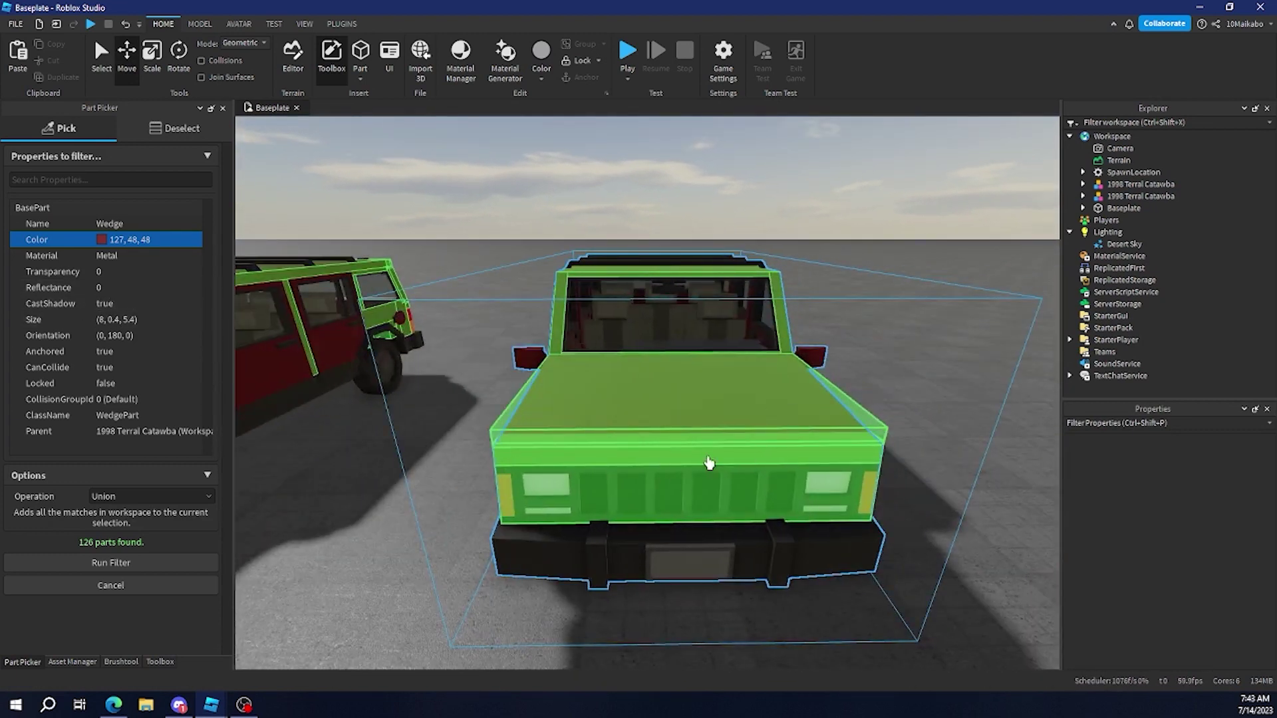
{"action": "key", "text": "a"}
{"action": "right_click_drag", "start_coordinate": [735, 487], "coordinate": [735, 488]}
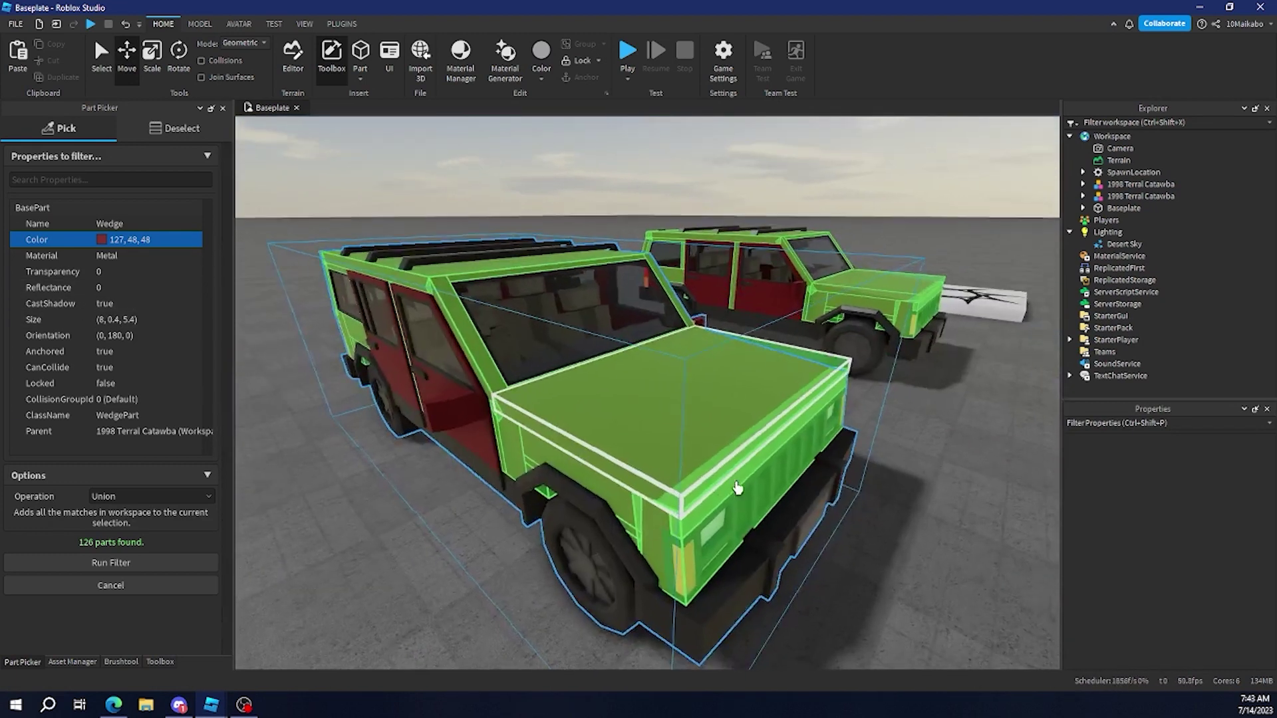
Add the Parent property to the filter to limit the matching parts to the picked car
{"action": "left_click", "coordinate": [87, 431]}
{"action": "right_click_drag", "start_coordinate": [545, 407], "coordinate": [550, 406]}
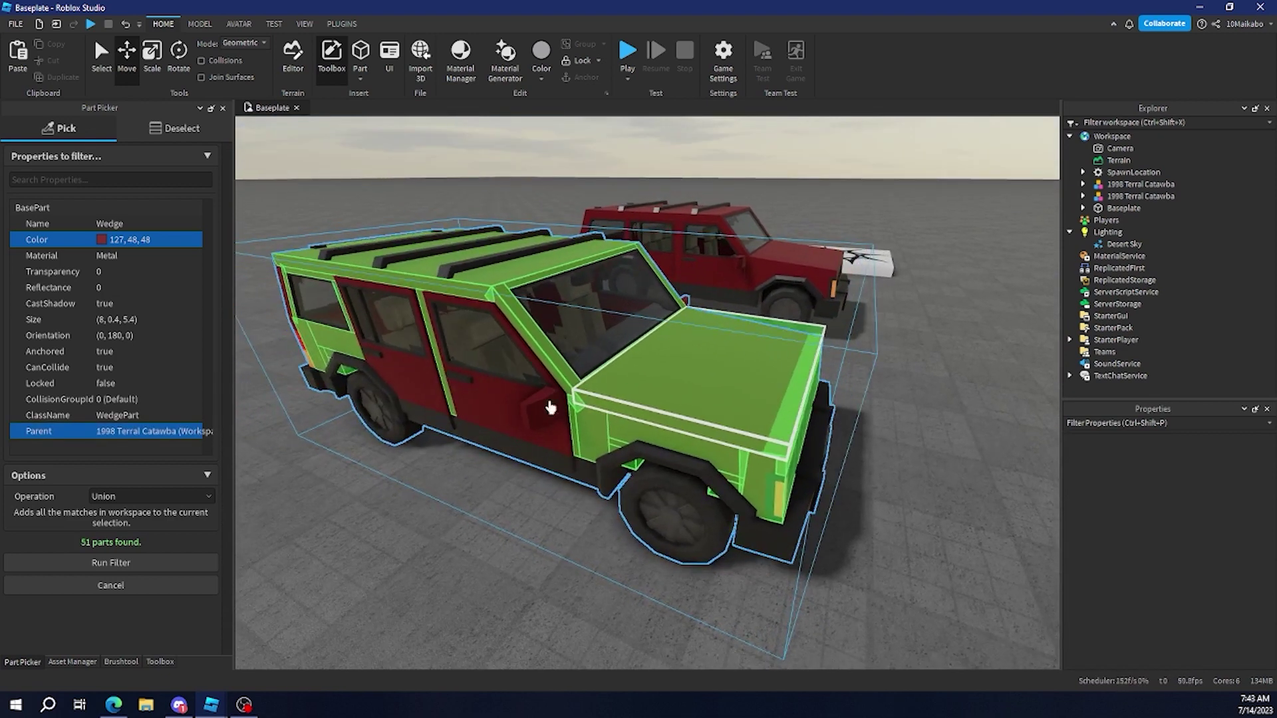
{"action": "right_click_drag", "start_coordinate": [557, 453], "coordinate": [643, 411]}
{"action": "right_click_drag", "start_coordinate": [452, 551], "coordinate": [483, 545]}
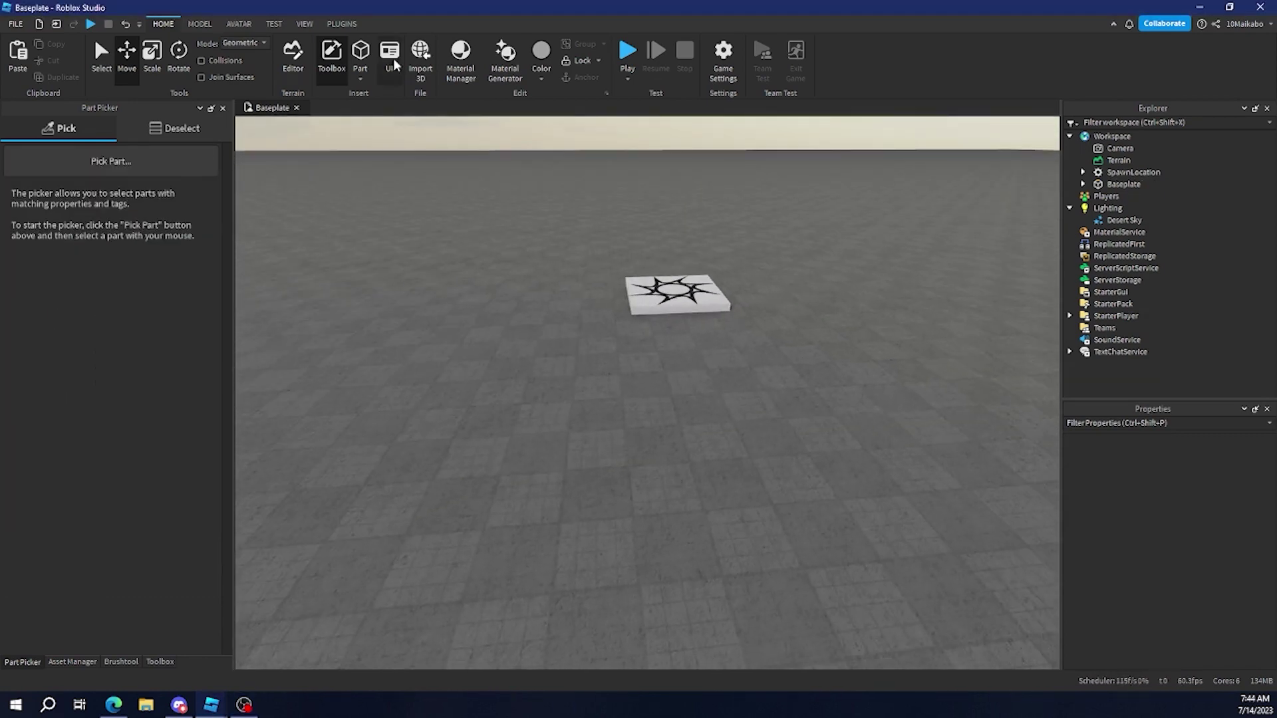
Launch the Archimedes plugin and dock its window together with the Part Picker
{"action": "left_click", "coordinate": [341, 23]}
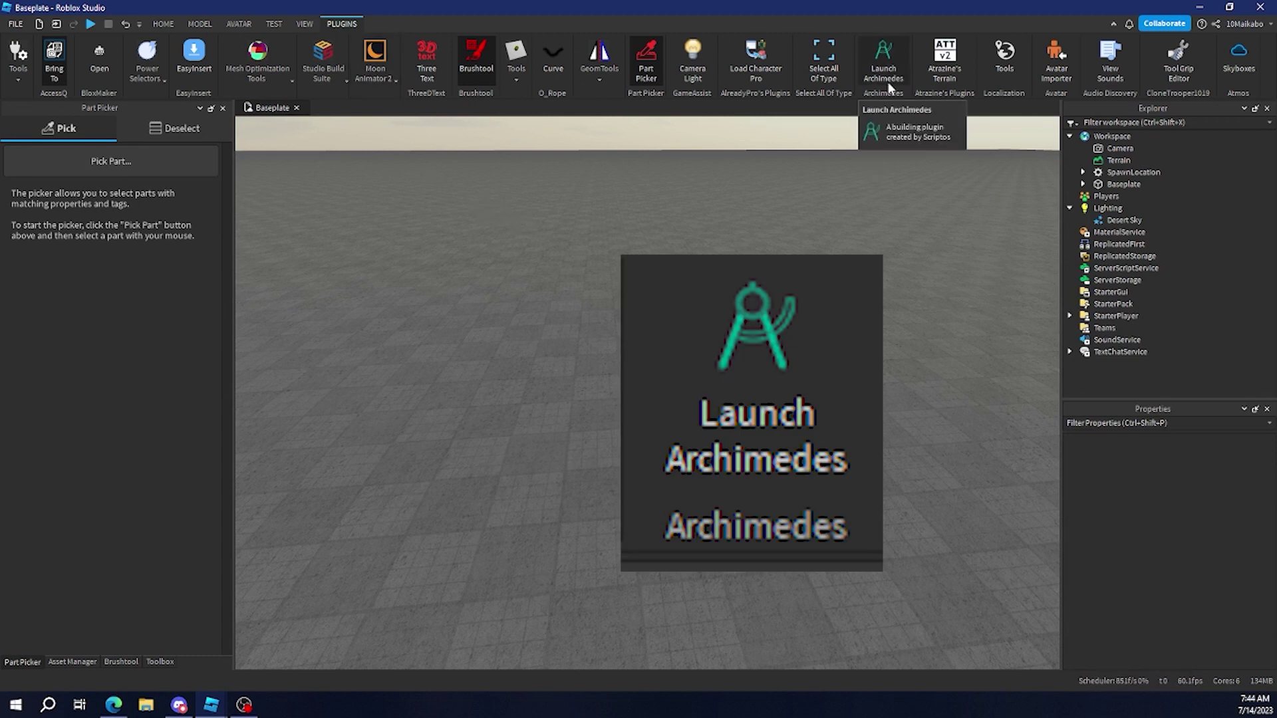
{"action": "left_click", "coordinate": [883, 53]}
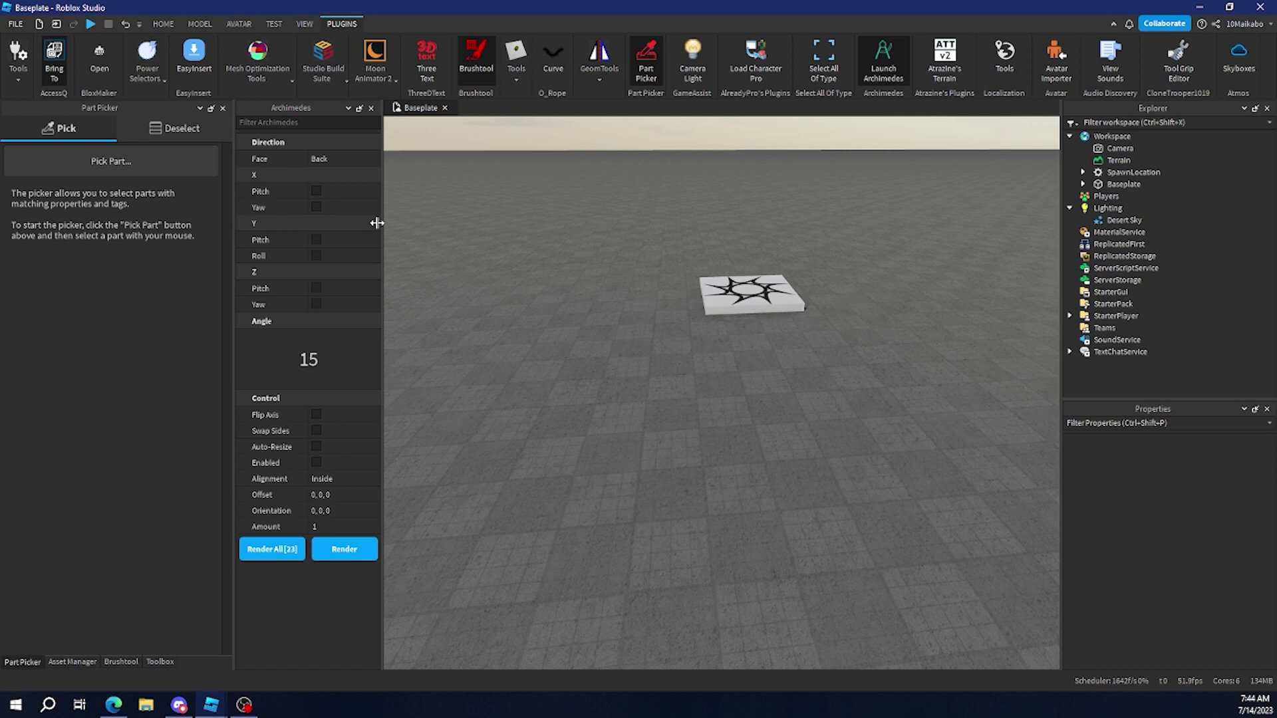
{"action": "left_click_drag", "start_coordinate": [319, 112], "coordinate": [78, 386]}
Insert a block part on the baseplate and anchor it
{"action": "left_click", "coordinate": [163, 24]}
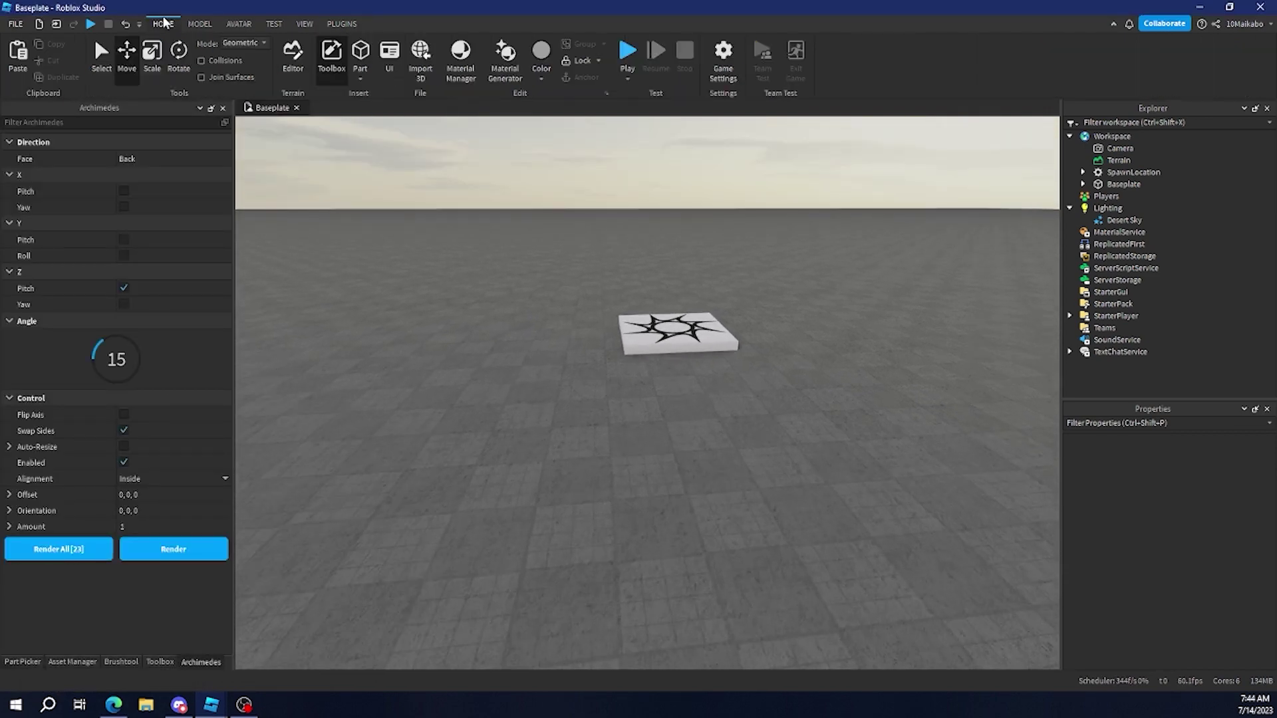
{"action": "left_click", "coordinate": [360, 54]}
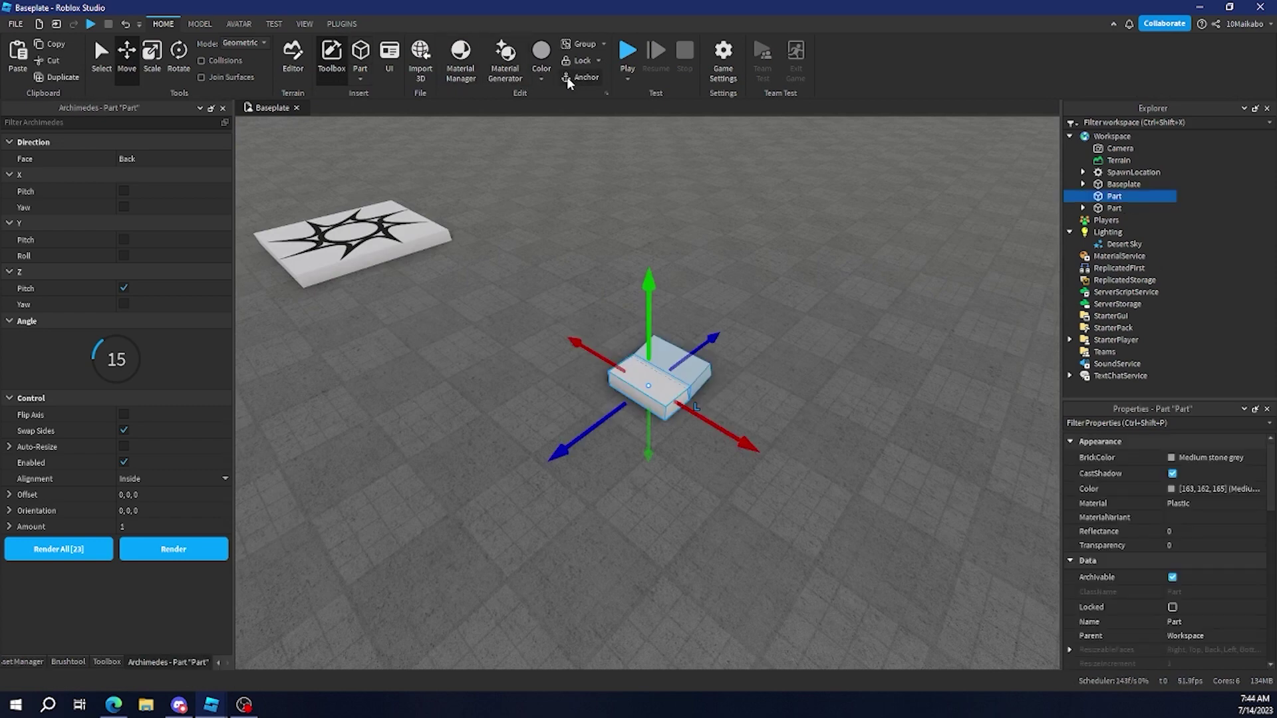
{"action": "key", "text": "w"}
{"action": "right_click_drag", "start_coordinate": [790, 383], "coordinate": [795, 378]}
{"action": "key", "text": "d"}
{"action": "key", "text": "d"}
{"action": "right_click_drag", "start_coordinate": [588, 370], "coordinate": [585, 367]}
{"action": "key", "text": "a"}
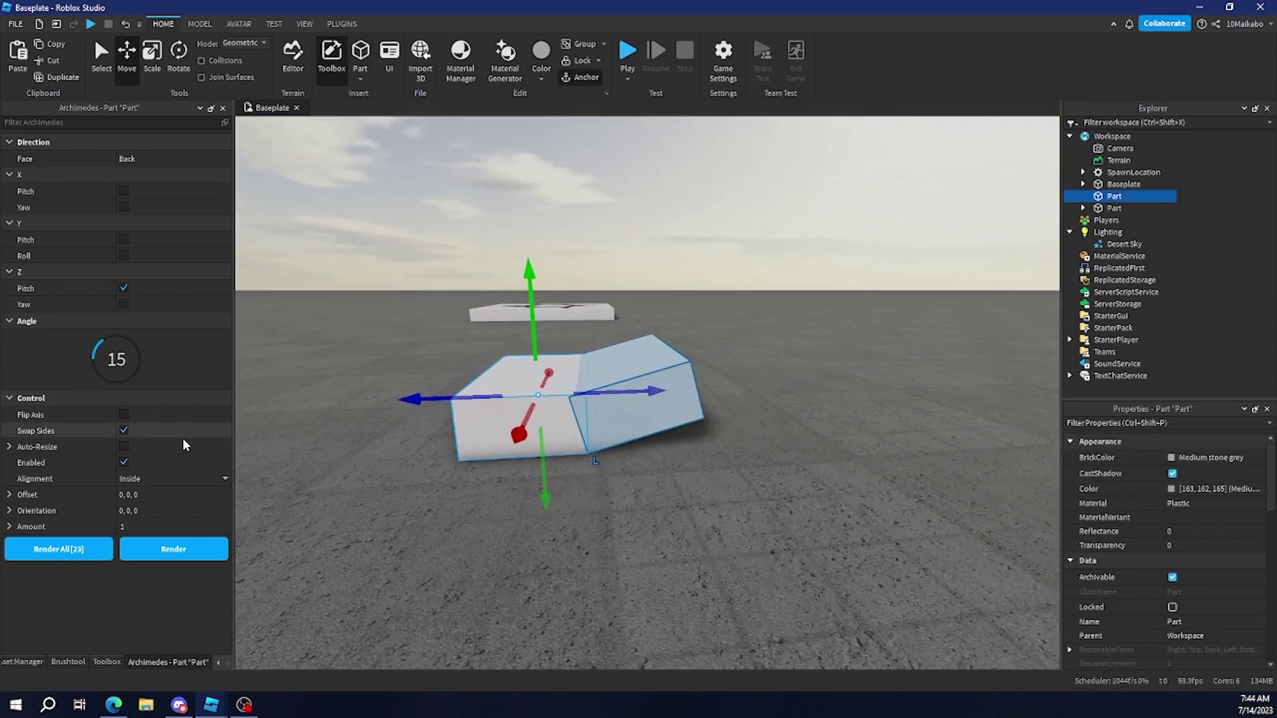
{"action": "key", "text": "a"}
Render repeated Archimedes segments from the part with Z Pitch at 15 degrees to build an upward-curving arc
{"action": "left_click", "coordinate": [164, 551]}
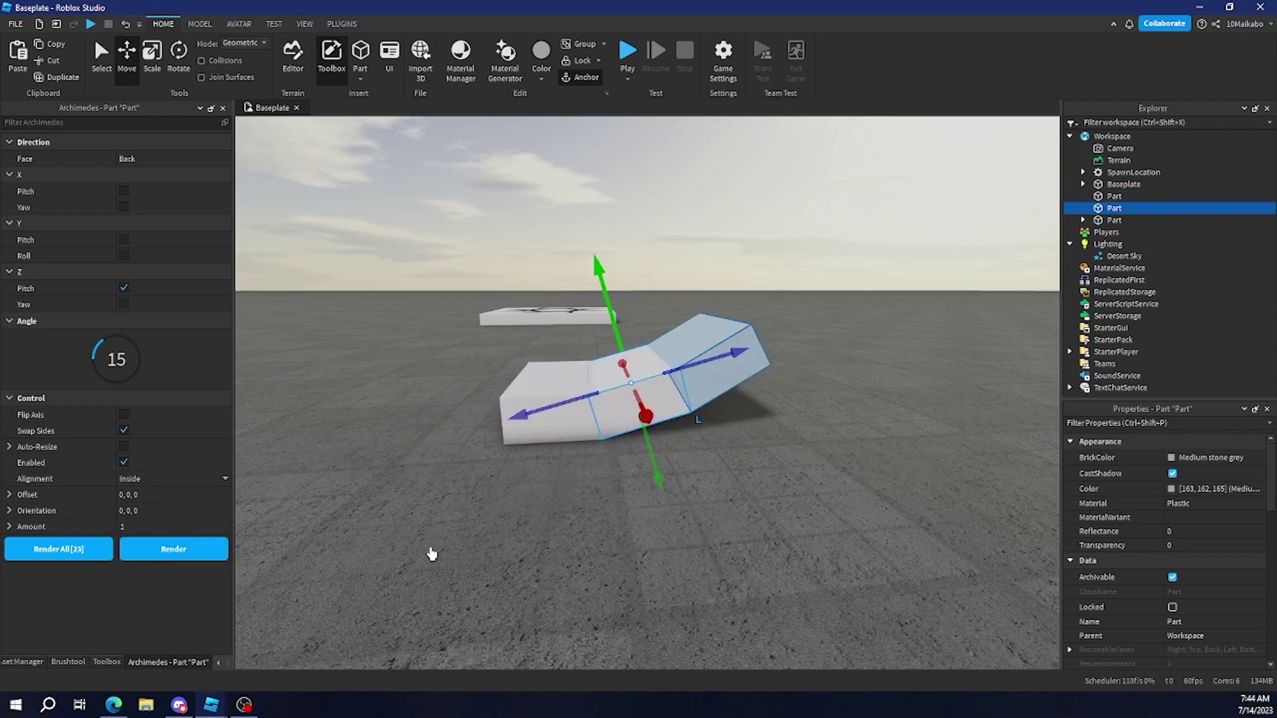
{"action": "left_click", "coordinate": [159, 554]}
{"action": "left_click", "coordinate": [159, 554]}
{"action": "left_click", "coordinate": [159, 554]}
{"action": "left_click", "coordinate": [159, 553]}
{"action": "left_click", "coordinate": [159, 554]}
{"action": "left_click", "coordinate": [159, 554]}
{"action": "left_click", "coordinate": [159, 554]}
{"action": "left_click", "coordinate": [159, 554]}
{"action": "right_click_drag", "start_coordinate": [627, 536], "coordinate": [627, 534]}
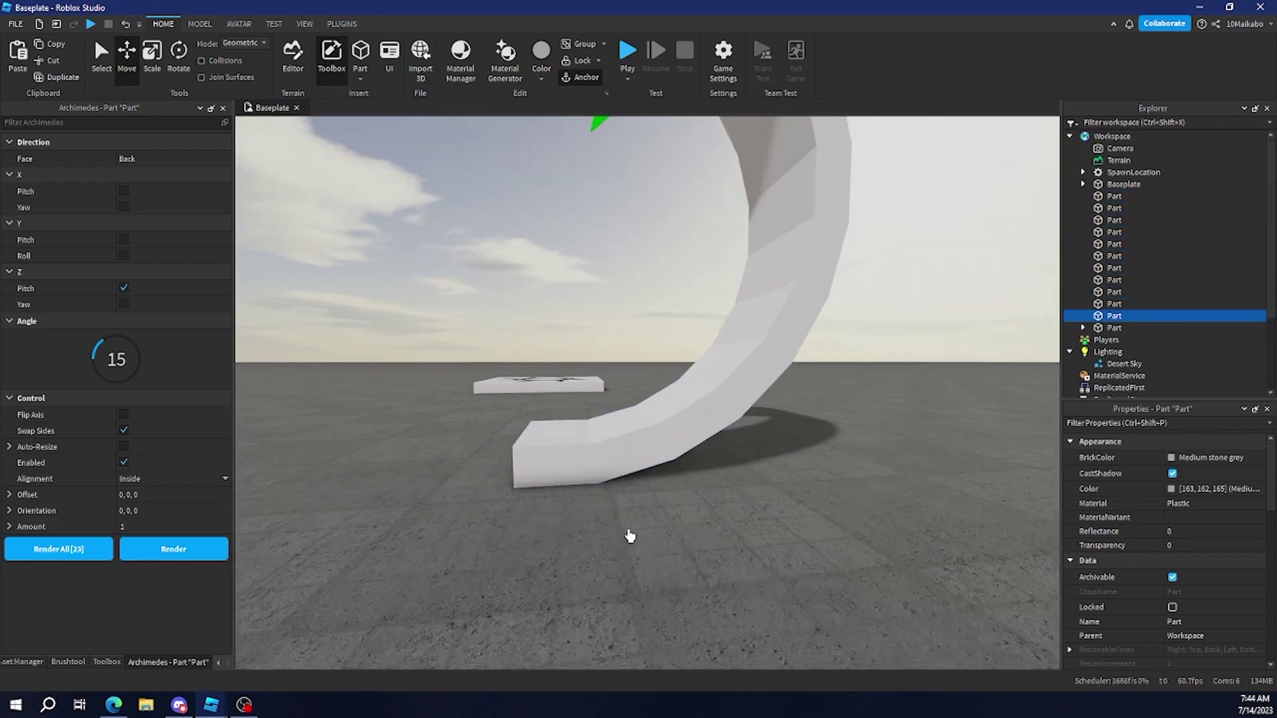
Select the first block of the arc and move it sideways away from the curve
{"action": "left_click", "coordinate": [579, 460]}
{"action": "scroll", "coordinate": [580, 460], "scroll_direction": "up", "scroll_amount": 2}
{"action": "right_click_drag", "start_coordinate": [580, 460], "coordinate": [578, 492]}
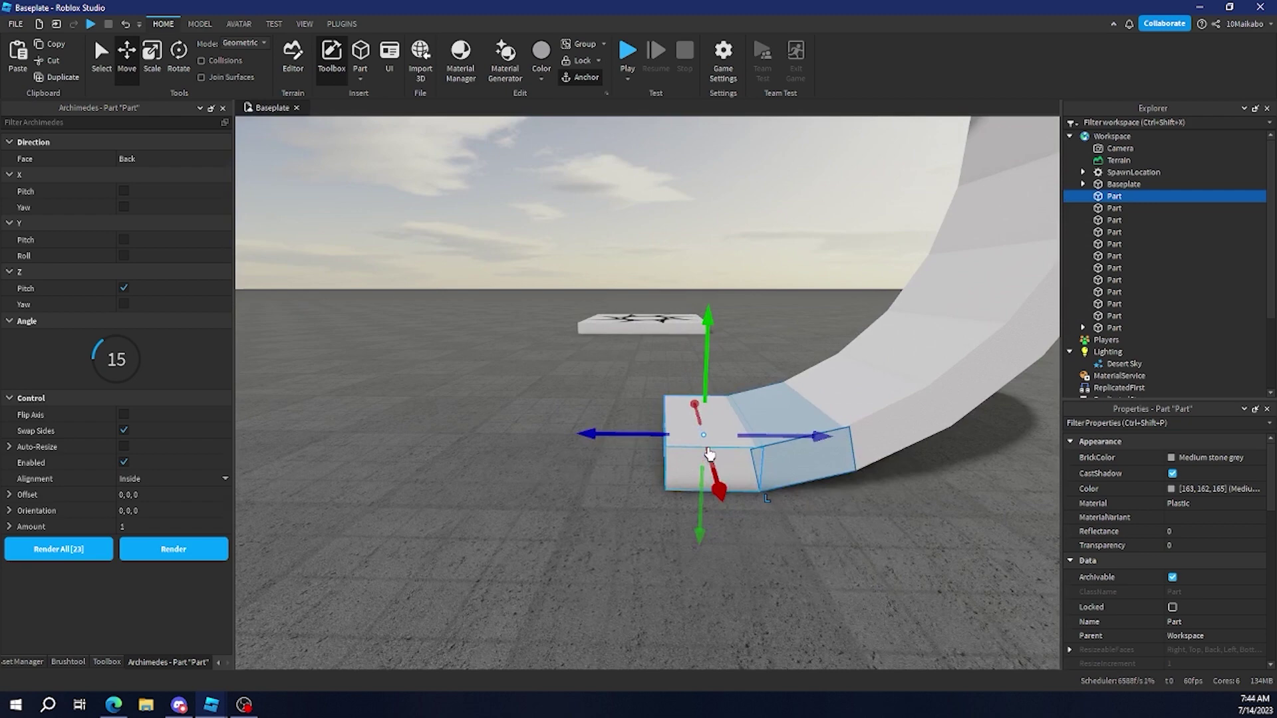
{"action": "left_click_drag", "start_coordinate": [578, 492], "coordinate": [528, 490]}
{"action": "key", "text": "a"}
{"action": "key", "text": "w"}
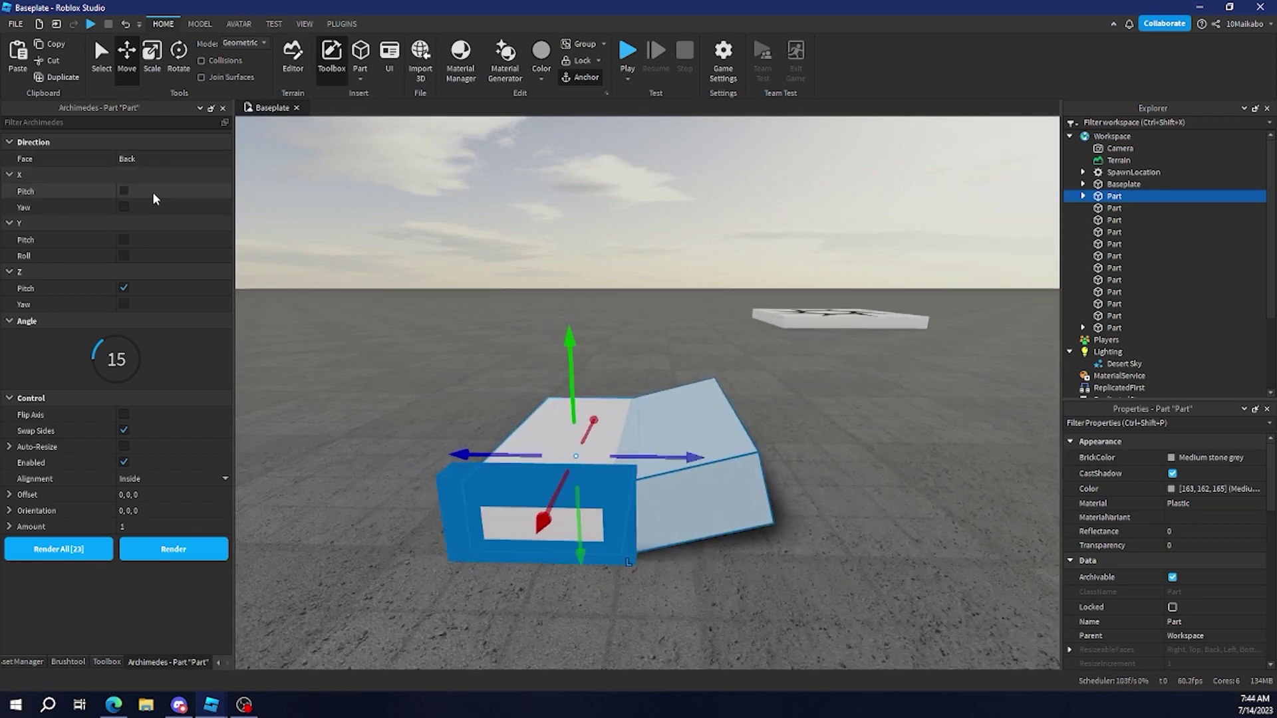
Try the X Pitch, X Yaw and Y Pitch bend directions on the separated block, and turn Y Pitch off
{"action": "left_click", "coordinate": [152, 193]}
{"action": "right_click_drag", "start_coordinate": [404, 206], "coordinate": [379, 216]}
{"action": "key", "text": "d"}
{"action": "left_click", "coordinate": [142, 210]}
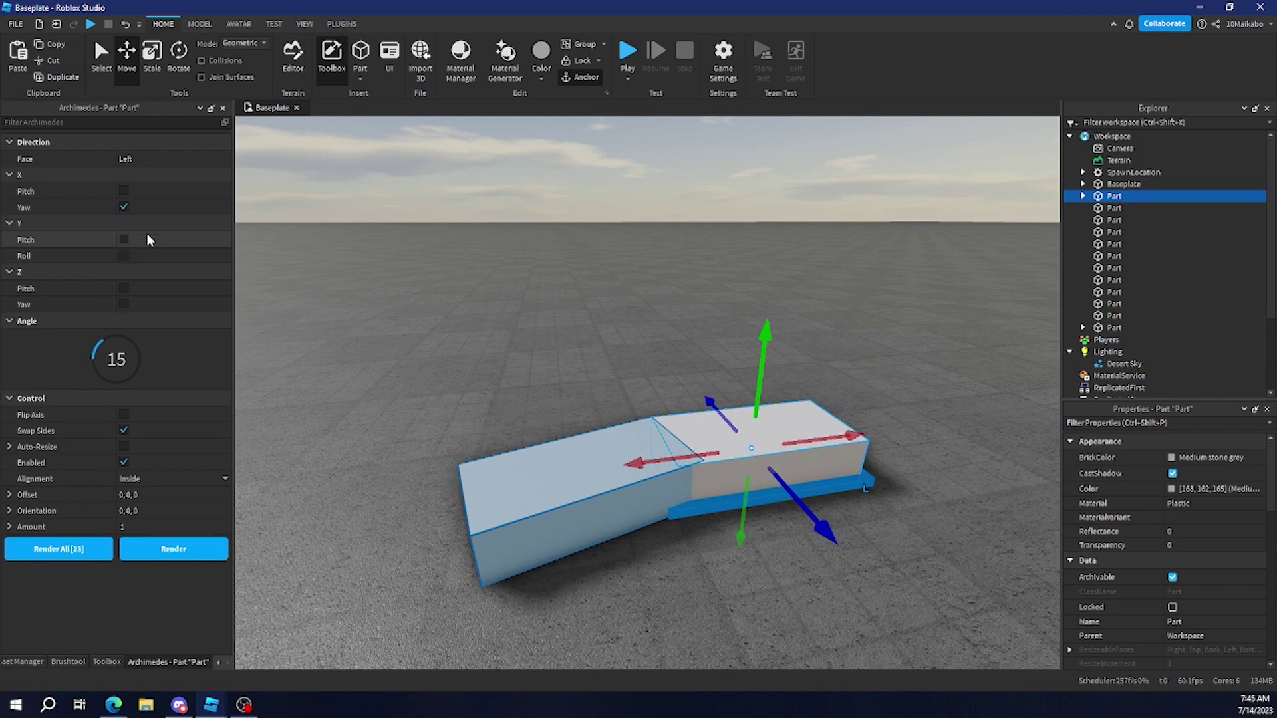
{"action": "left_click", "coordinate": [123, 239]}
{"action": "left_click", "coordinate": [128, 240]}
{"action": "right_click_drag", "start_coordinate": [519, 343], "coordinate": [585, 359]}
{"action": "key", "text": "a"}
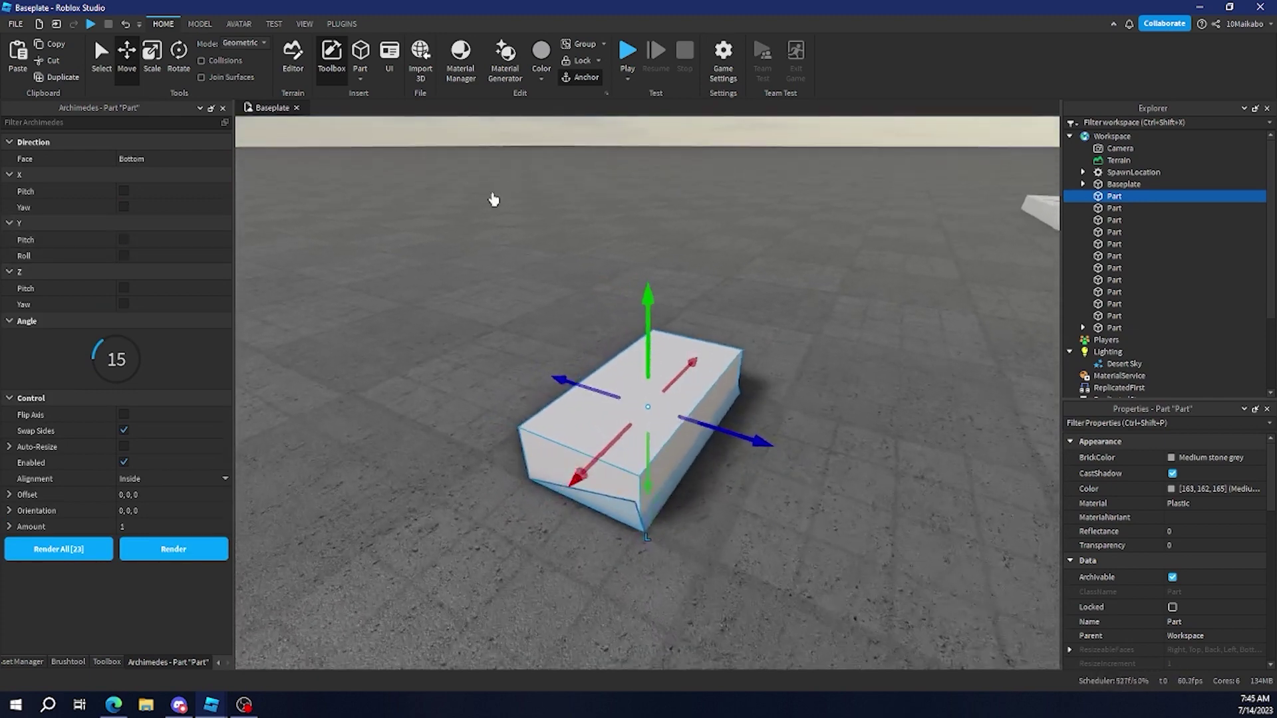
Insert another block part beside the separated block
{"action": "key", "text": "w"}
{"action": "left_click", "coordinate": [360, 54]}
{"action": "key", "text": "a"}
{"action": "right_click_drag", "start_coordinate": [625, 286], "coordinate": [658, 295]}
{"action": "key", "text": "s"}
Scale the new block down to a small, thin bar
{"action": "left_click", "coordinate": [153, 65]}
{"action": "right_click_drag", "start_coordinate": [585, 362], "coordinate": [486, 359]}
{"action": "key", "text": "a"}
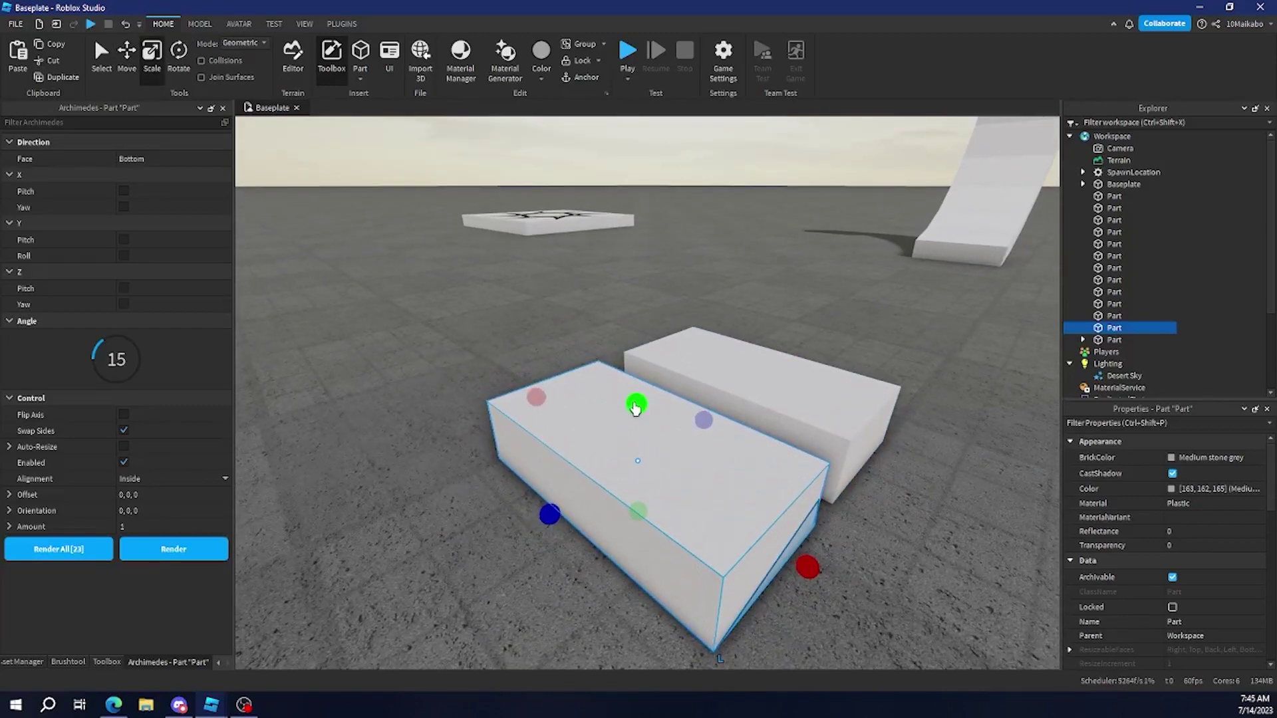
{"action": "left_click_drag", "start_coordinate": [635, 407], "coordinate": [562, 462]}
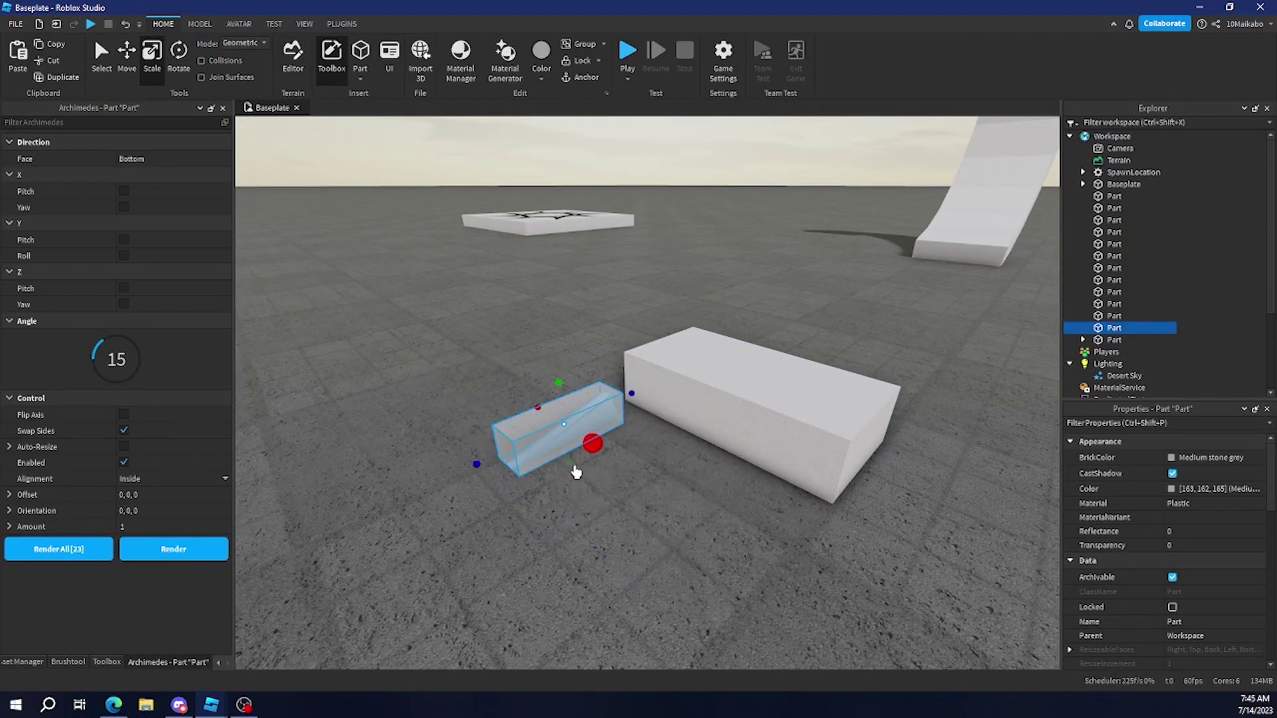
{"action": "left_click_drag", "start_coordinate": [610, 419], "coordinate": [561, 457]}
{"action": "right_click_drag", "start_coordinate": [561, 457], "coordinate": [540, 456]}
{"action": "key", "text": "w"}
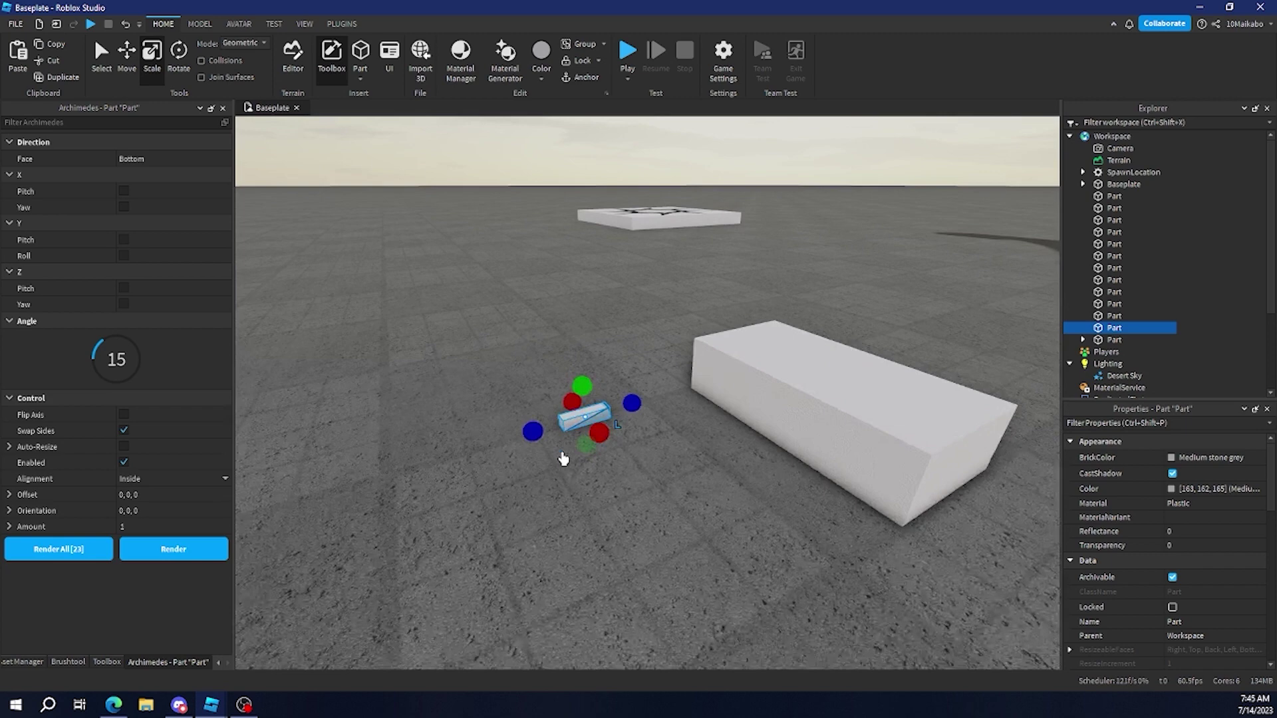
Set the bar's Material to Concrete and recolor it from BrickColor Black to Color 53, 53, 53
{"action": "left_click", "coordinate": [1204, 507]}
{"action": "key", "text": "c"}
{"action": "left_click", "coordinate": [1211, 458]}
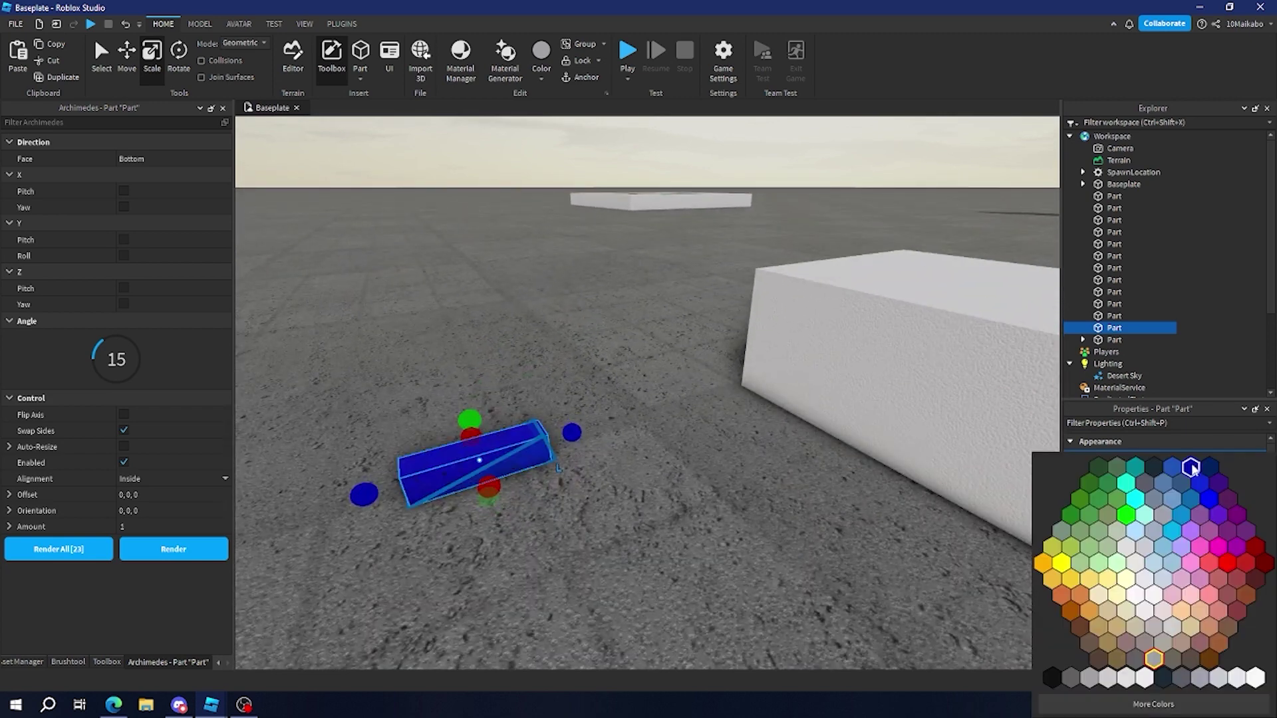
{"action": "left_click", "coordinate": [1164, 679]}
{"action": "left_click", "coordinate": [1203, 489]}
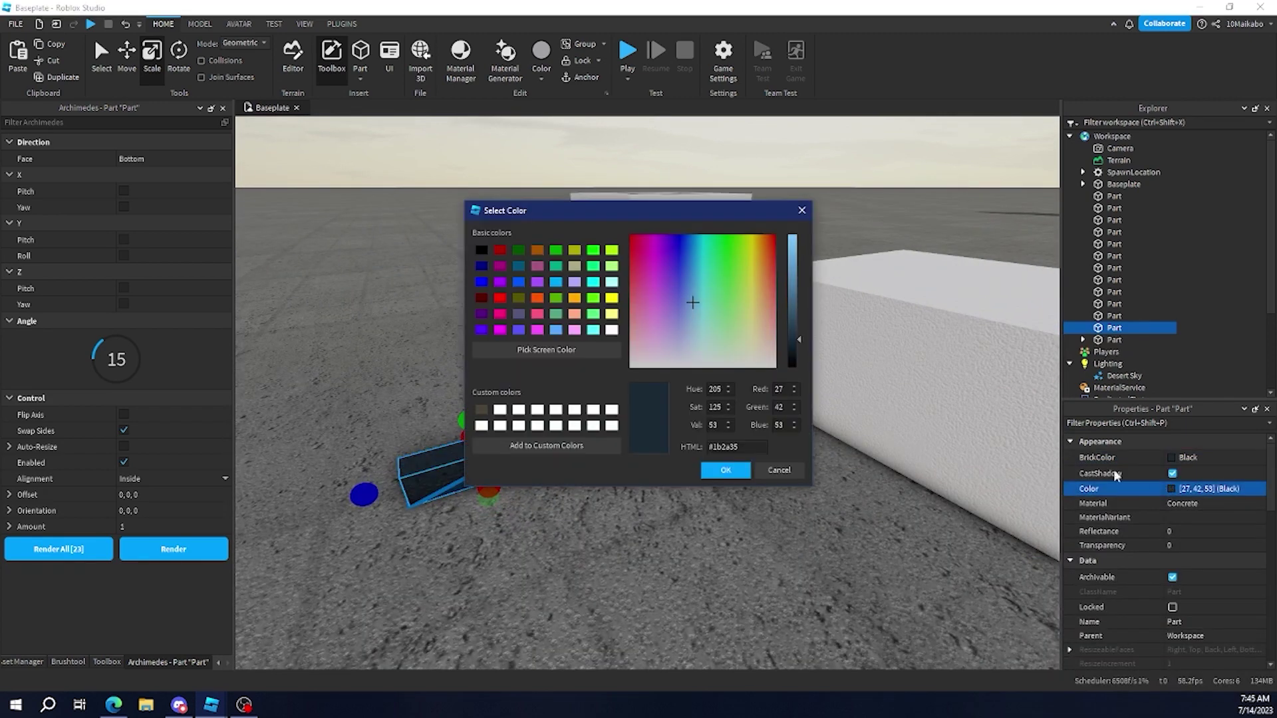
{"action": "left_click", "coordinate": [721, 477]}
Try Y Pitch for the bar in Archimedes and switch the bend direction to Z Pitch
{"action": "left_click", "coordinate": [155, 241]}
{"action": "left_click", "coordinate": [158, 268]}
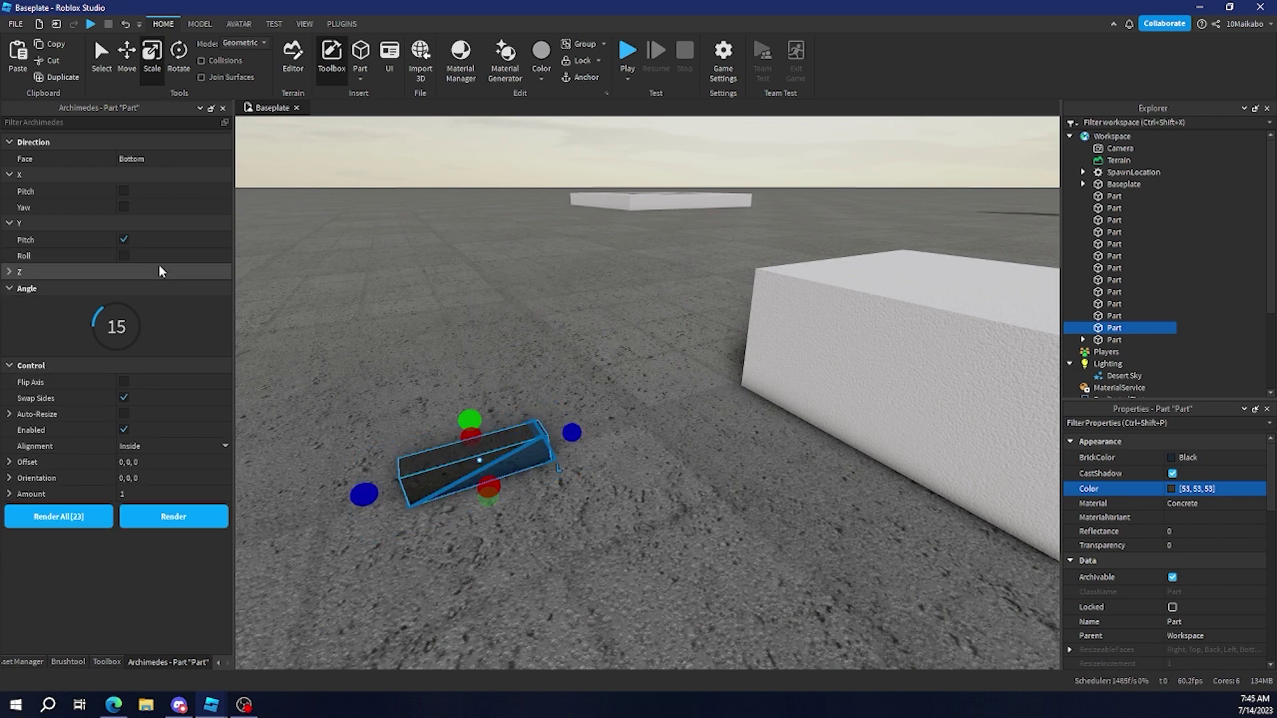
{"action": "left_click", "coordinate": [81, 276]}
{"action": "left_click", "coordinate": [121, 288]}
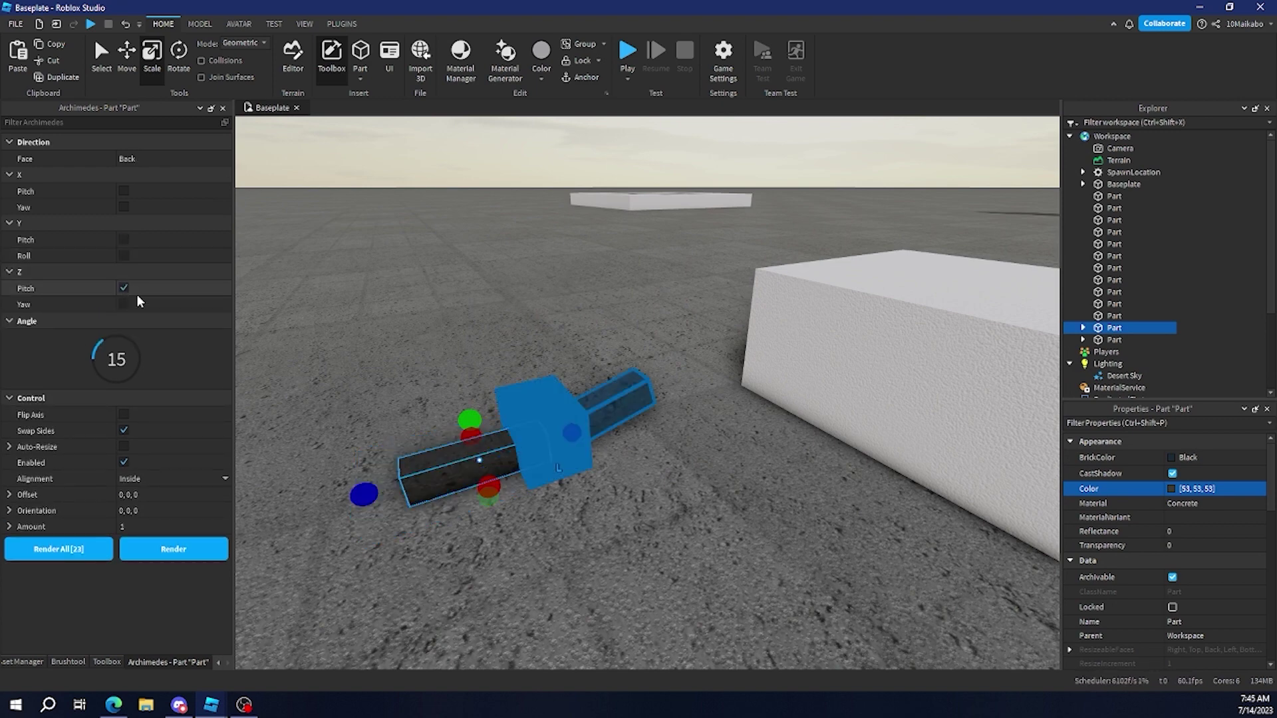
Shorten the dark bar along its length
{"action": "right_click_drag", "start_coordinate": [265, 379], "coordinate": [263, 377]}
{"action": "left_click_drag", "start_coordinate": [401, 462], "coordinate": [472, 486]}
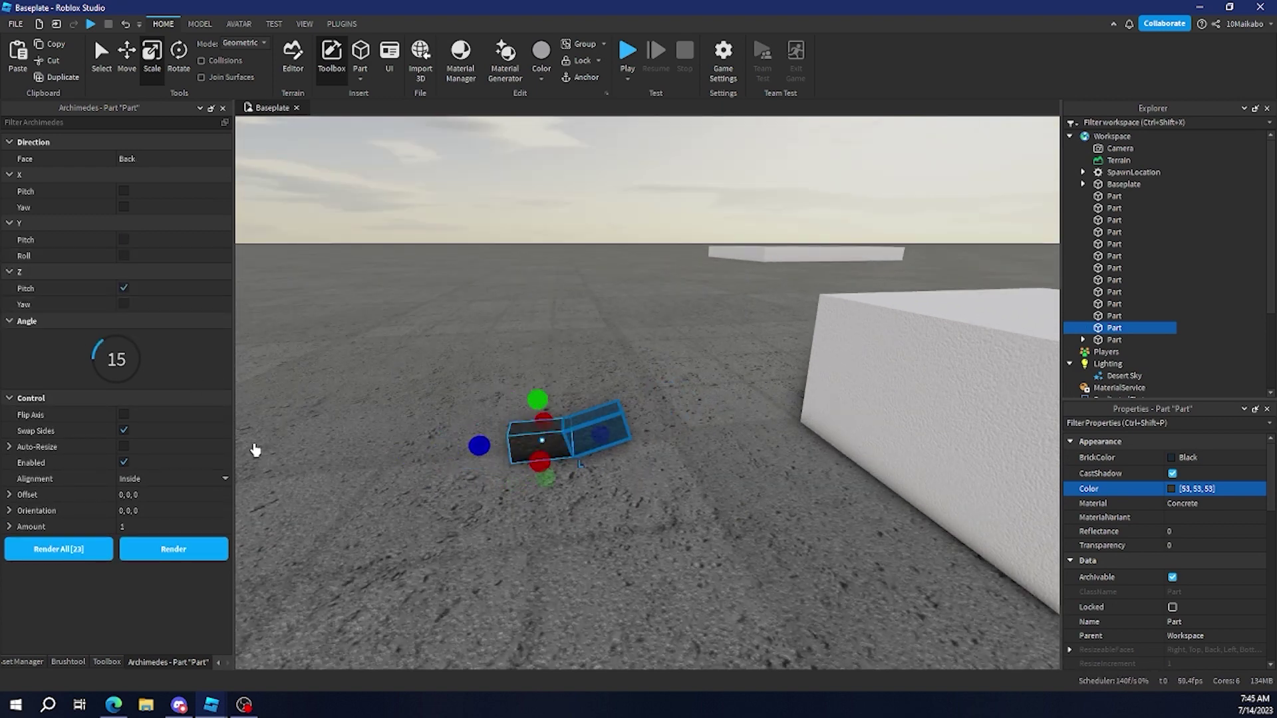
{"action": "key", "text": "s"}
{"action": "right_click_drag", "start_coordinate": [246, 531], "coordinate": [240, 528]}
Render all 23 Archimedes segments from the bar to complete a closed ring
{"action": "left_click", "coordinate": [71, 553]}
{"action": "left_click", "coordinate": [59, 549]}
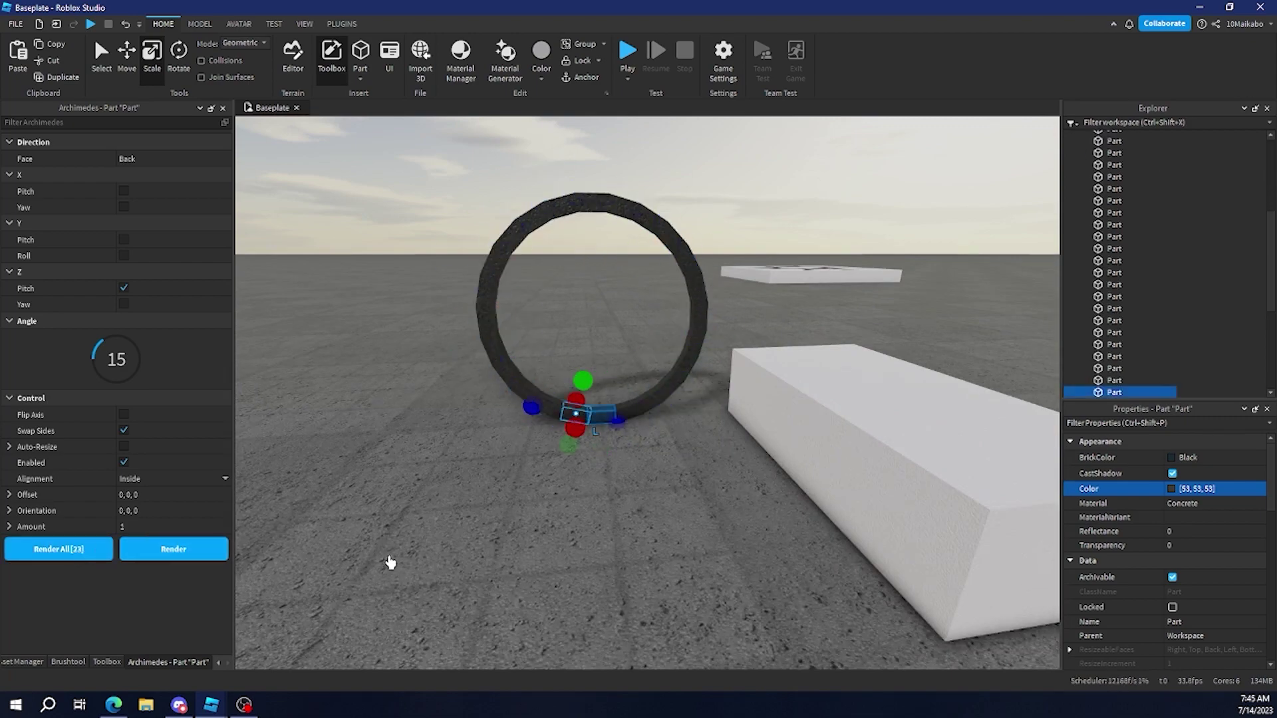
{"action": "scroll", "coordinate": [484, 407], "scroll_direction": "up", "scroll_amount": 1}
Peek at the open Coolest Stuff: Vehicles window and return to the Baseplate place
{"action": "left_click", "coordinate": [211, 705]}
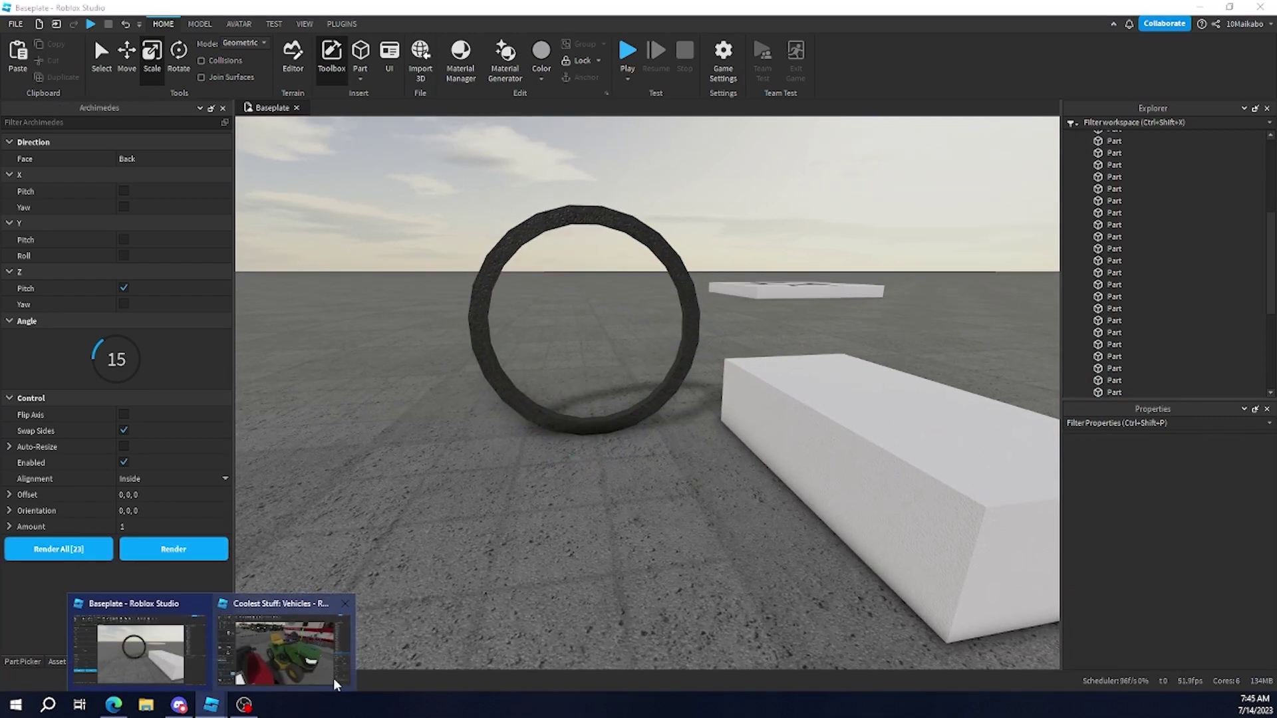
{"action": "left_click", "coordinate": [327, 674]}
{"action": "left_click", "coordinate": [743, 513]}
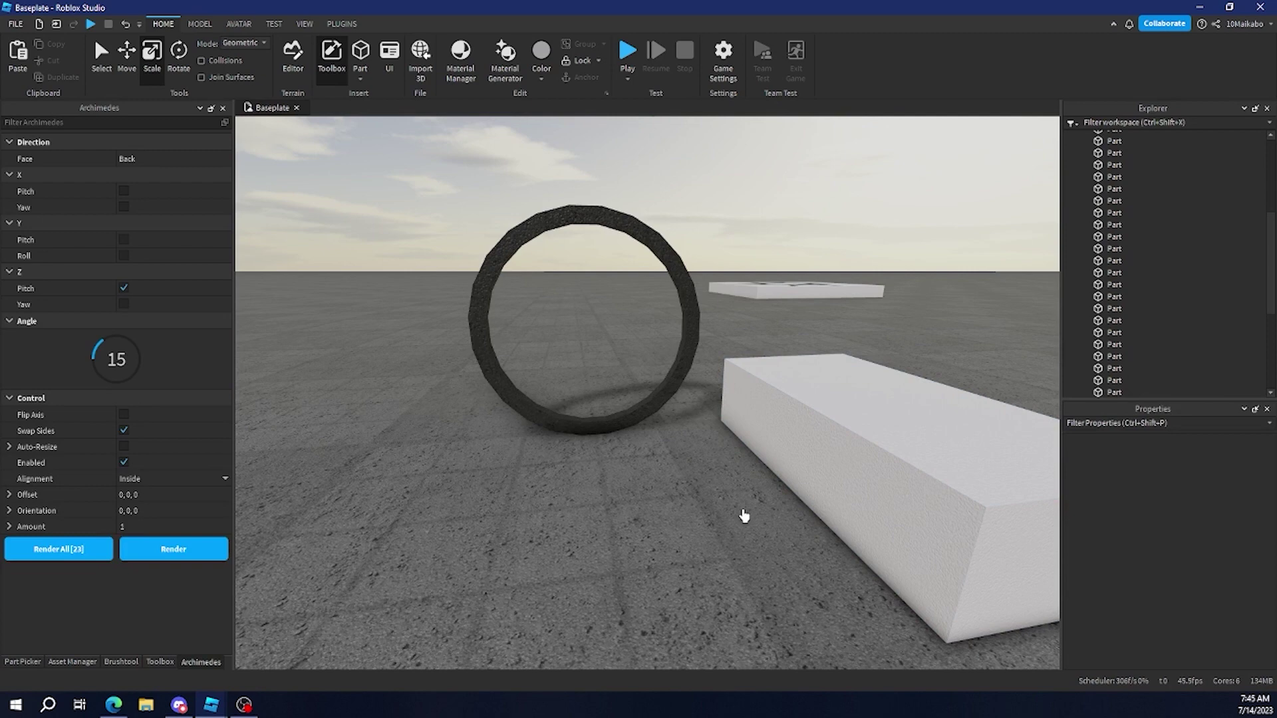
Paste the Mountain Bike model, disable the Archimedes preview and move the bike next to the dark ring
{"action": "key", "text": "ctrl+v"}
{"action": "key", "text": "s"}
{"action": "key", "text": "a"}
{"action": "key", "text": "e"}
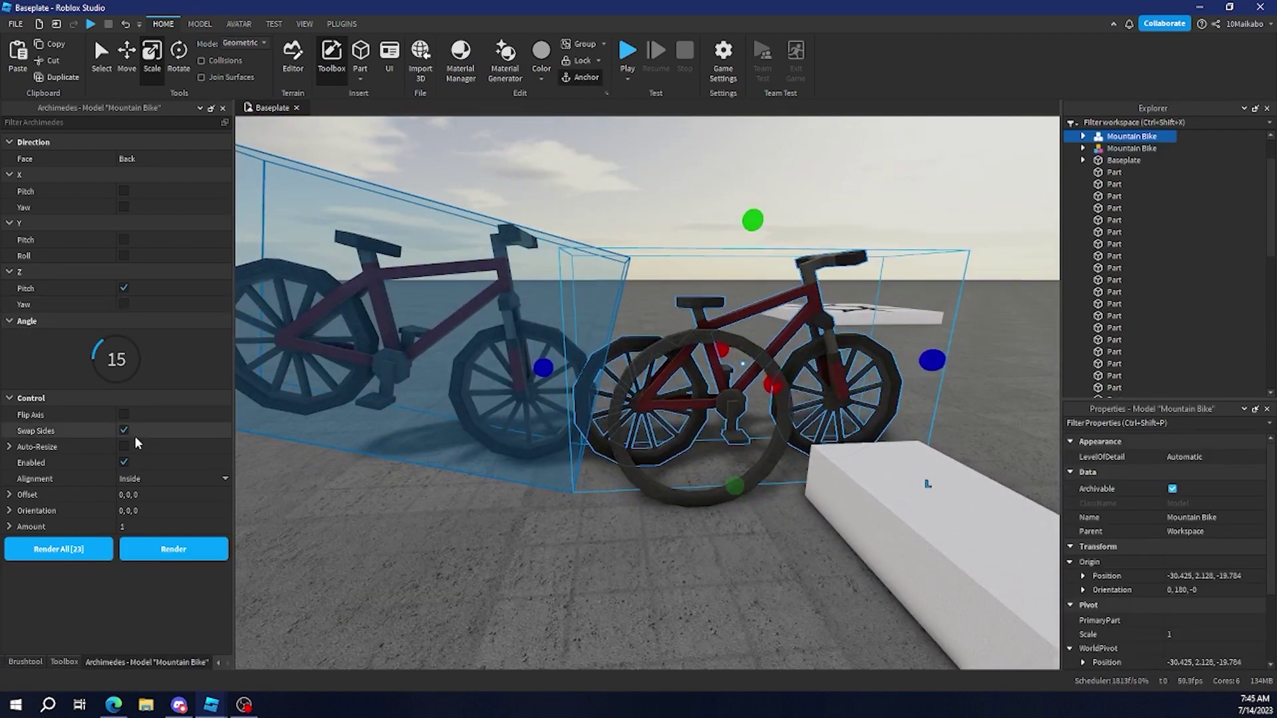
{"action": "left_click", "coordinate": [124, 462]}
{"action": "left_click_drag", "start_coordinate": [613, 430], "coordinate": [270, 505]}
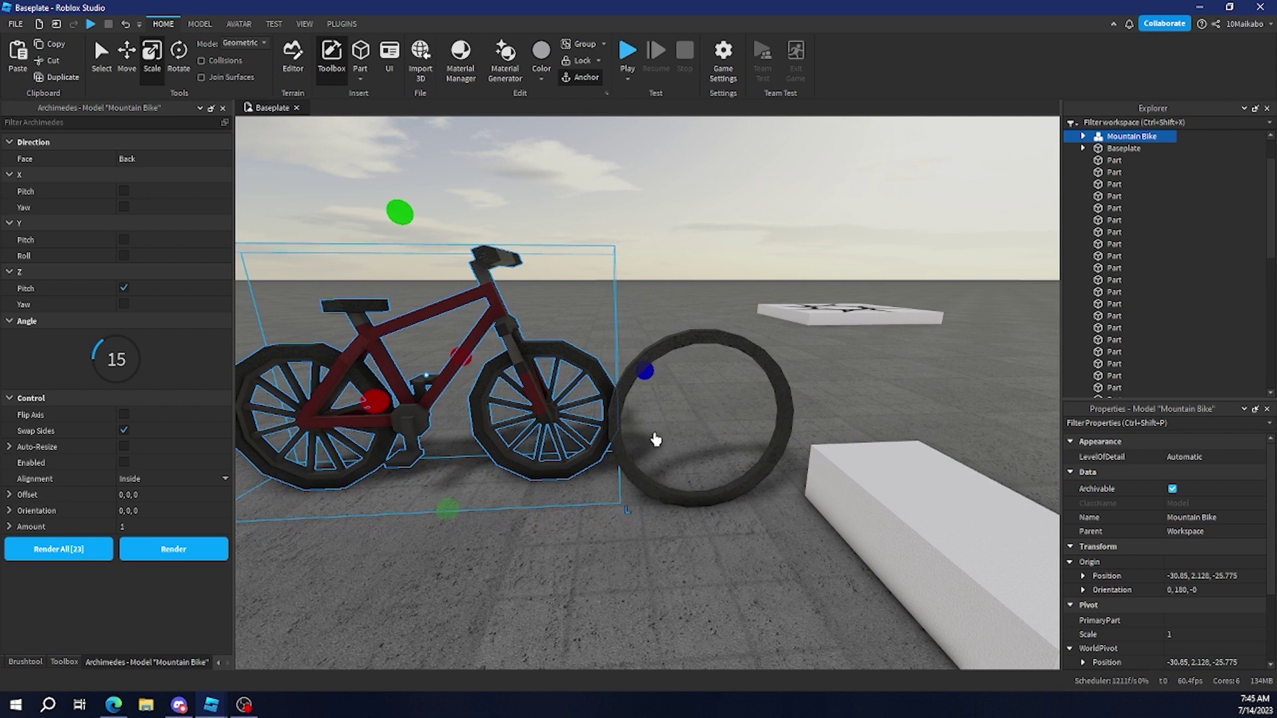
{"action": "key", "text": "w"}
{"action": "key", "text": "a"}
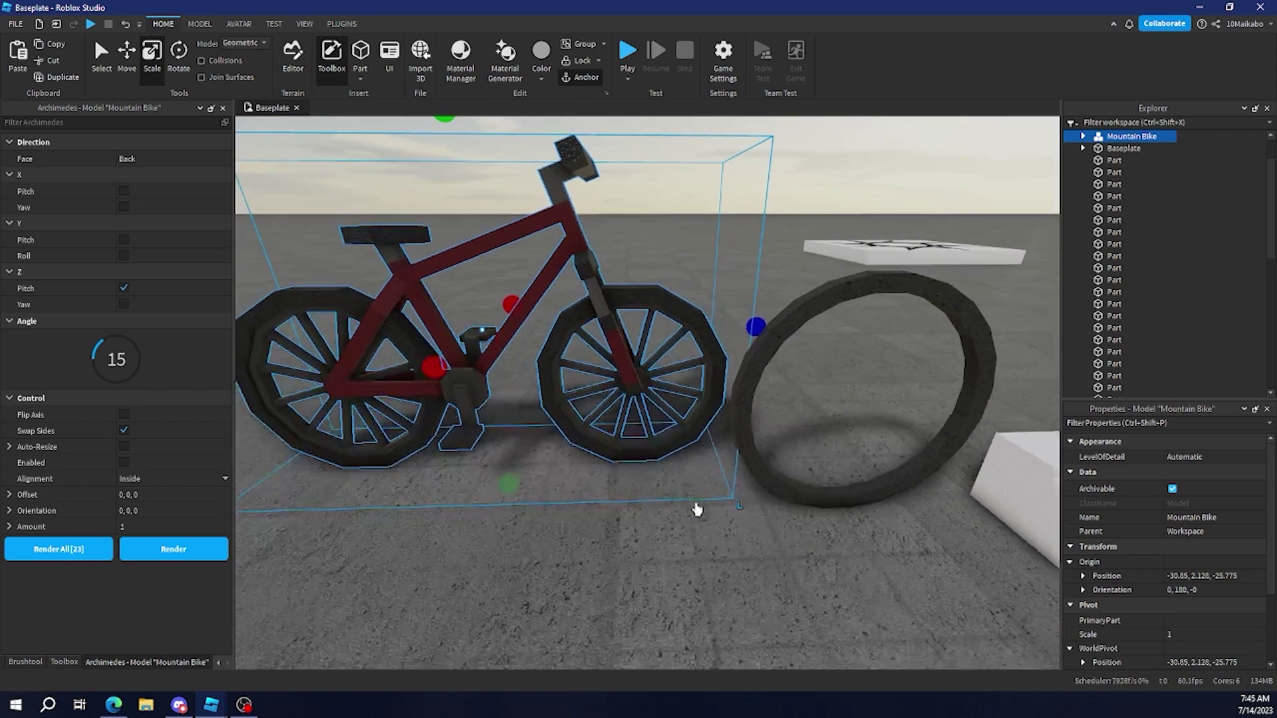
Paste the Lawn Tractor model and place it on open ground away from the bike
{"action": "scroll", "coordinate": [697, 509], "scroll_direction": "down", "scroll_amount": 2}
{"action": "left_click", "coordinate": [787, 500]}
{"action": "key", "text": "ctrl+v"}
{"action": "scroll", "coordinate": [780, 498], "scroll_direction": "down", "scroll_amount": 4}
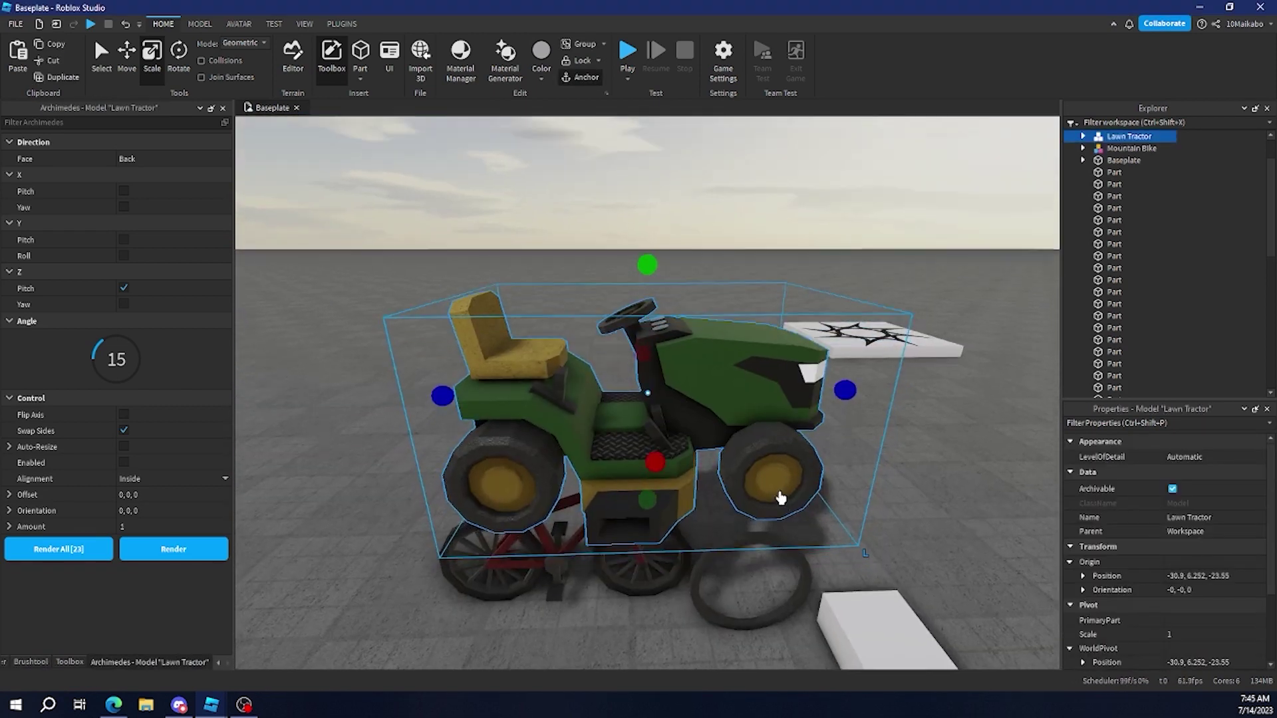
{"action": "left_click_drag", "start_coordinate": [779, 497], "coordinate": [655, 512]}
Examine the lawn tractor's wheels and angled body parts up close, along with the surrounding models
{"action": "scroll", "coordinate": [655, 512], "scroll_direction": "up", "scroll_amount": 4}
{"action": "scroll", "coordinate": [655, 512], "scroll_direction": "up", "scroll_amount": 3}
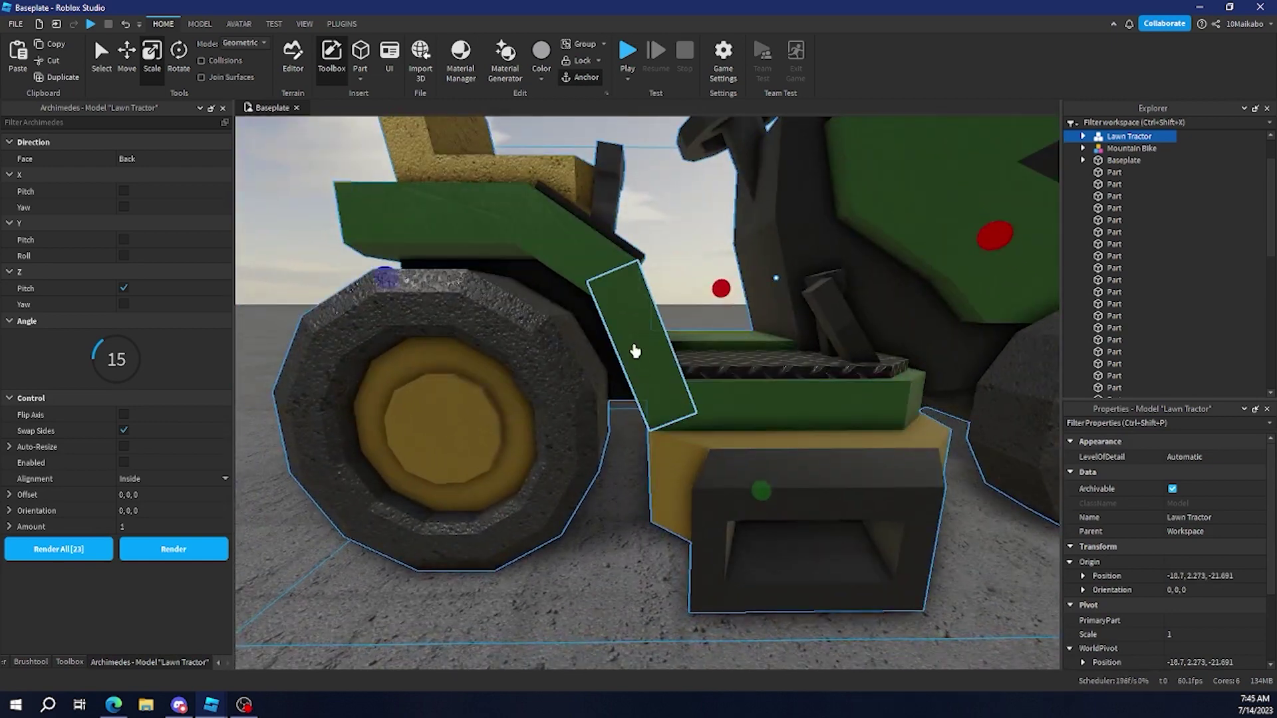
{"action": "scroll", "coordinate": [559, 251], "scroll_direction": "down", "scroll_amount": 10}
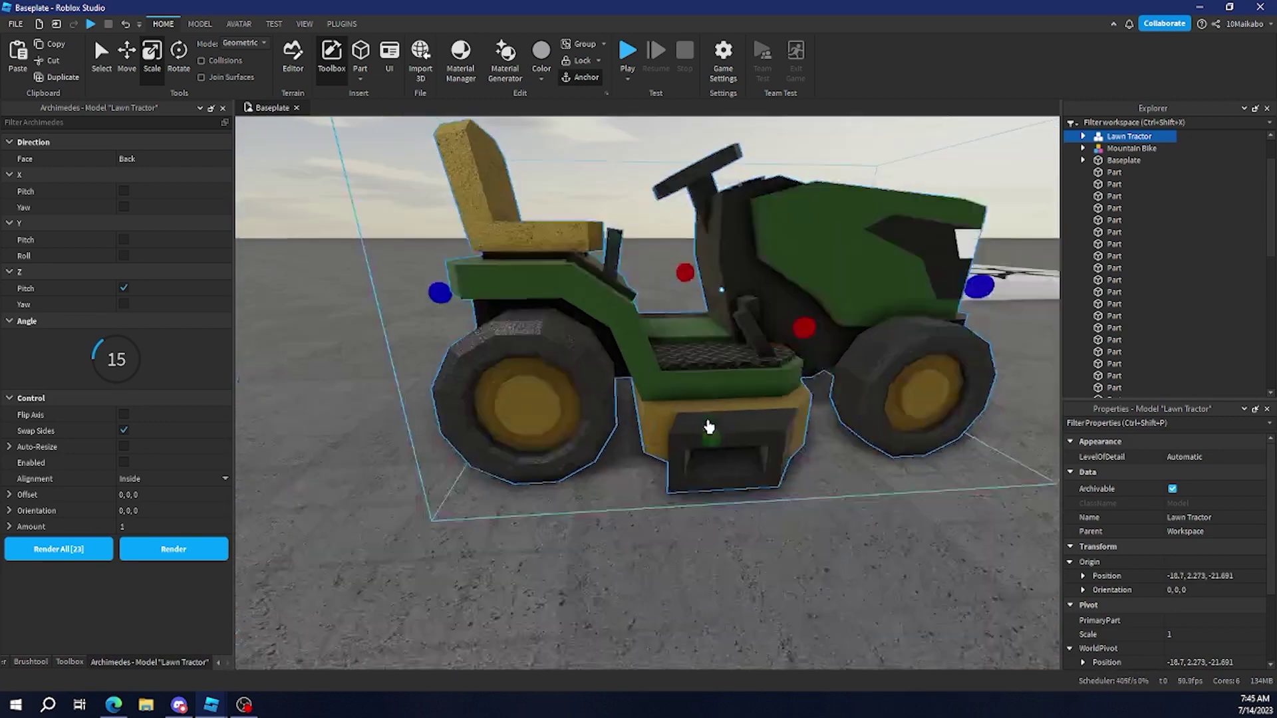
{"action": "left_click", "coordinate": [612, 612]}
{"action": "scroll", "coordinate": [612, 613], "scroll_direction": "up", "scroll_amount": 4}
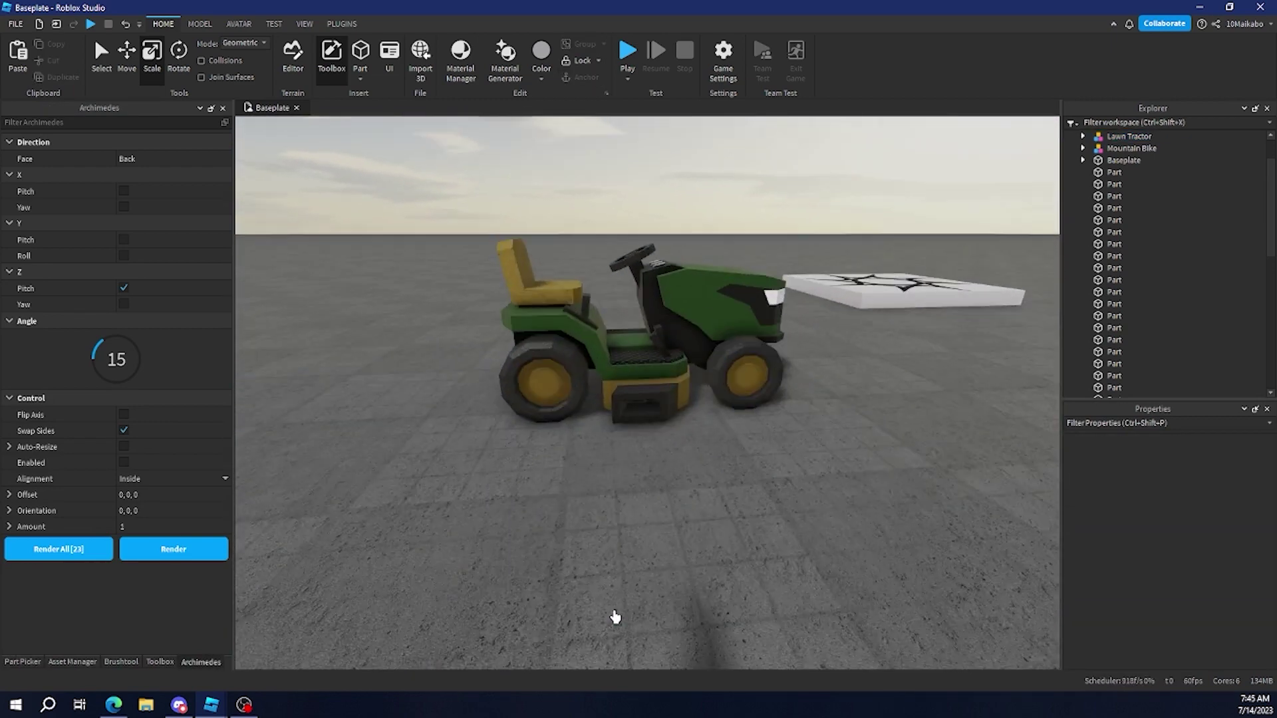
{"action": "key", "text": "w"}
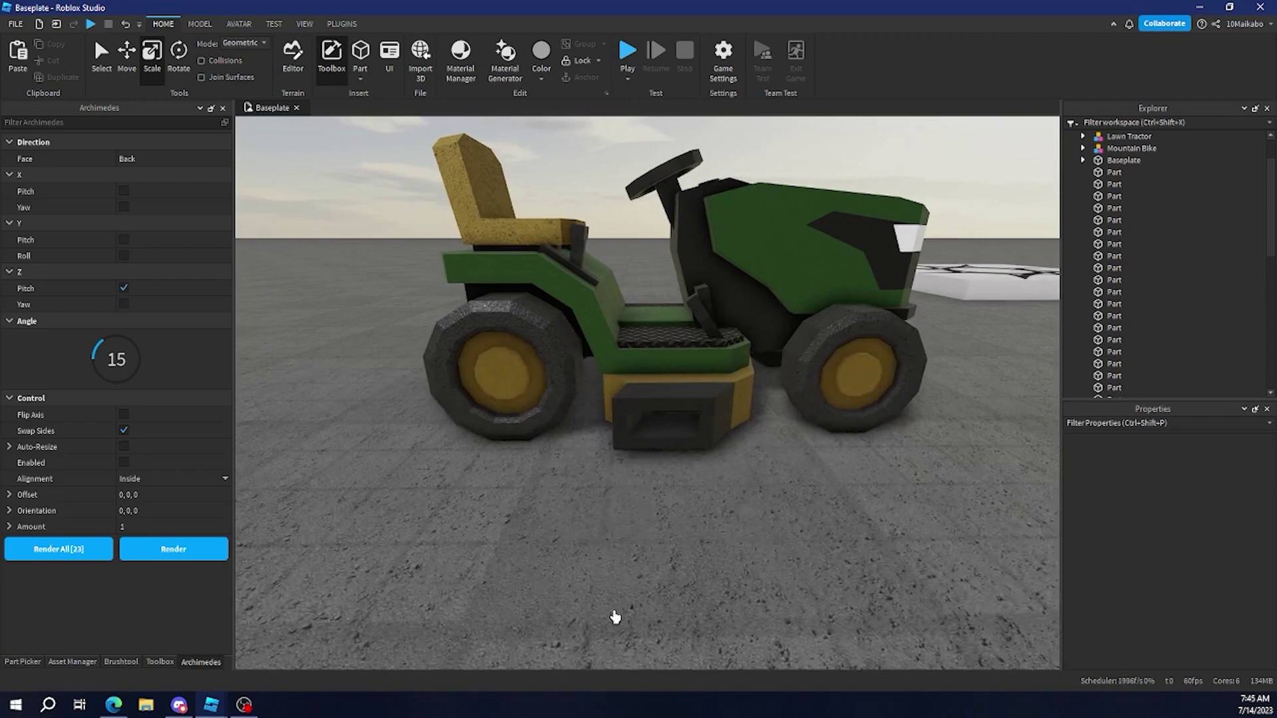
{"action": "right_click_drag", "start_coordinate": [615, 617], "coordinate": [616, 617]}
{"action": "key", "text": "s"}
{"action": "key", "text": "w"}
{"action": "key", "text": "a"}
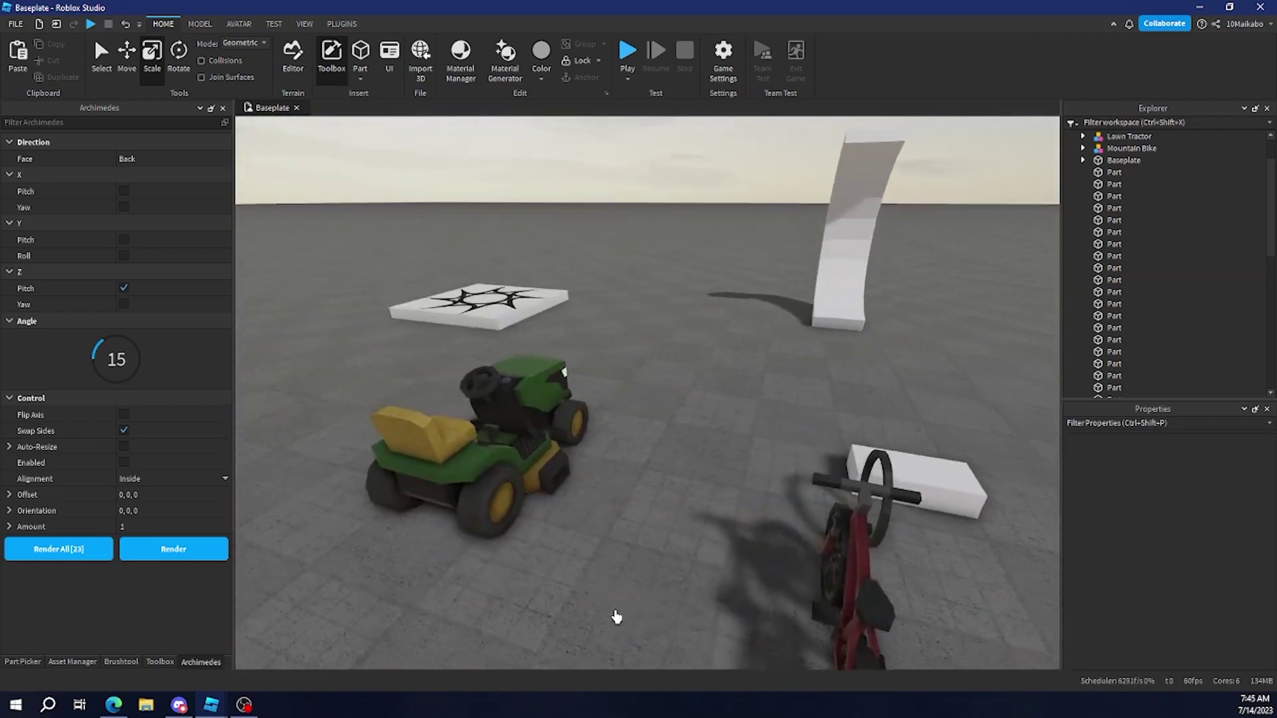
Pull the base block out from under the white arch and stretch it into a long strip
{"action": "left_click", "coordinate": [215, 704]}
{"action": "right_click_drag", "start_coordinate": [704, 552], "coordinate": [704, 552]}
{"action": "key", "text": "w"}
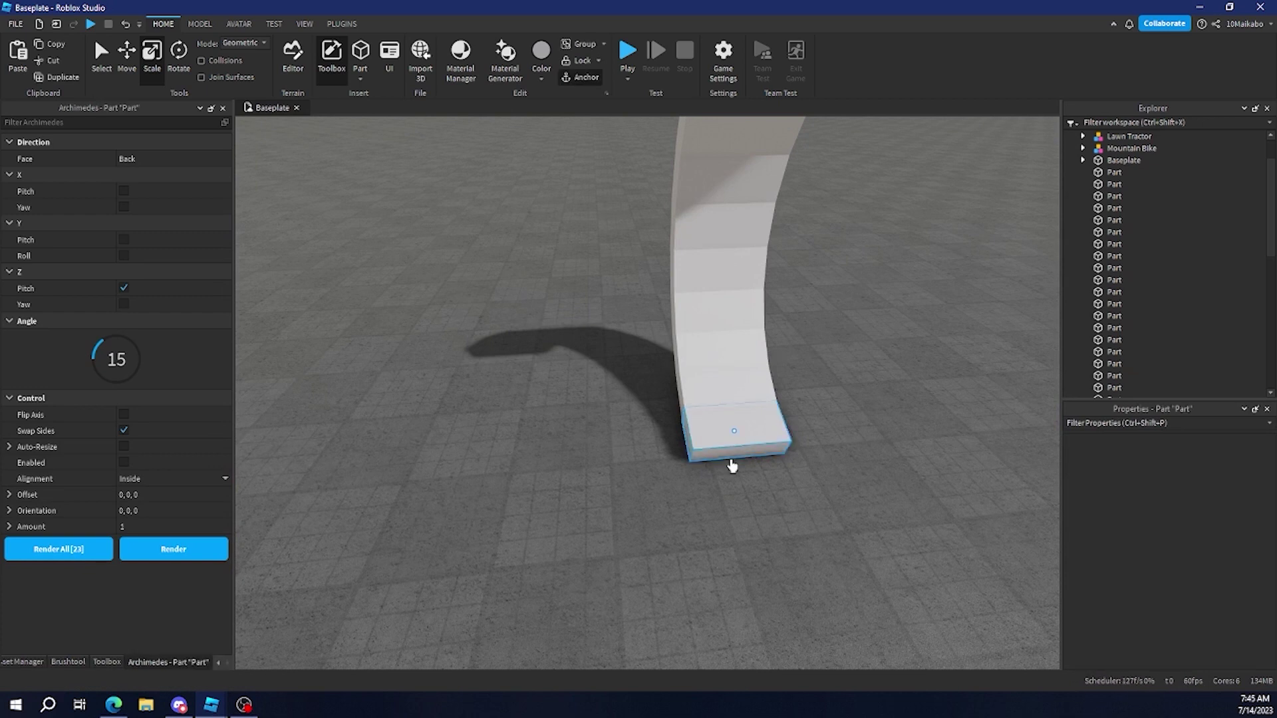
{"action": "left_click_drag", "start_coordinate": [731, 460], "coordinate": [725, 506]}
{"action": "key", "text": "a"}
{"action": "left_click_drag", "start_coordinate": [702, 444], "coordinate": [648, 286]}
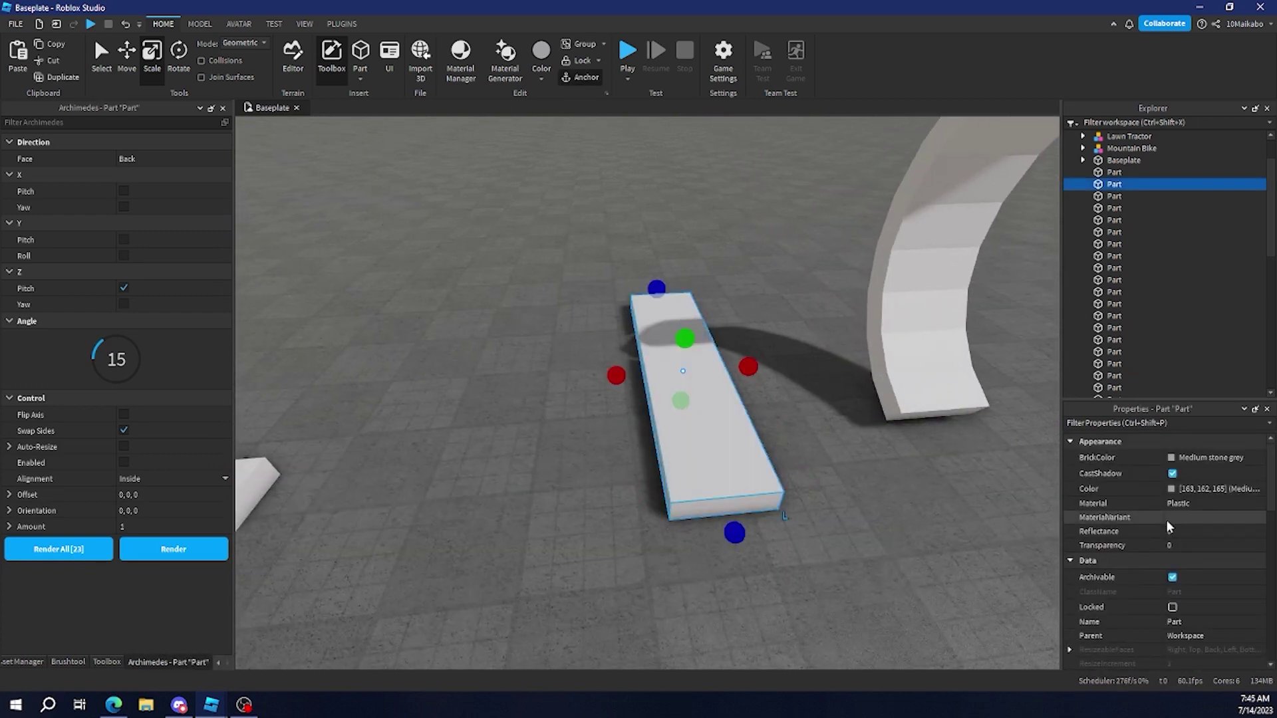
Set the strip's material to Concrete and flatten it into a thin road slab
{"action": "left_click", "coordinate": [1210, 504]}
{"action": "type", "text": "con"}
{"action": "left_click_drag", "start_coordinate": [678, 341], "coordinate": [676, 402]}
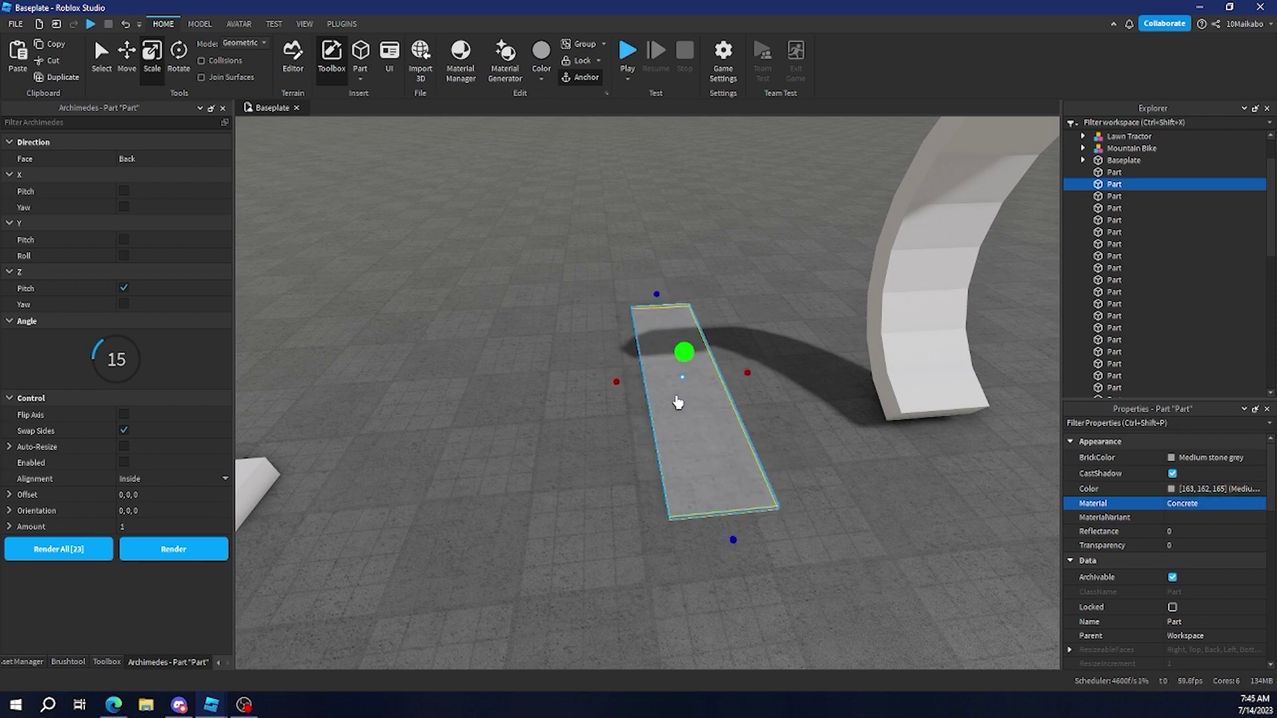
Enable the Archimedes preview for the concrete strip and set the bend direction to Z Yaw
{"action": "key", "text": "e"}
{"action": "right_click_drag", "start_coordinate": [677, 405], "coordinate": [690, 419]}
{"action": "key", "text": "w"}
{"action": "key", "text": "d"}
{"action": "key", "text": "a"}
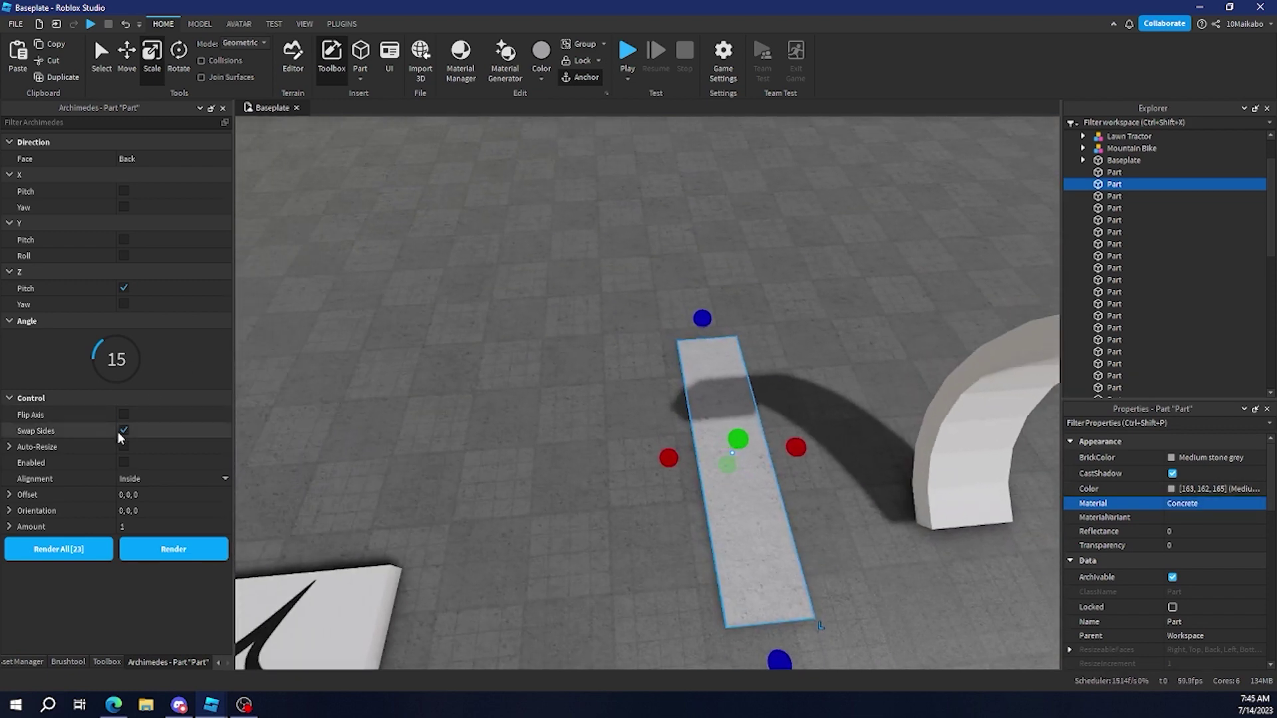
{"action": "left_click", "coordinate": [135, 464]}
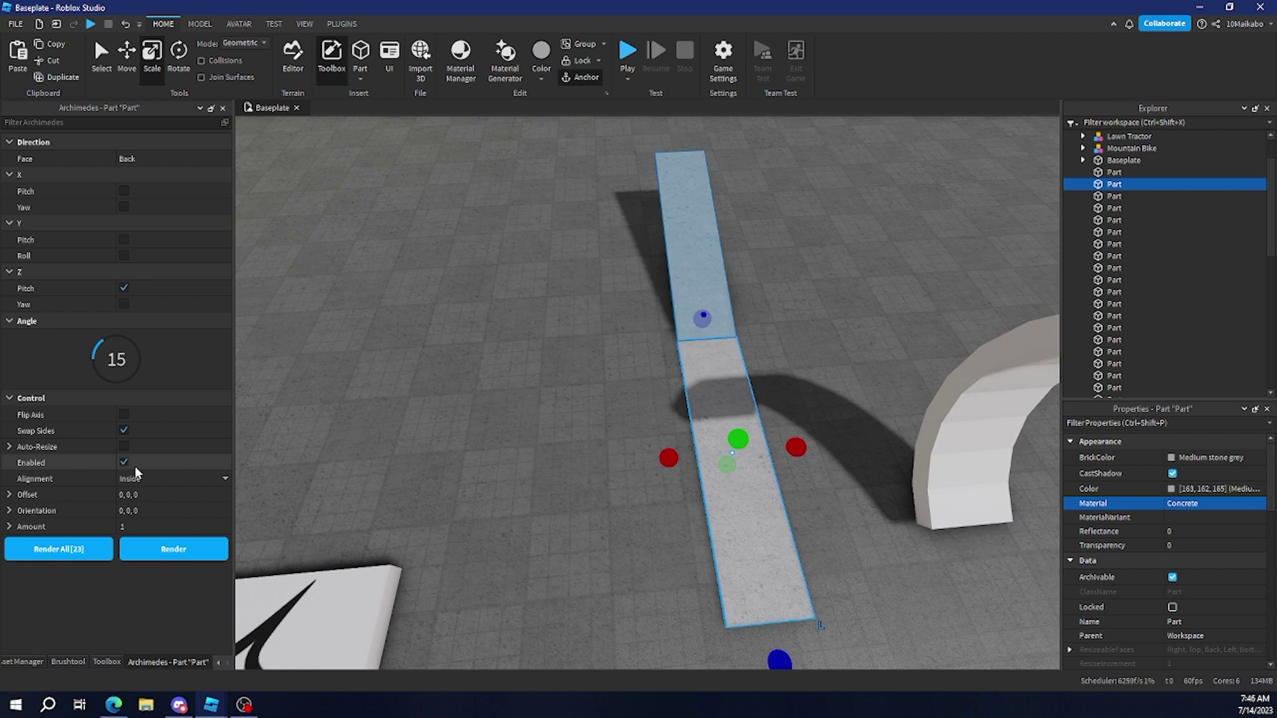
{"action": "left_click", "coordinate": [131, 429]}
{"action": "left_click", "coordinate": [124, 431]}
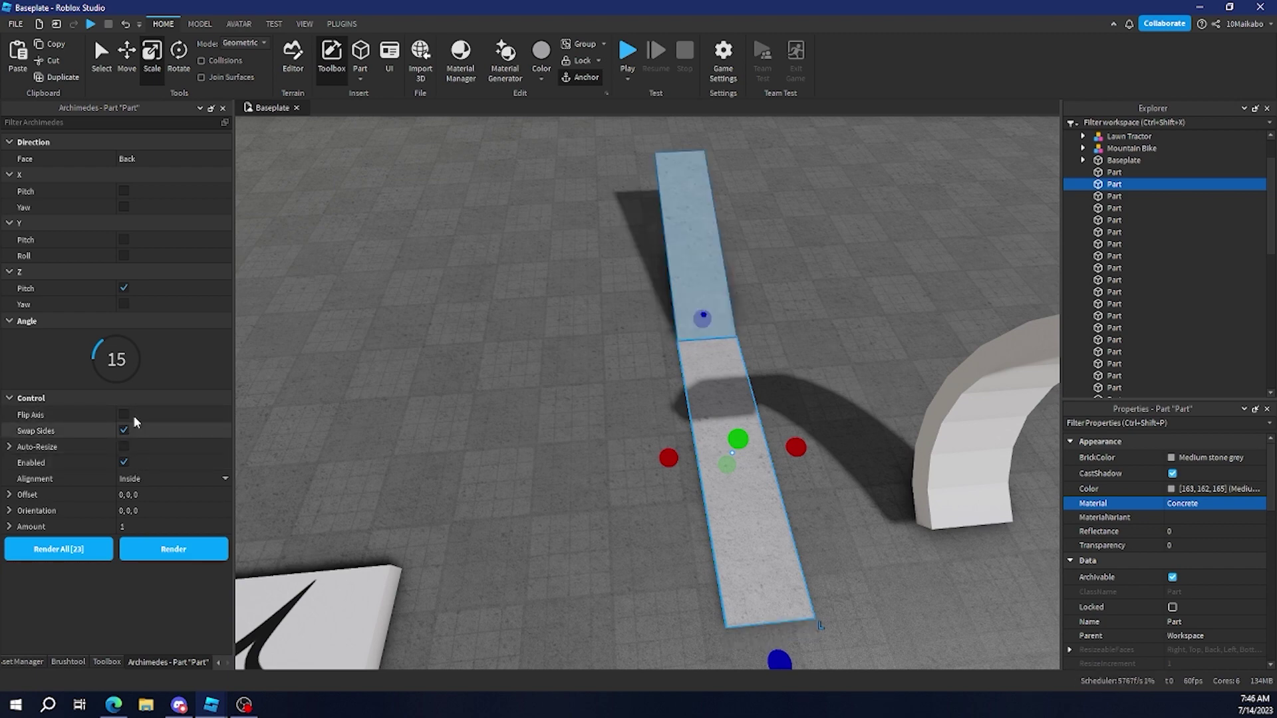
{"action": "left_click", "coordinate": [133, 303]}
Render Archimedes segments one at a time from the concrete strip to form a curved road at 15 degrees
{"action": "right_click_drag", "start_coordinate": [279, 326], "coordinate": [231, 505]}
{"action": "key", "text": "e"}
{"action": "left_click", "coordinate": [189, 546]}
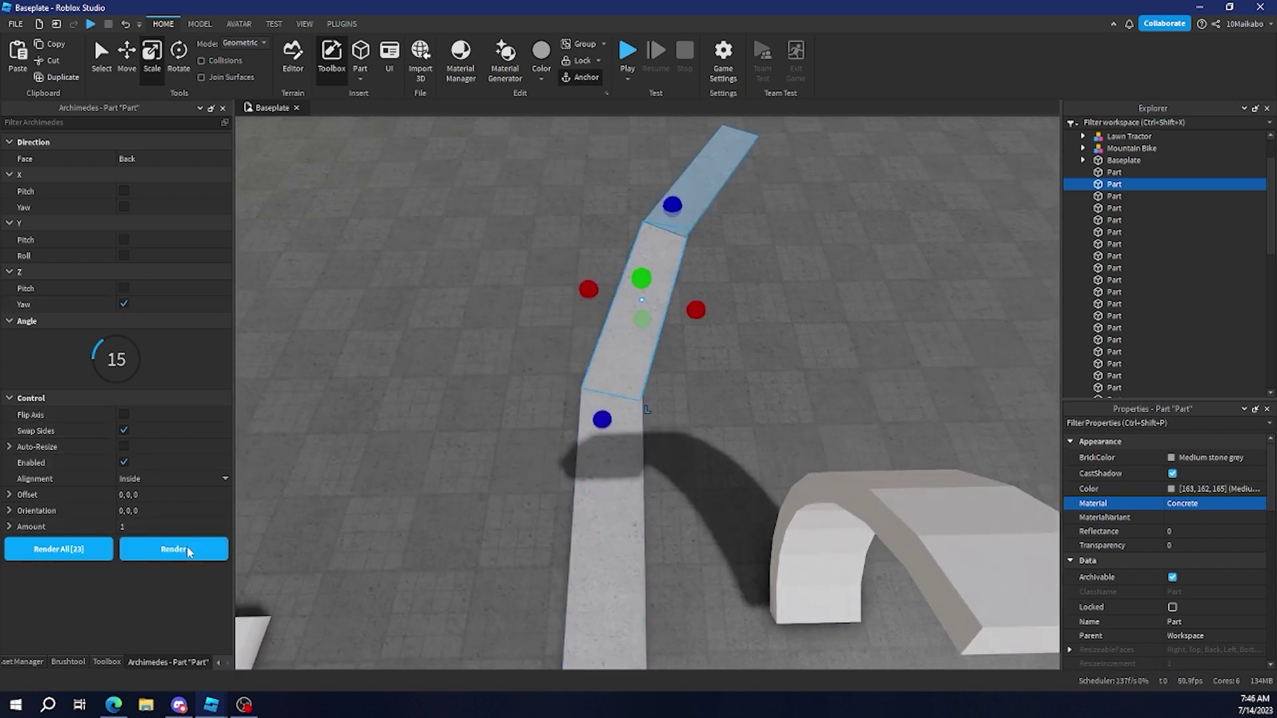
{"action": "left_click", "coordinate": [189, 546]}
{"action": "left_click", "coordinate": [189, 546]}
{"action": "left_click", "coordinate": [189, 546]}
{"action": "left_click", "coordinate": [189, 546]}
{"action": "left_click", "coordinate": [716, 487]}
{"action": "key", "text": "s"}
{"action": "right_click_drag", "start_coordinate": [744, 462], "coordinate": [665, 466]}
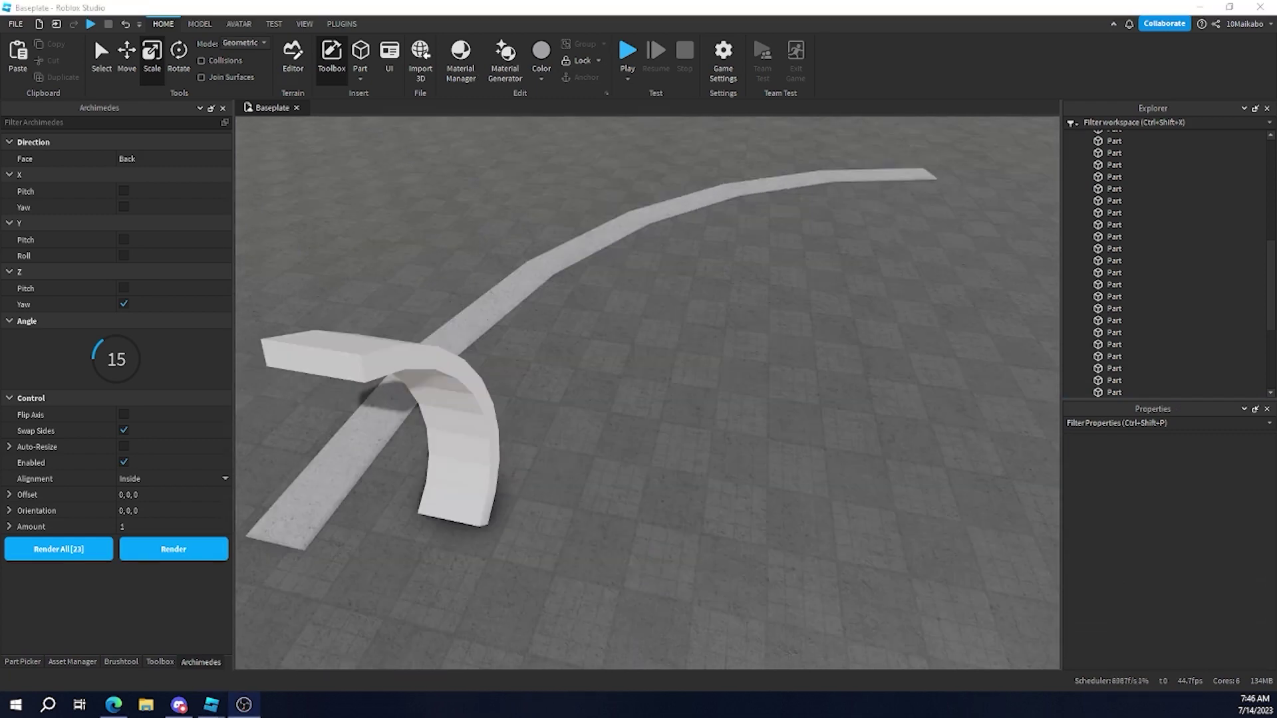
{"action": "right_click_drag", "start_coordinate": [775, 575], "coordinate": [652, 529]}
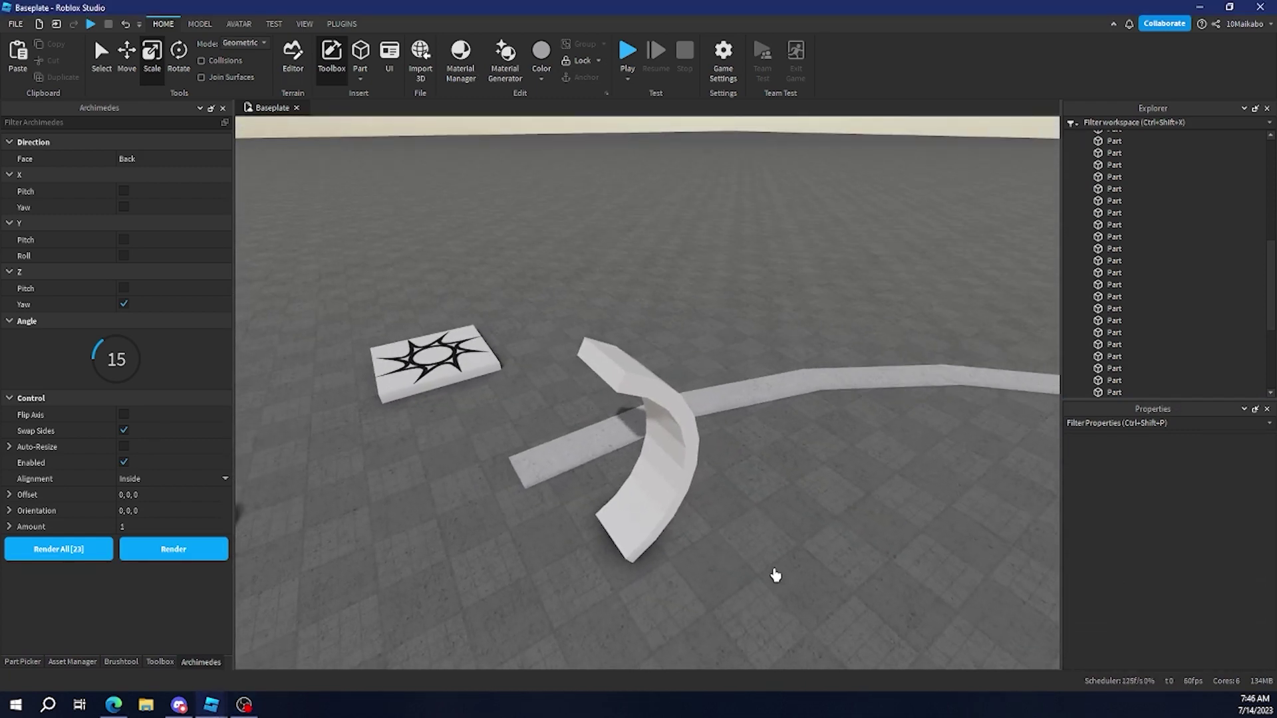
{"action": "right_click_drag", "start_coordinate": [776, 573], "coordinate": [776, 573]}
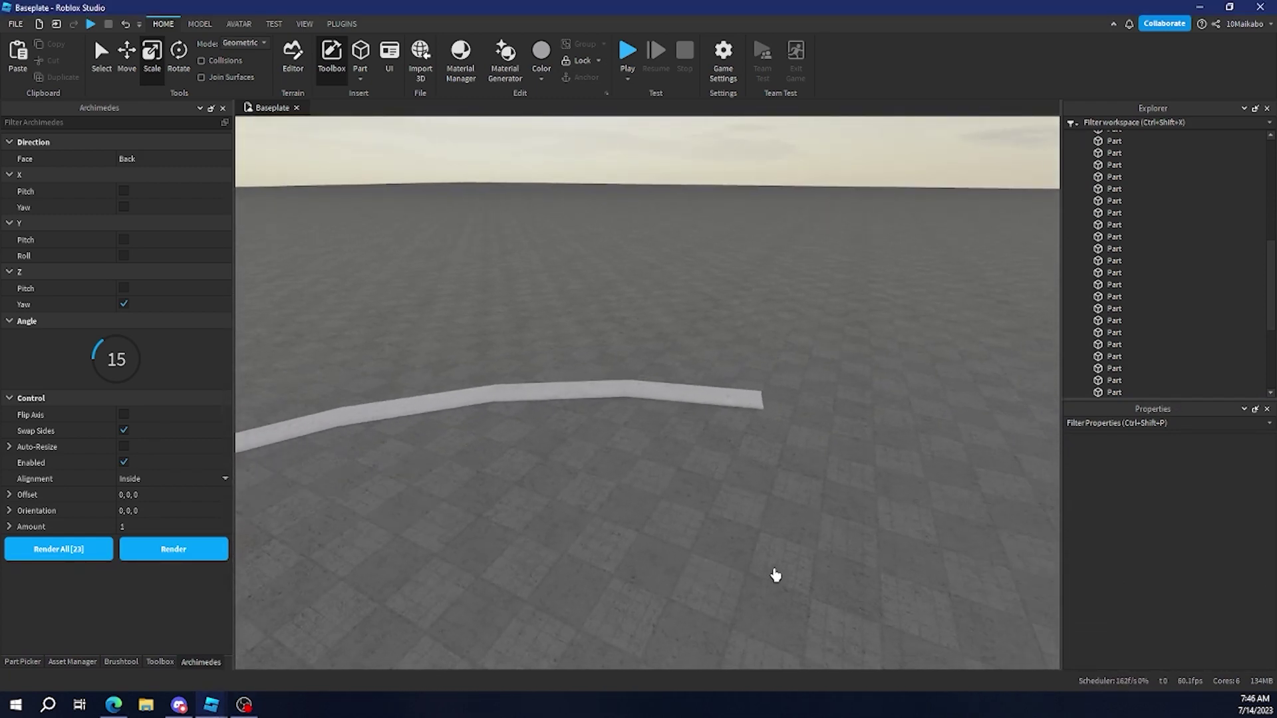
Examine the Reflect, ResizeAlign and GapFill tools in the GeomTools plugin
{"action": "left_click", "coordinate": [343, 24]}
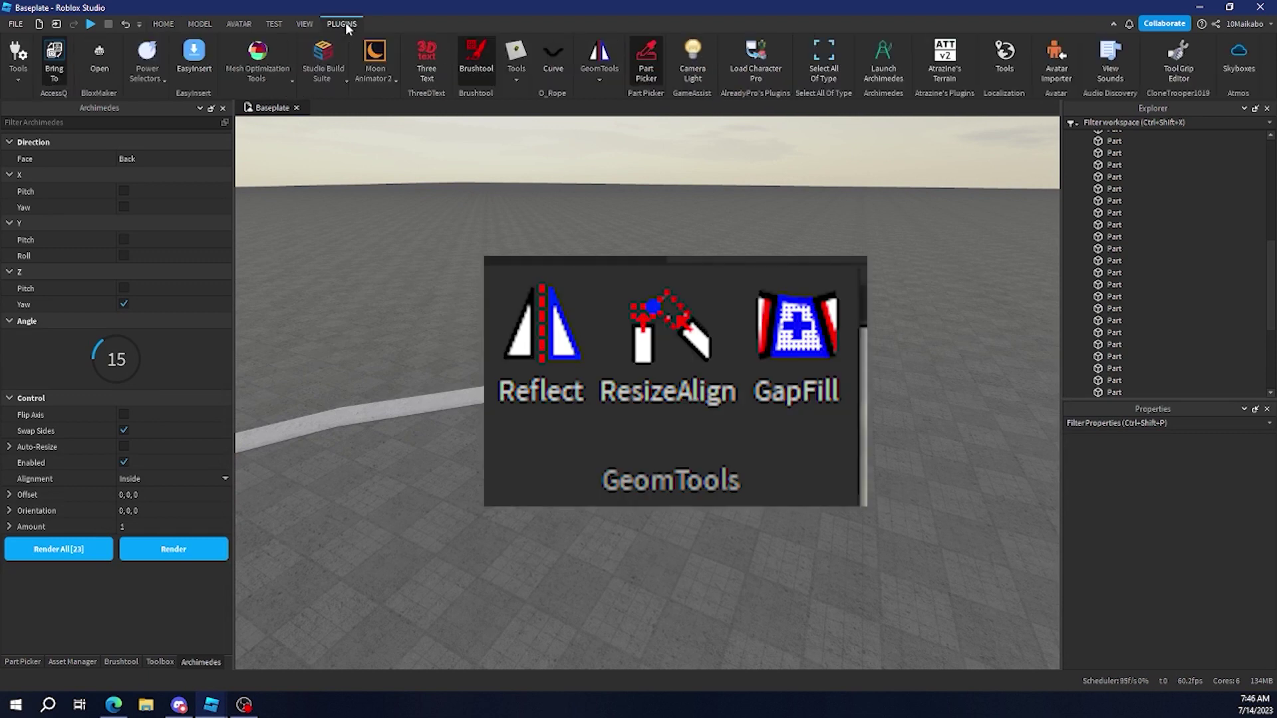
{"action": "left_click", "coordinate": [601, 81]}
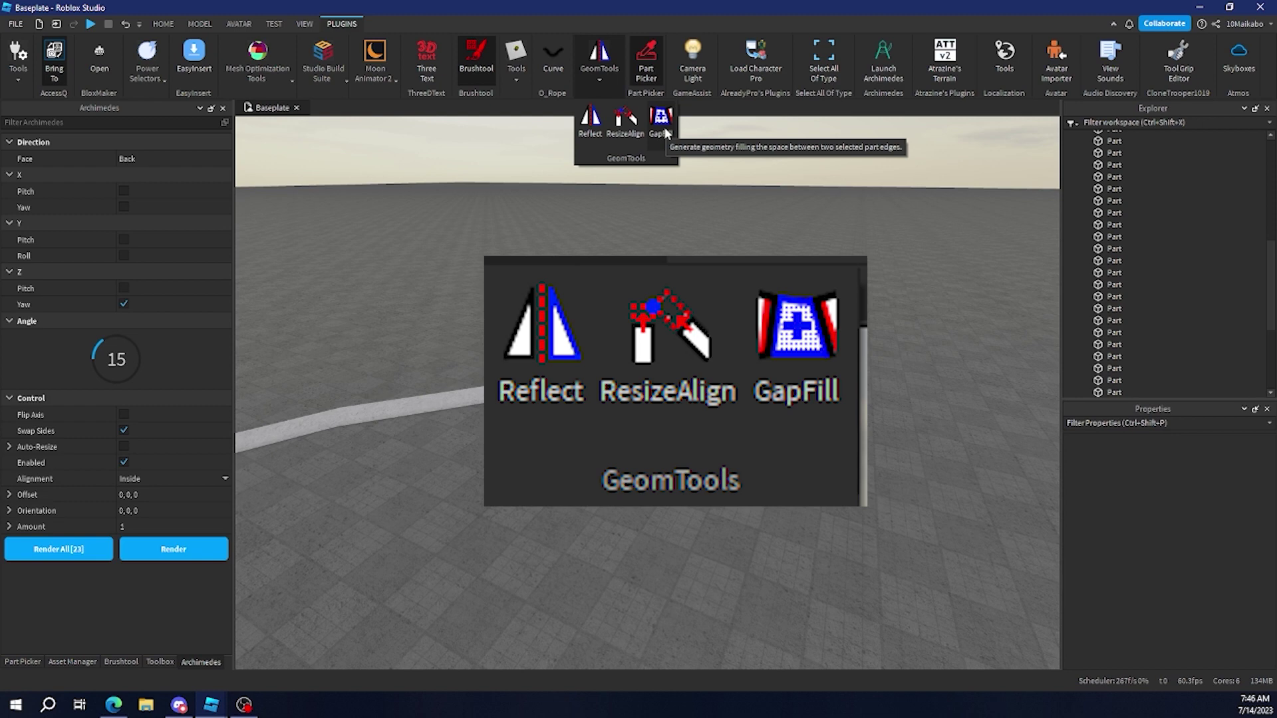
{"action": "right_click_drag", "start_coordinate": [747, 248], "coordinate": [746, 248]}
{"action": "key", "text": "w"}
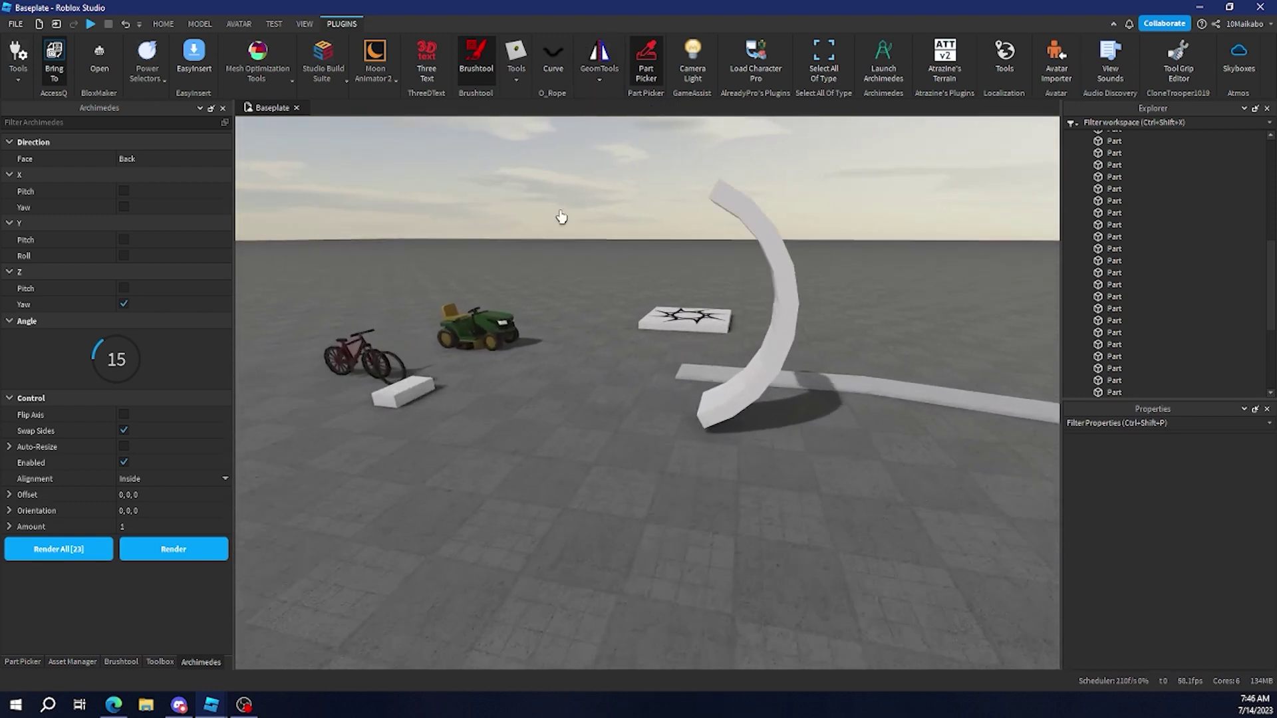
Disable the Archimedes preview and shorten the lawn tractor's slanted green fender part away from the horizontal one
{"action": "left_click", "coordinate": [158, 28]}
{"action": "right_click_drag", "start_coordinate": [641, 393], "coordinate": [641, 393]}
{"action": "key", "text": "w"}
{"action": "left_click", "coordinate": [661, 336]}
{"action": "key", "text": "ctrl+3"}
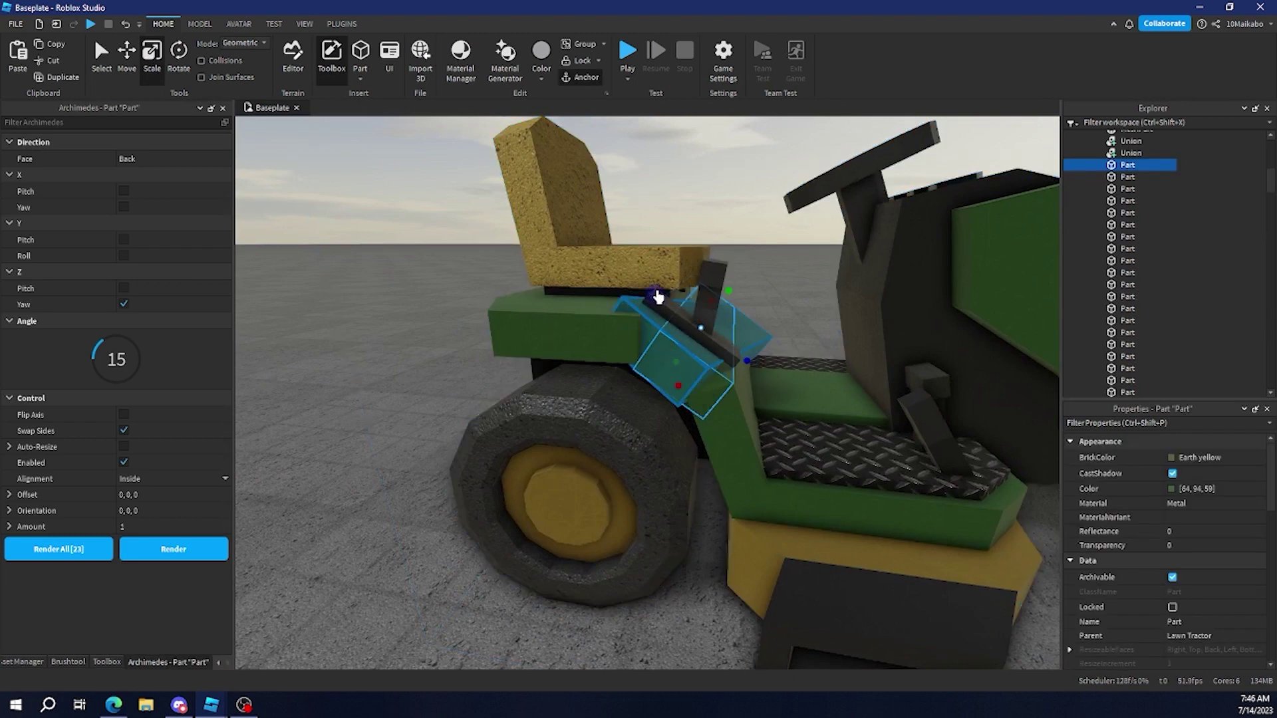
{"action": "left_click", "coordinate": [125, 462]}
{"action": "left_click_drag", "start_coordinate": [676, 351], "coordinate": [685, 363]}
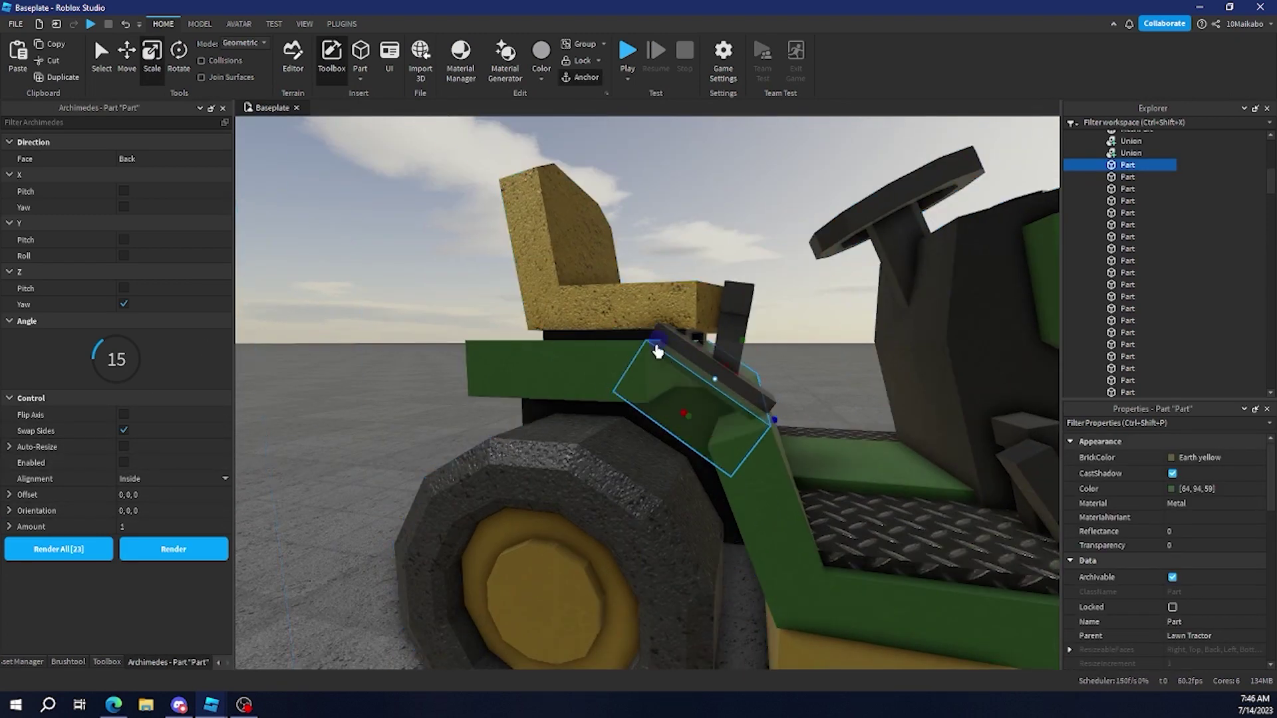
{"action": "scroll", "coordinate": [665, 366], "scroll_direction": "up", "scroll_amount": 5}
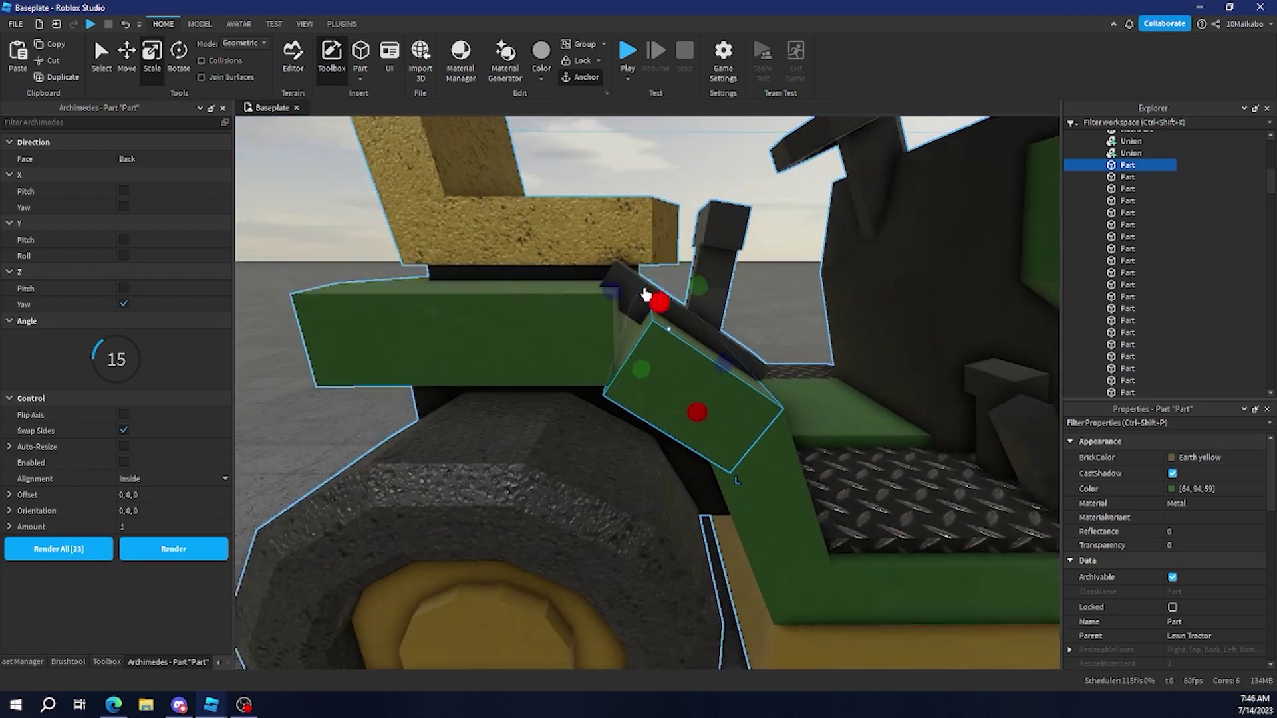
Join the slanted fender part to the horizontal green fender using ResizeAlign with the Outer Touch method
{"action": "left_click", "coordinate": [342, 23]}
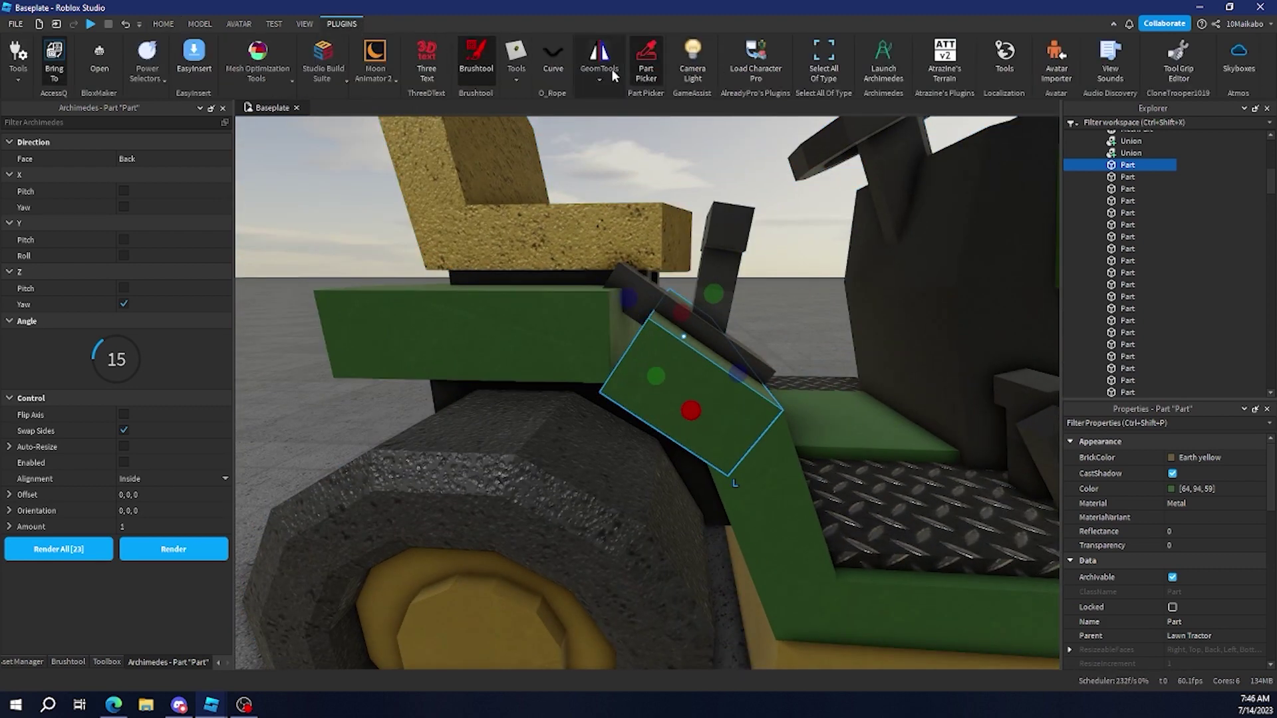
{"action": "left_click", "coordinate": [629, 133]}
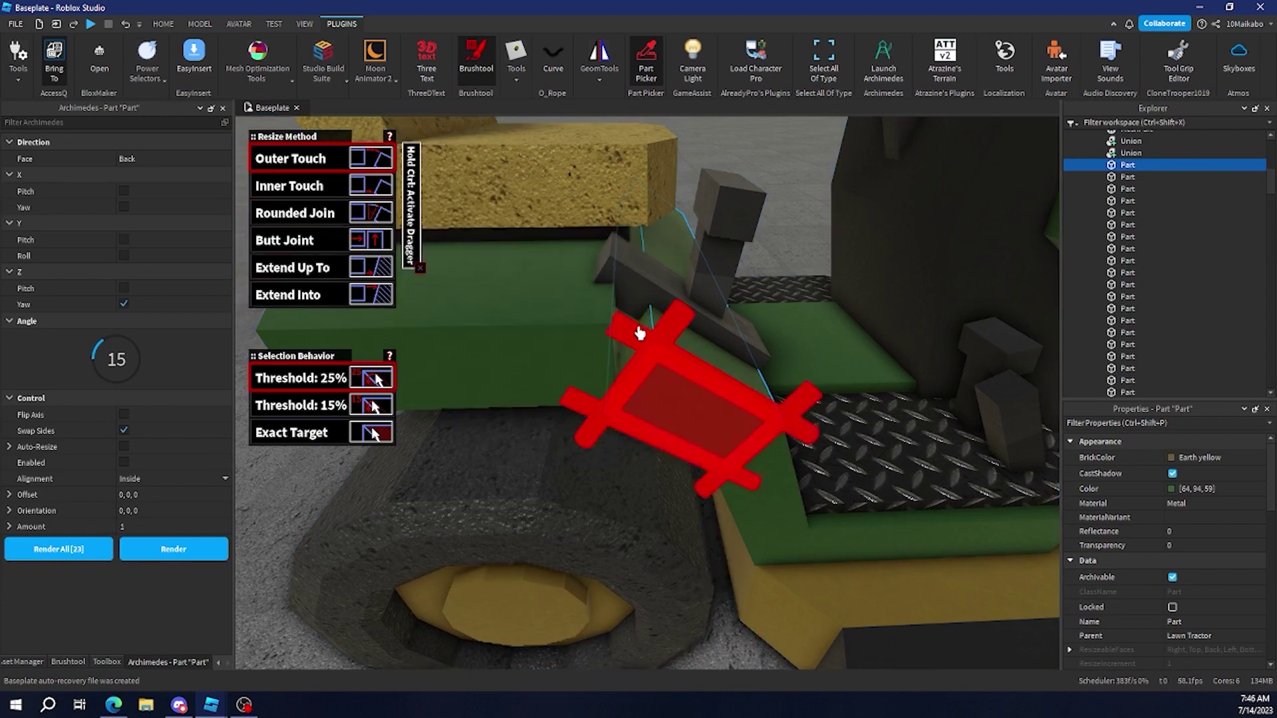
{"action": "left_click", "coordinate": [632, 333]}
{"action": "right_click_drag", "start_coordinate": [589, 330], "coordinate": [583, 321]}
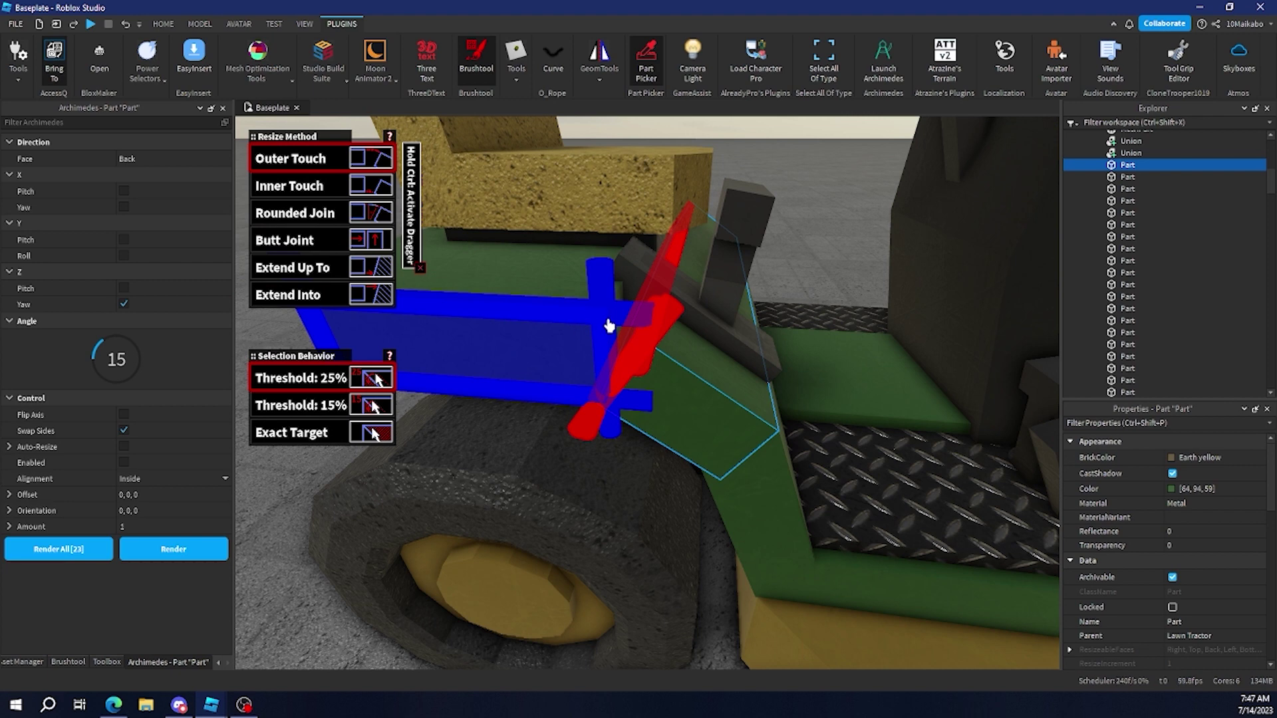
{"action": "left_click", "coordinate": [613, 300]}
{"action": "scroll", "coordinate": [878, 282], "scroll_direction": "down", "scroll_amount": 6}
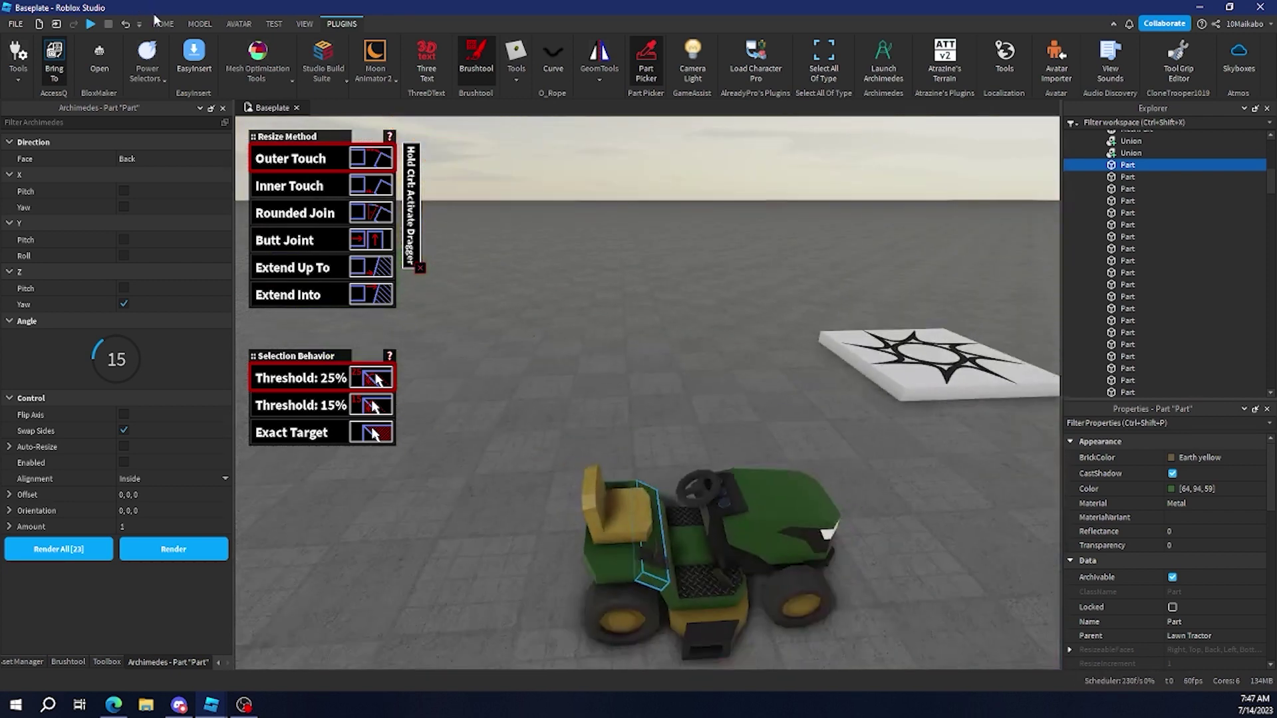
Duplicate the last segment of the concrete road and place the copy beyond the road's end at a slight angle
{"action": "left_click", "coordinate": [160, 24]}
{"action": "left_click", "coordinate": [152, 56]}
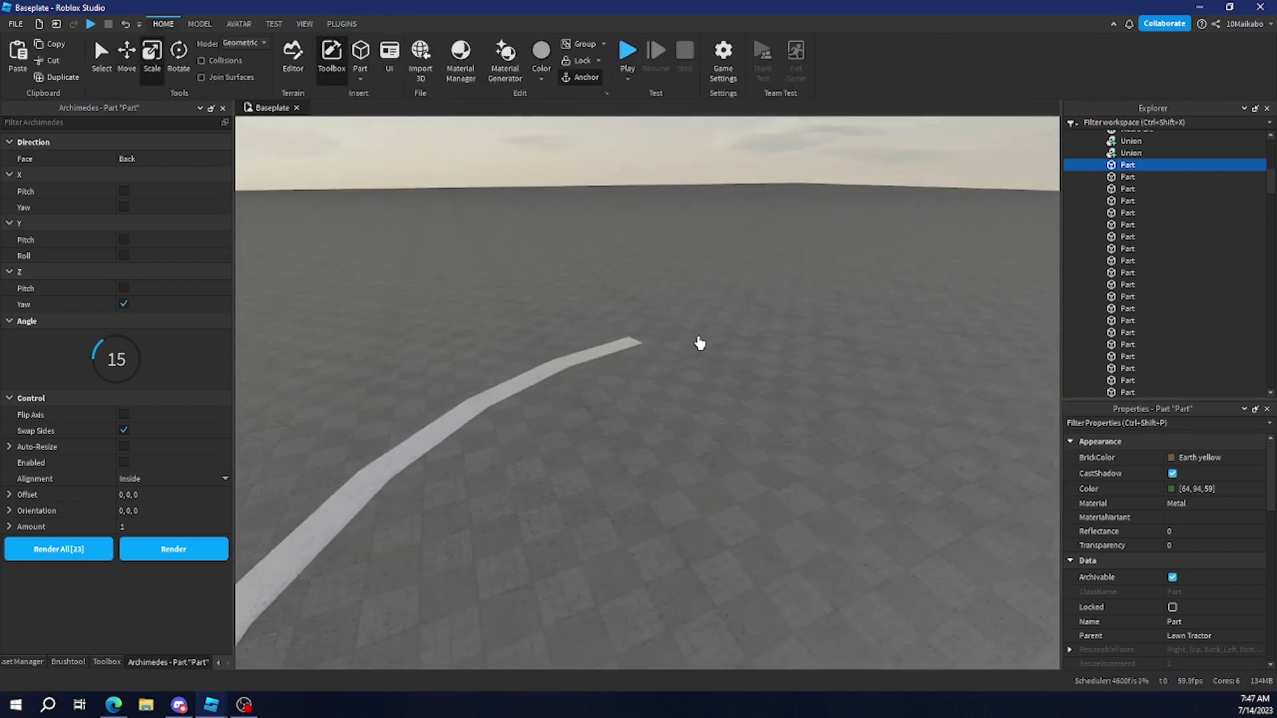
{"action": "right_click_drag", "start_coordinate": [699, 343], "coordinate": [698, 345]}
{"action": "key", "text": "w"}
{"action": "left_click", "coordinate": [433, 333]}
{"action": "left_click", "coordinate": [544, 368]}
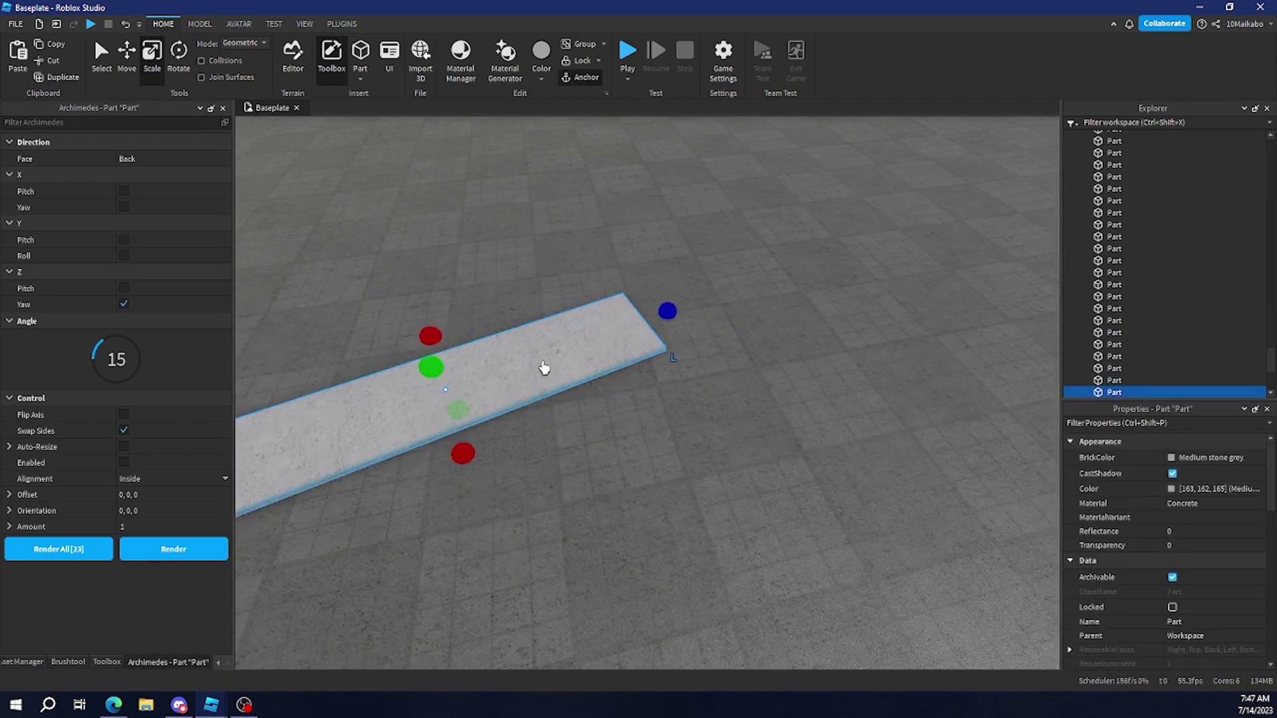
{"action": "key", "text": "ctrl+d"}
{"action": "key", "text": "r"}
{"action": "left_click_drag", "start_coordinate": [543, 368], "coordinate": [892, 326]}
{"action": "key", "text": "r"}
{"action": "right_click_drag", "start_coordinate": [892, 326], "coordinate": [892, 326]}
{"action": "key", "text": "w"}
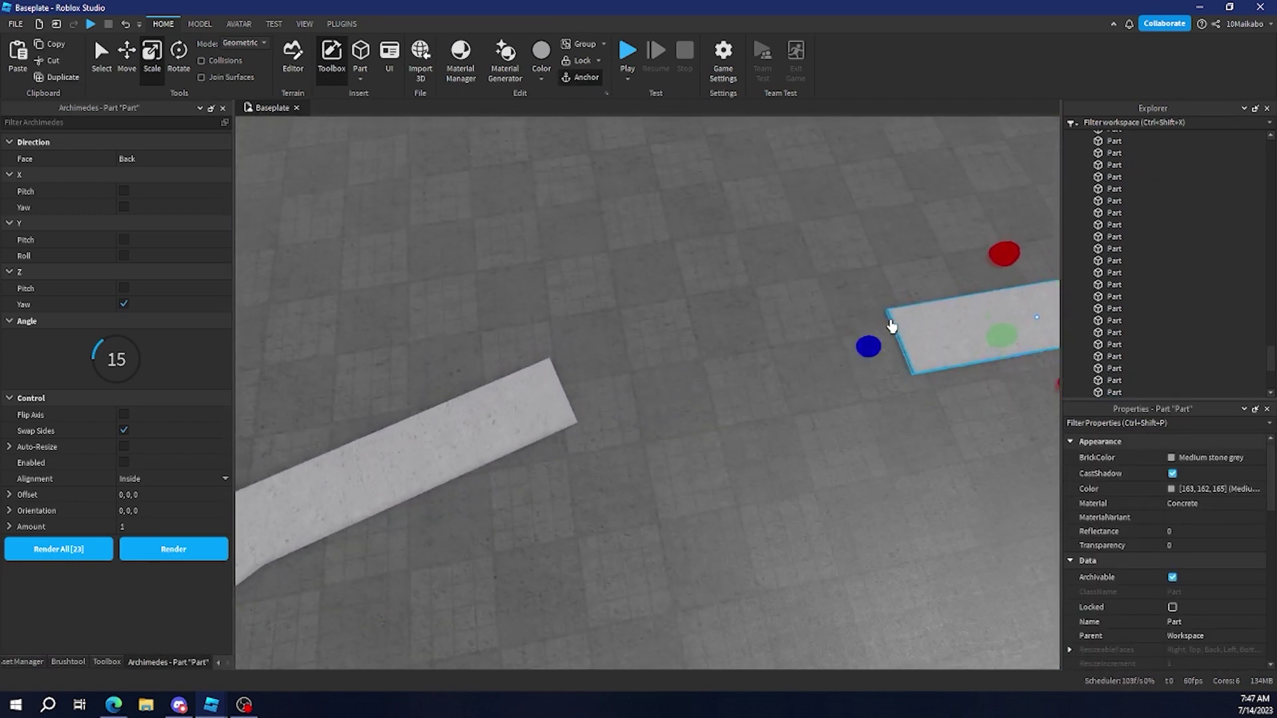
Adjust the facing ends of the copy and the original road segment by hand so their outer corners meet
{"action": "scroll", "coordinate": [648, 417], "scroll_direction": "up", "scroll_amount": 5}
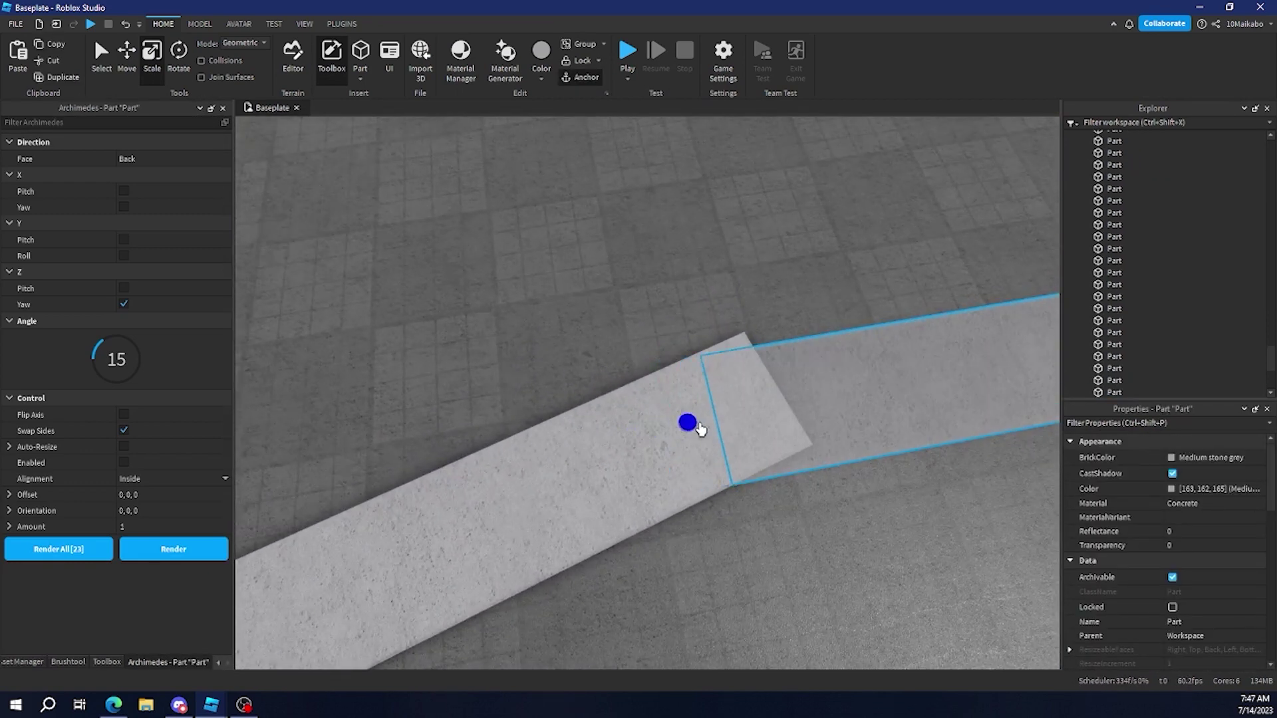
{"action": "left_click_drag", "start_coordinate": [700, 428], "coordinate": [687, 430]}
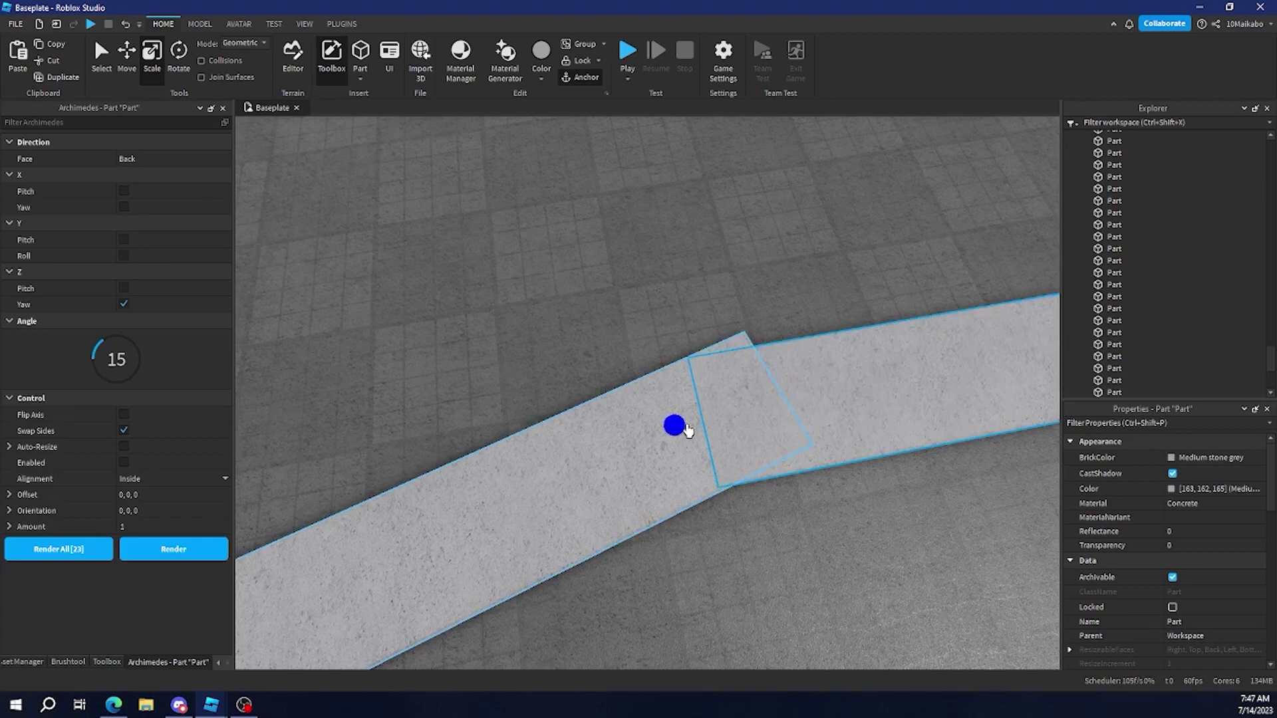
{"action": "right_click_drag", "start_coordinate": [687, 430], "coordinate": [653, 391]}
{"action": "key", "text": "w"}
{"action": "left_click", "coordinate": [648, 402]}
{"action": "left_click_drag", "start_coordinate": [841, 447], "coordinate": [696, 447]}
{"action": "left_click", "coordinate": [793, 298]}
{"action": "right_click_drag", "start_coordinate": [831, 247], "coordinate": [835, 238]}
{"action": "key", "text": "w"}
{"action": "scroll", "coordinate": [811, 193], "scroll_direction": "down", "scroll_amount": 8}
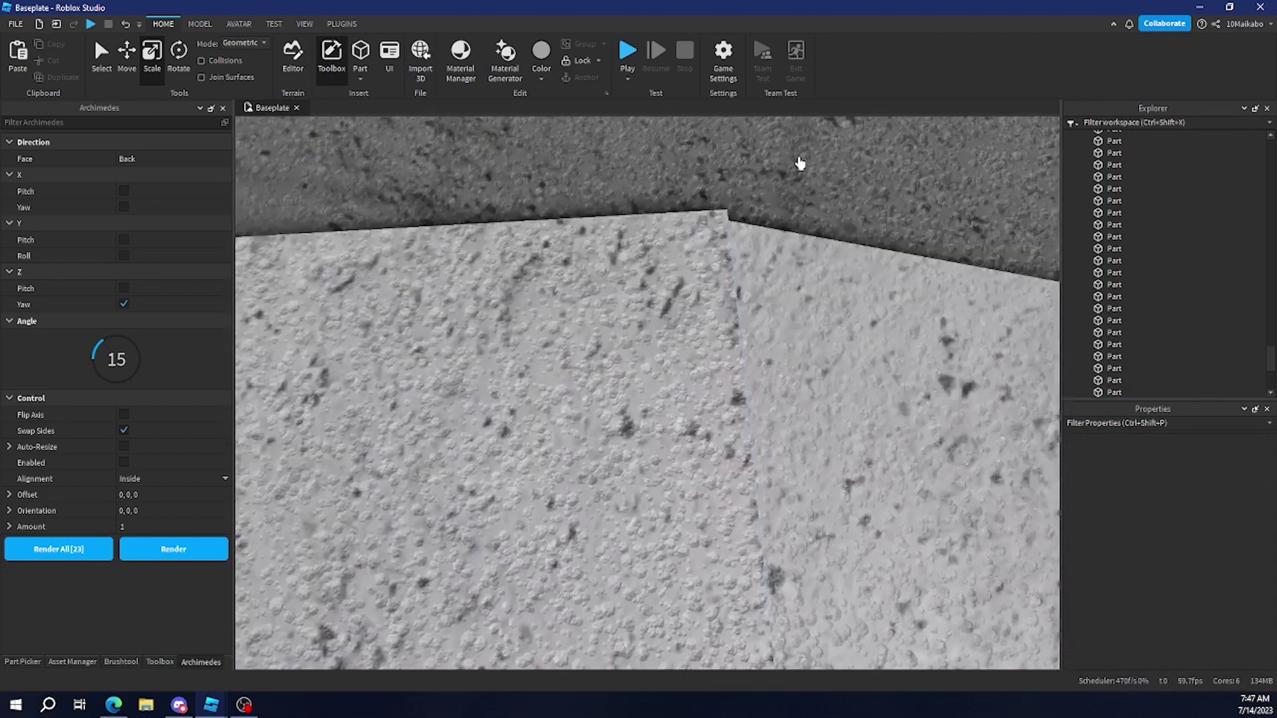
Pull back the facing ends of the two concrete road segments to open a wide gap between them
{"action": "left_click", "coordinate": [562, 459]}
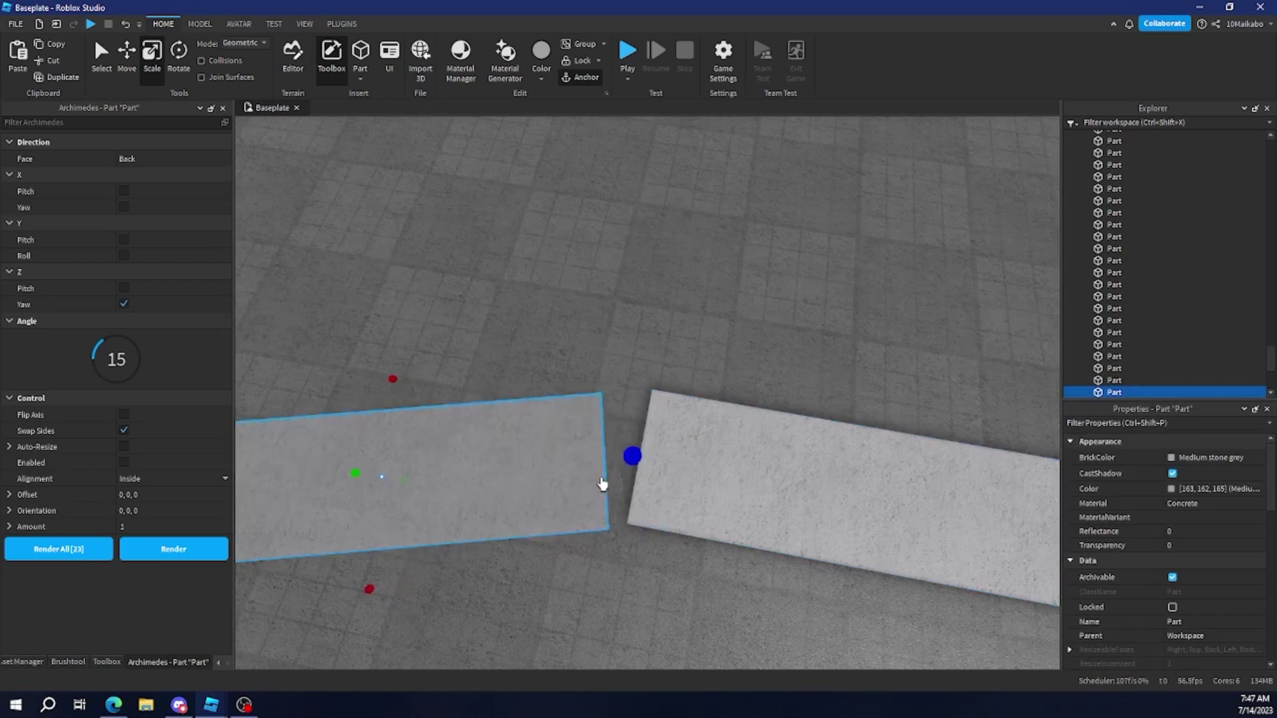
{"action": "left_click", "coordinate": [672, 465]}
{"action": "left_click_drag", "start_coordinate": [601, 485], "coordinate": [818, 495]}
{"action": "left_click", "coordinate": [711, 369]}
Try joining the facing ends of the two road segments with ResizeAlign's Outer Touch method, and undo the join
{"action": "left_click", "coordinate": [338, 24]}
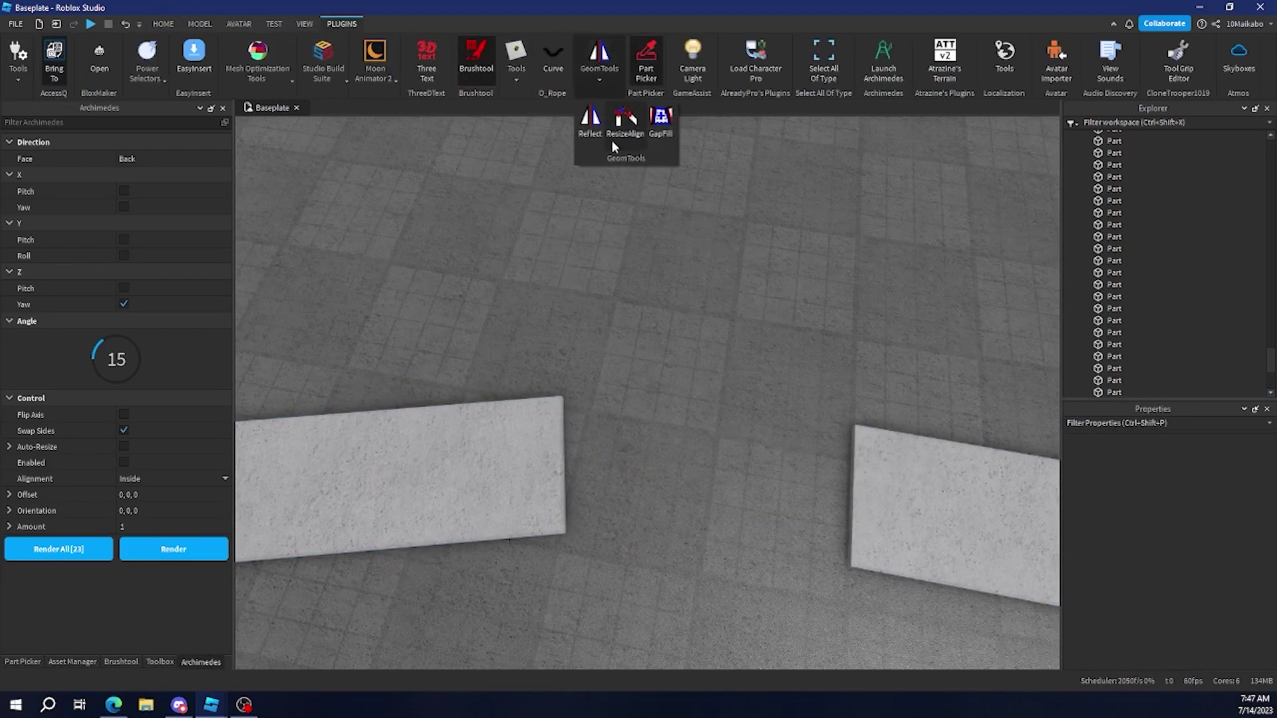
{"action": "left_click", "coordinate": [624, 123]}
{"action": "left_click", "coordinate": [871, 492]}
{"action": "scroll", "coordinate": [866, 410], "scroll_direction": "up", "scroll_amount": 5}
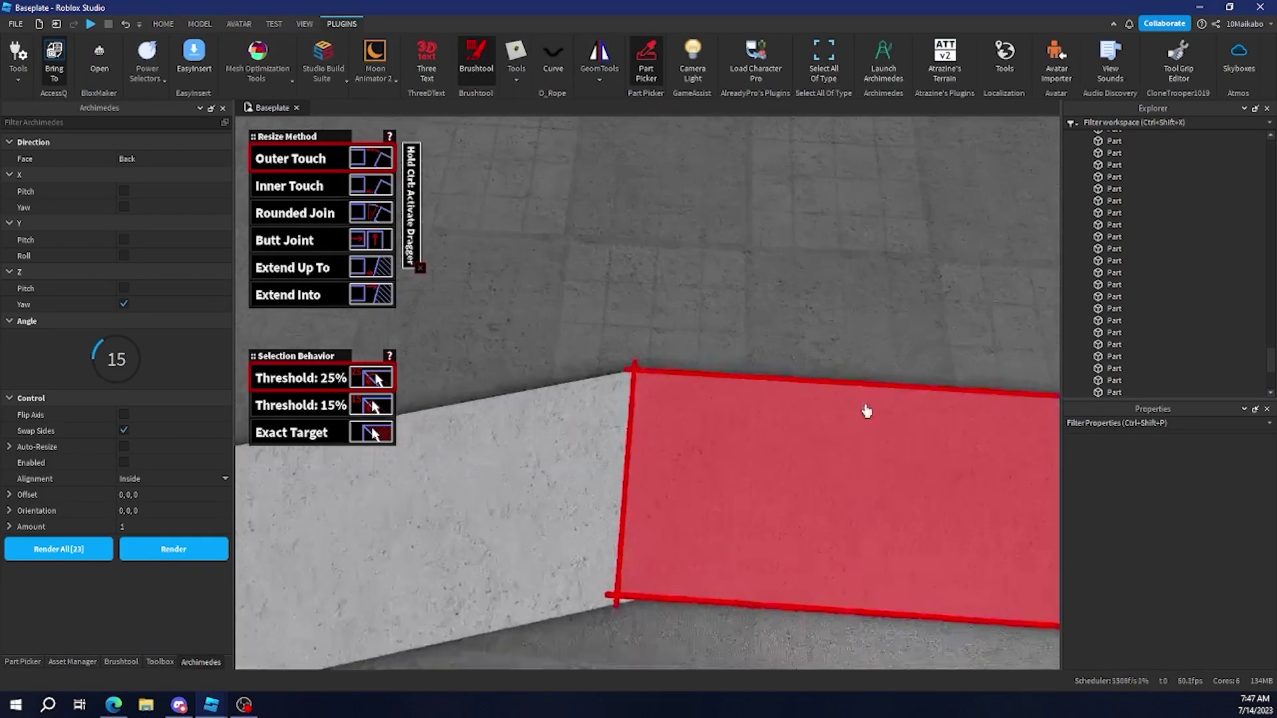
{"action": "right_click_drag", "start_coordinate": [635, 193], "coordinate": [637, 193]}
{"action": "scroll", "coordinate": [637, 192], "scroll_direction": "down", "scroll_amount": 6}
{"action": "key", "text": "ctrl+z"}
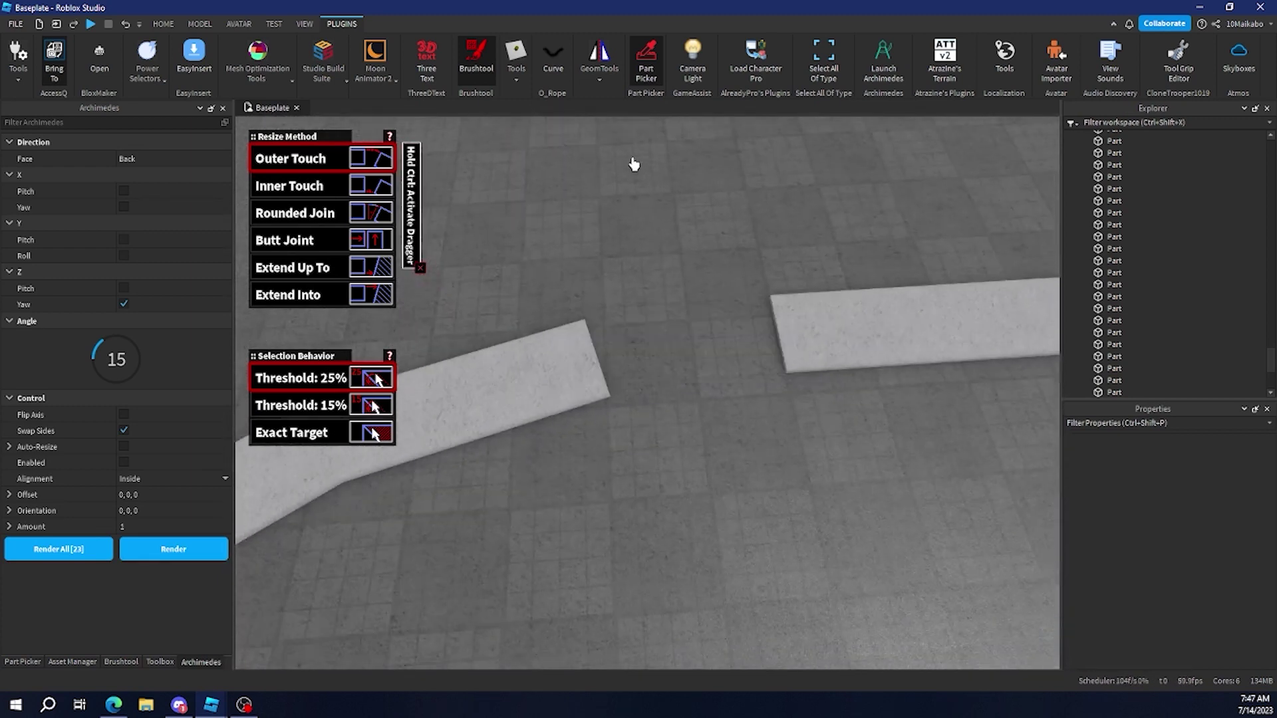
Bridge the gap between the two road segments with GapFill, using the Negative force direction and Plate thickness
{"action": "left_click", "coordinate": [662, 122]}
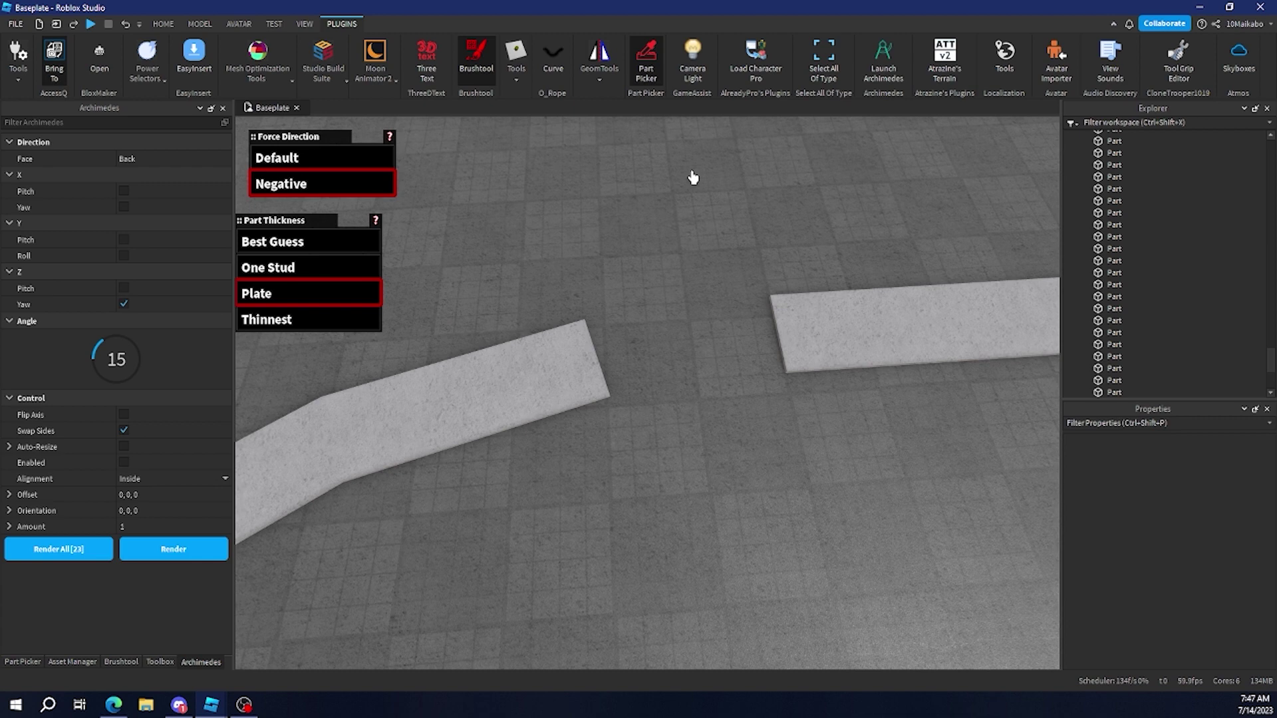
{"action": "scroll", "coordinate": [692, 269], "scroll_direction": "up", "scroll_amount": 3}
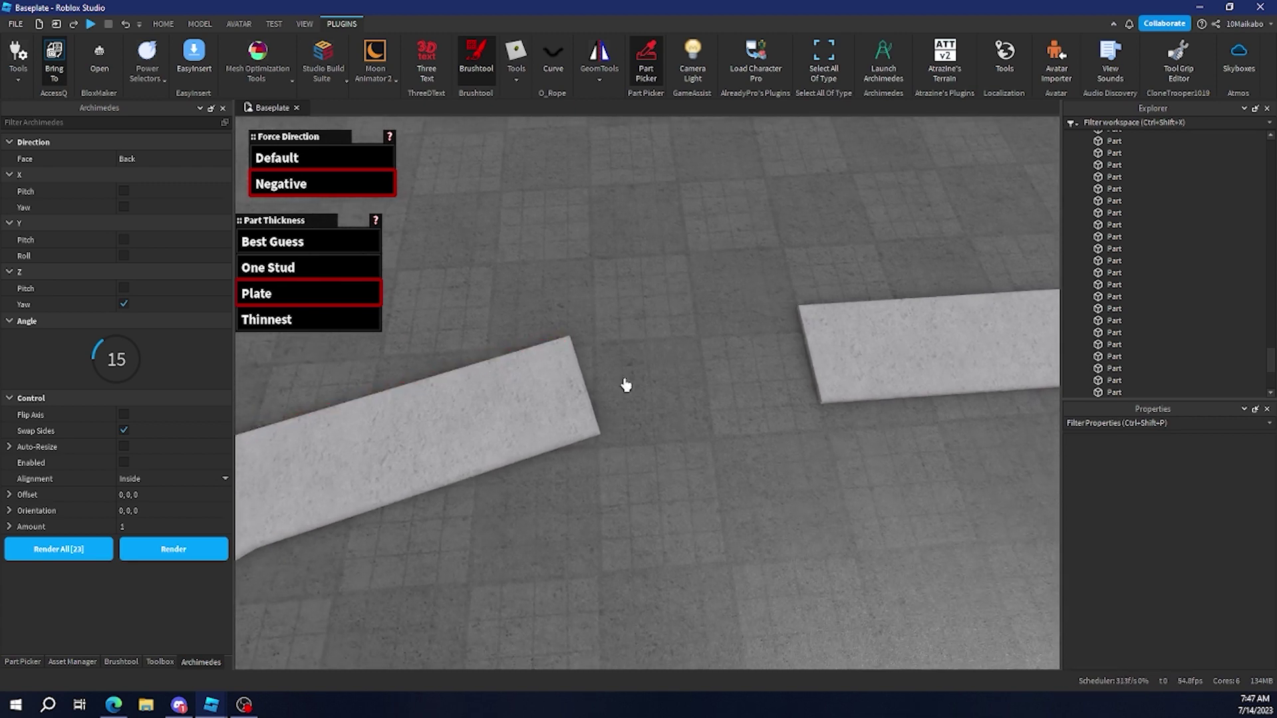
{"action": "right_click_drag", "start_coordinate": [623, 384], "coordinate": [618, 387]}
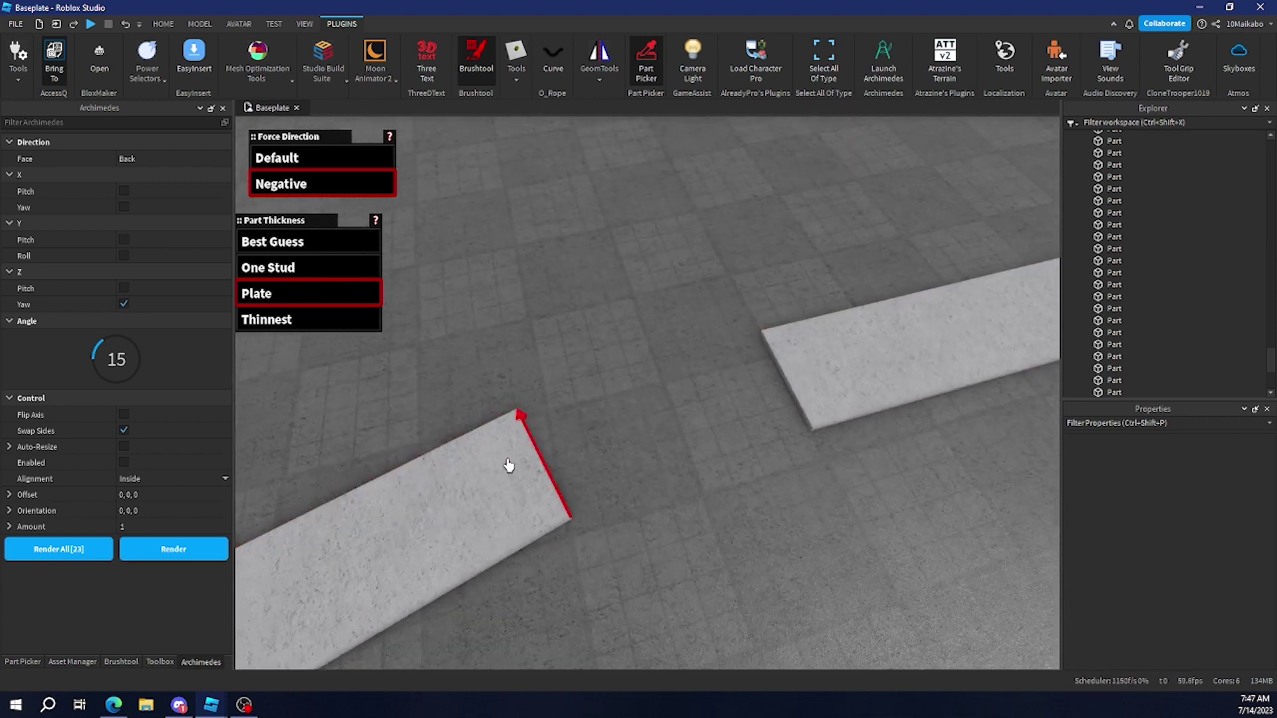
{"action": "left_click", "coordinate": [832, 376]}
{"action": "right_click_drag", "start_coordinate": [834, 374], "coordinate": [835, 373]}
Raise the four GapFill wedges above the road to inspect their shape, and delete them
{"action": "left_click", "coordinate": [163, 24]}
{"action": "left_click", "coordinate": [127, 58]}
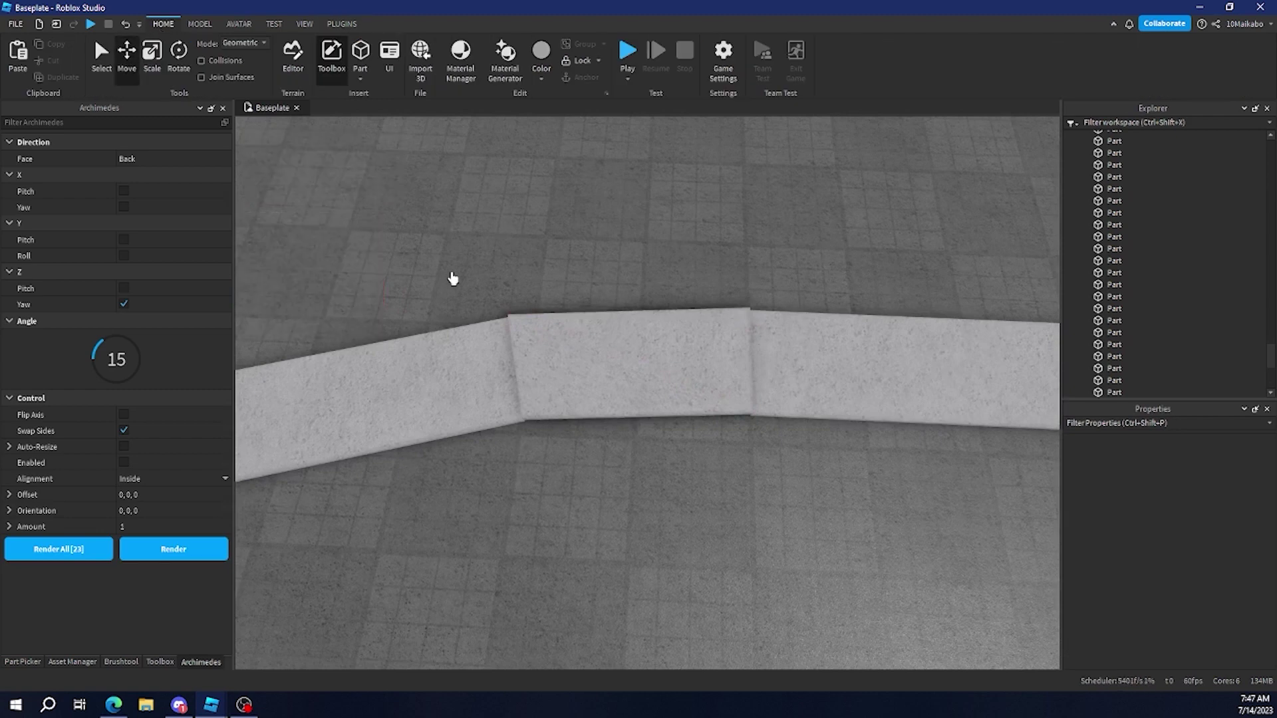
{"action": "left_click_drag", "start_coordinate": [415, 254], "coordinate": [826, 458]}
{"action": "right_click_drag", "start_coordinate": [826, 458], "coordinate": [827, 460]}
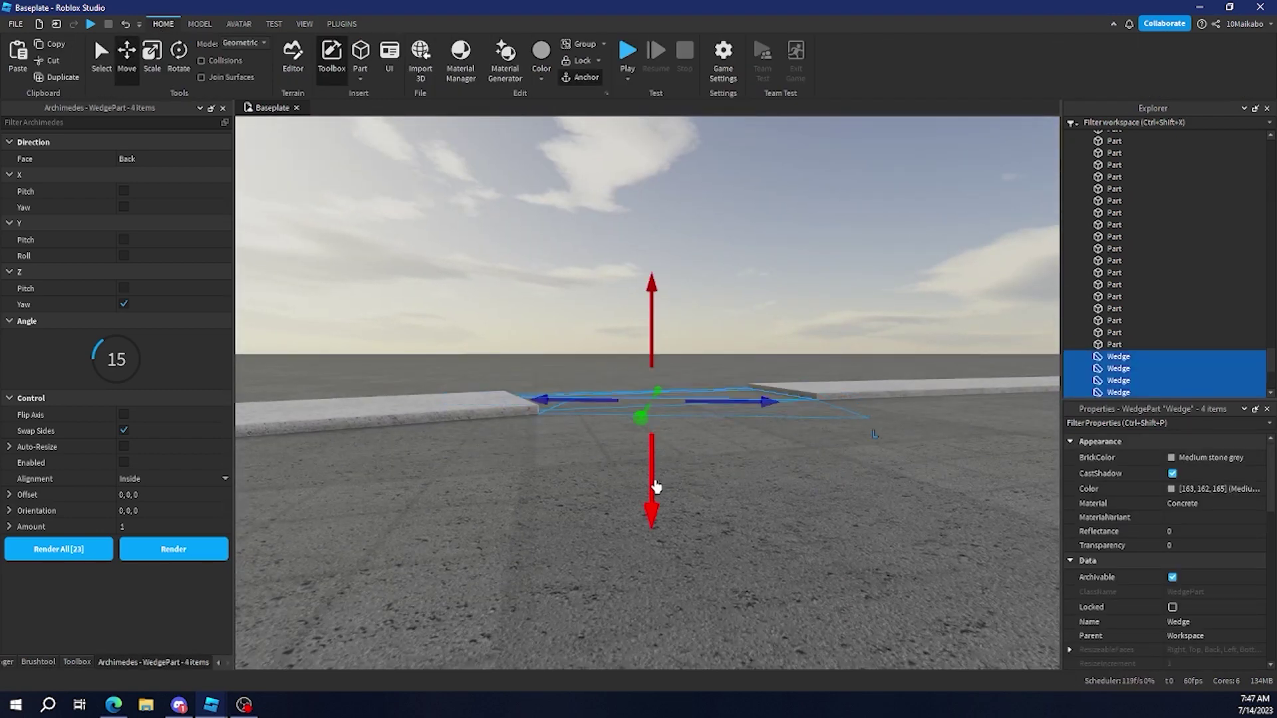
{"action": "left_click_drag", "start_coordinate": [658, 455], "coordinate": [658, 449]}
{"action": "right_click_drag", "start_coordinate": [658, 449], "coordinate": [658, 448]}
{"action": "key", "text": "s"}
{"action": "right_click_drag", "start_coordinate": [784, 290], "coordinate": [784, 287]}
{"action": "key", "text": "w"}
{"action": "right_click_drag", "start_coordinate": [765, 361], "coordinate": [766, 371]}
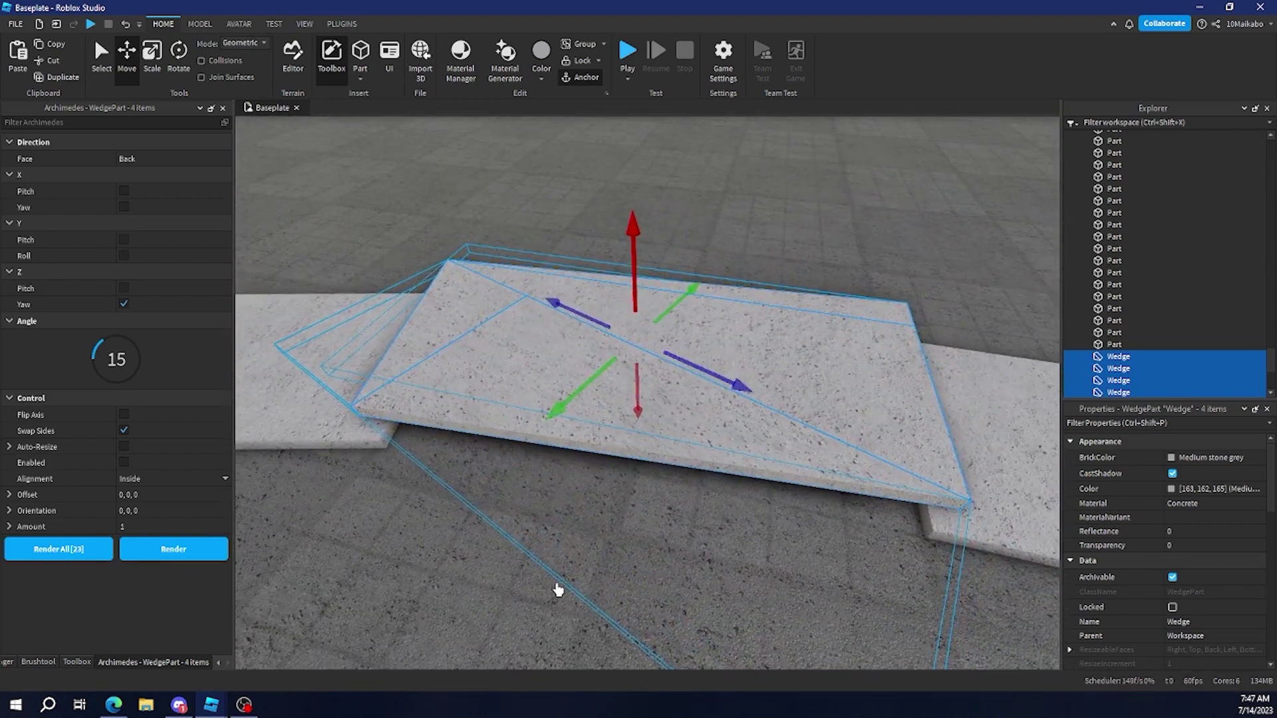
{"action": "right_click_drag", "start_coordinate": [677, 571], "coordinate": [543, 450]}
{"action": "key", "text": "Delete"}
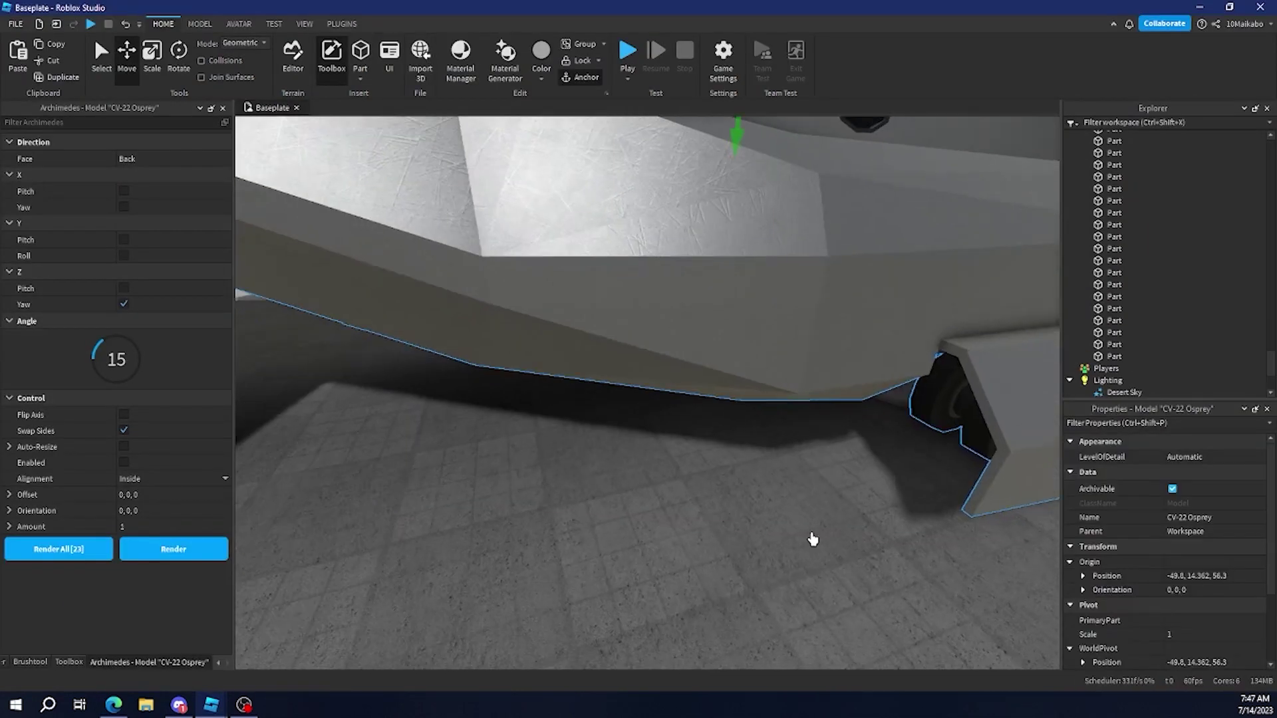
Delete the wedges forming one upper triangular panel of the CV-22 Osprey's nose to leave a hole
{"action": "key", "text": "f"}
{"action": "left_click", "coordinate": [825, 506]}
{"action": "key", "text": "w"}
{"action": "key", "text": "d"}
{"action": "right_click_drag", "start_coordinate": [843, 445], "coordinate": [782, 395]}
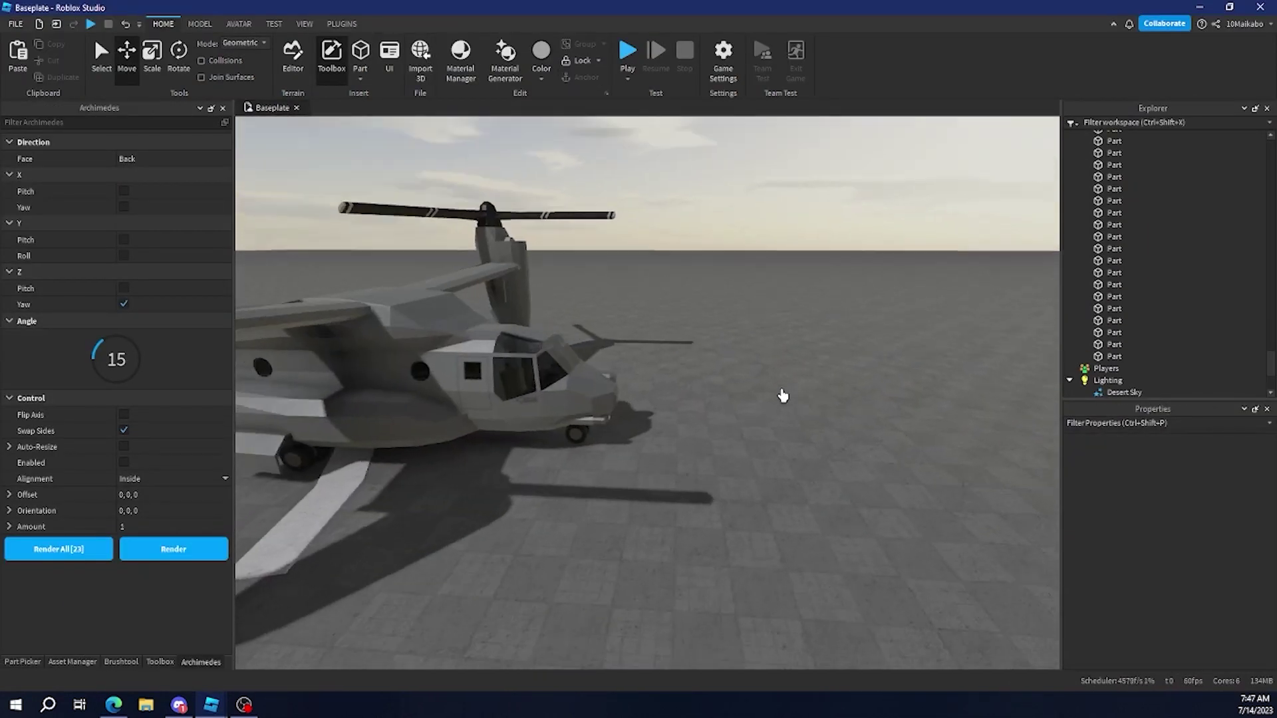
{"action": "scroll", "coordinate": [782, 396], "scroll_direction": "up", "scroll_amount": 10}
{"action": "left_click", "coordinate": [613, 388]}
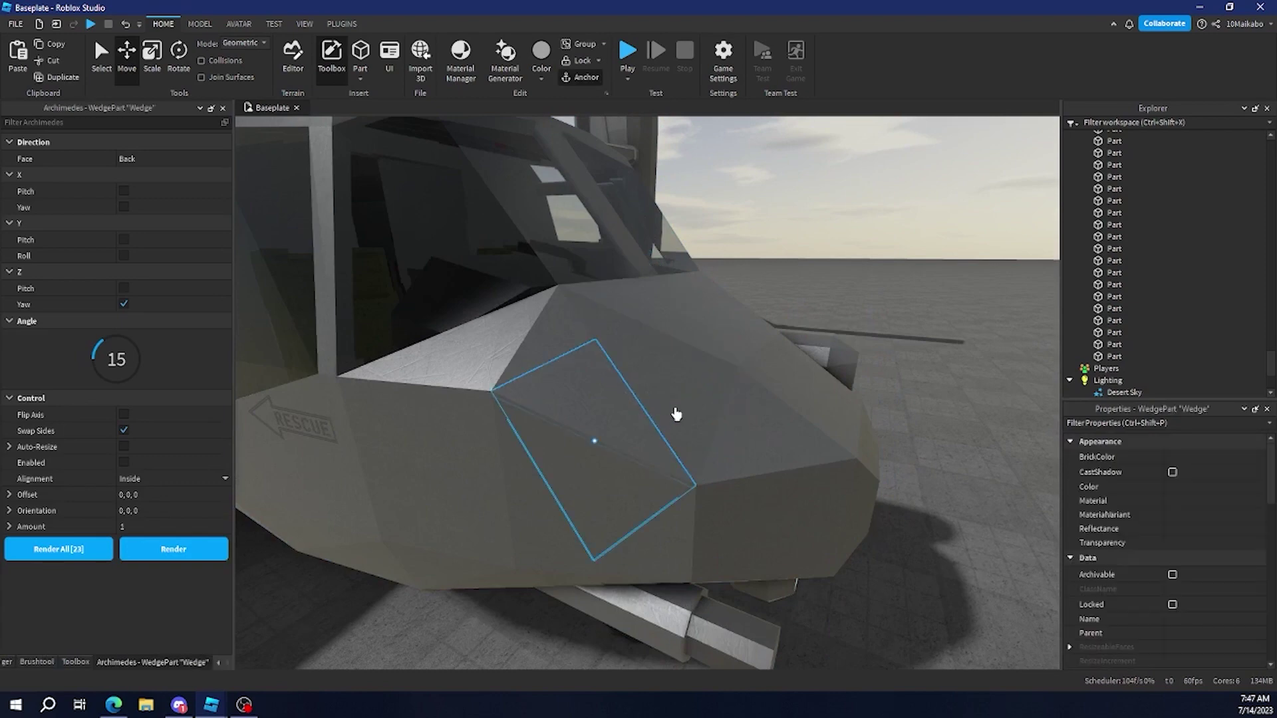
{"action": "key", "text": "w"}
{"action": "key", "text": "d"}
{"action": "right_click_drag", "start_coordinate": [676, 414], "coordinate": [752, 479]}
{"action": "left_click", "coordinate": [703, 468], "text": "alt"}
{"action": "left_click", "coordinate": [728, 473], "text": "ctrl+alt"}
{"action": "key", "text": "Delete"}
{"action": "right_click_drag", "start_coordinate": [641, 288], "coordinate": [533, 180]}
Fill the nose's triangular hole with GapFill using Negative direction and Plate thickness, and select the new wedges
{"action": "left_click", "coordinate": [343, 24]}
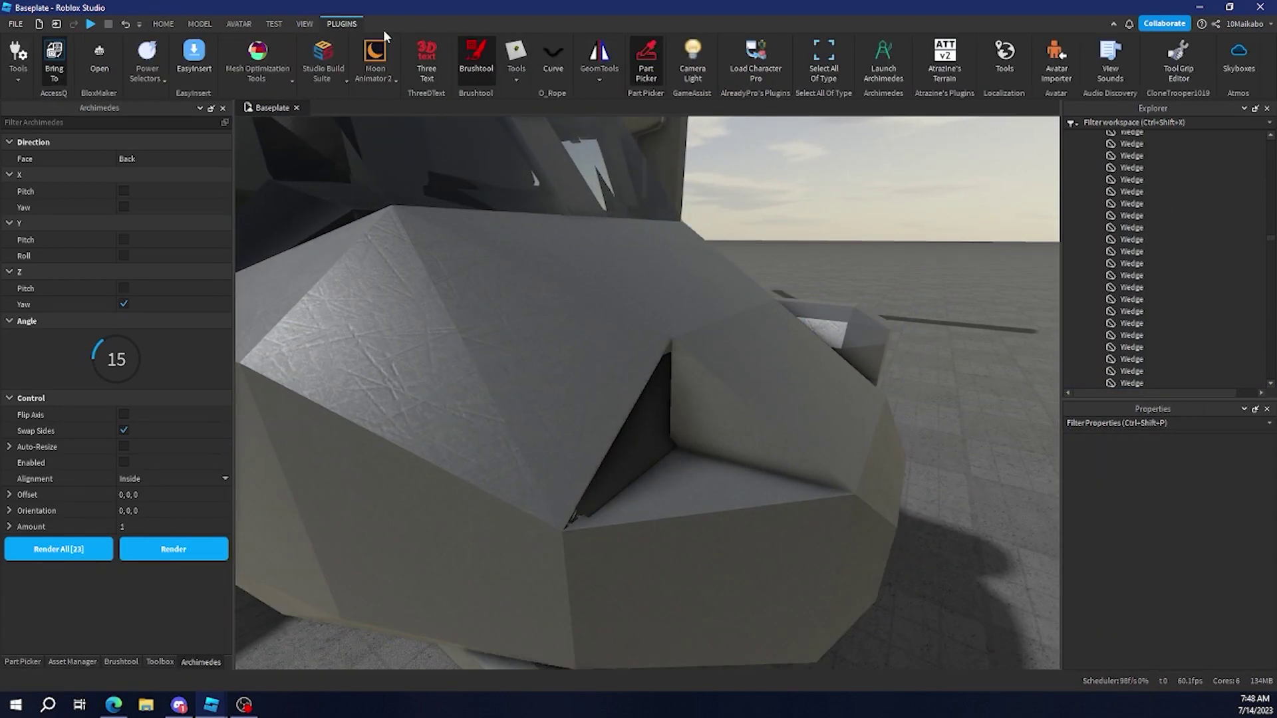
{"action": "left_click", "coordinate": [659, 119]}
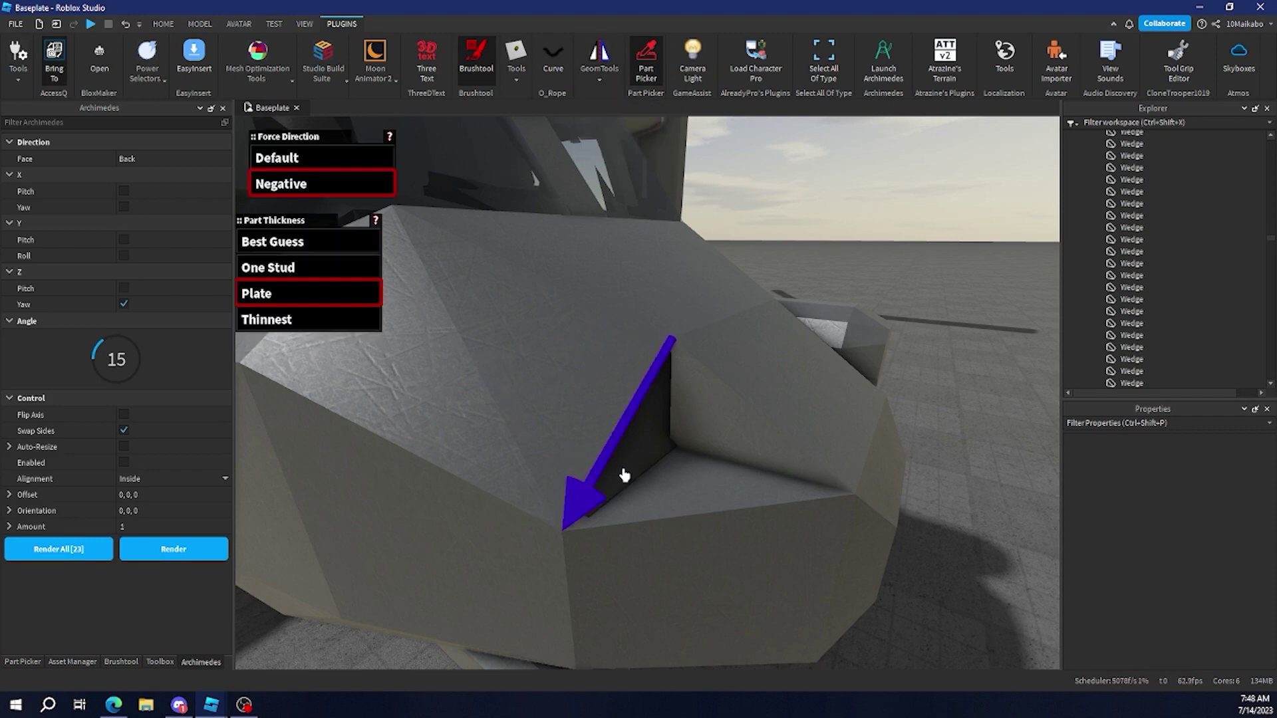
{"action": "key", "text": "d"}
{"action": "right_click_drag", "start_coordinate": [829, 544], "coordinate": [642, 406]}
{"action": "left_click", "coordinate": [163, 24]}
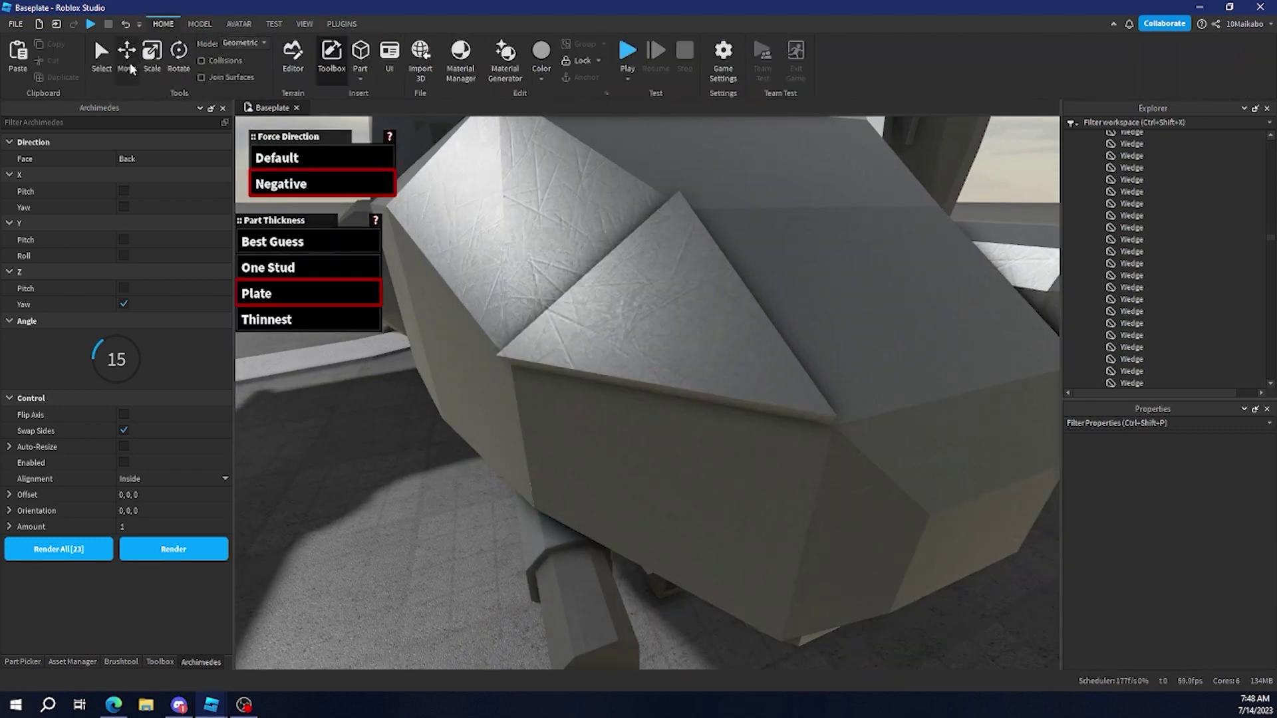
{"action": "left_click", "coordinate": [127, 63]}
{"action": "left_click", "coordinate": [688, 344], "text": "alt"}
{"action": "left_click", "coordinate": [647, 272], "text": "ctrl"}
{"action": "scroll", "coordinate": [732, 365], "scroll_direction": "down", "scroll_amount": 3}
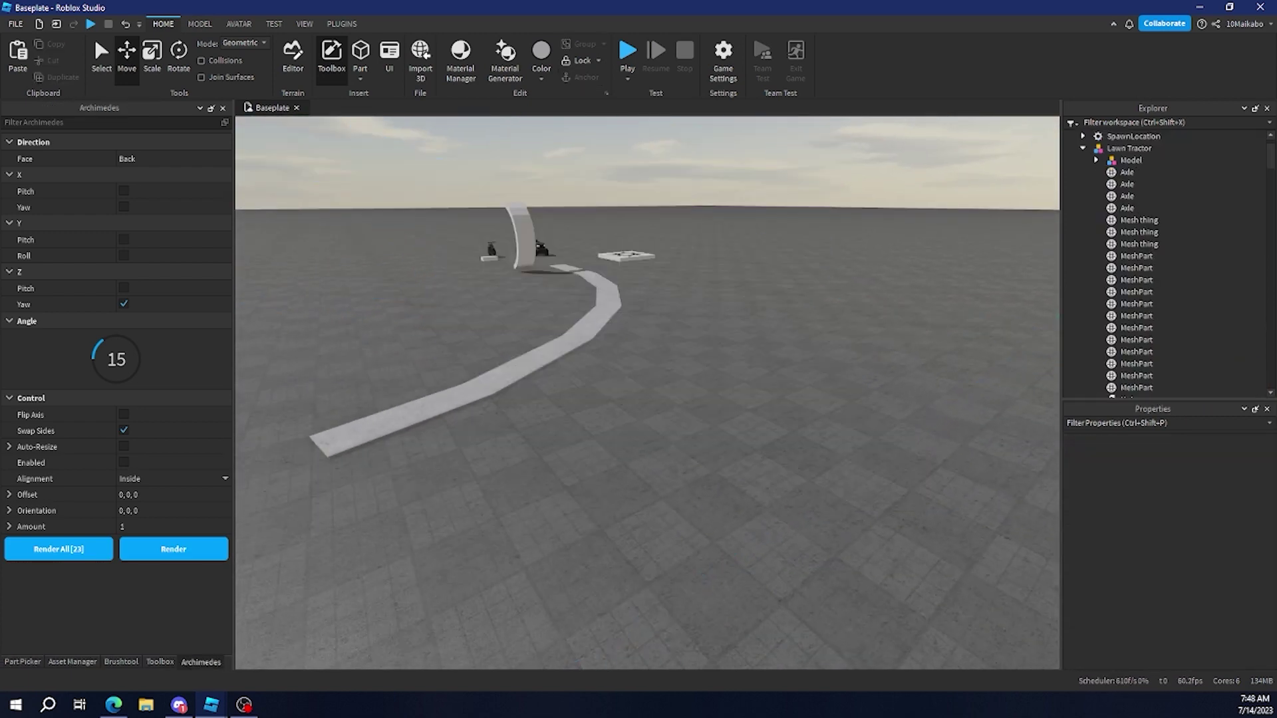
Paste the blue SUV model onto the open baseplate beside the road and ungroup it
{"action": "right_click_drag", "start_coordinate": [702, 480], "coordinate": [667, 465]}
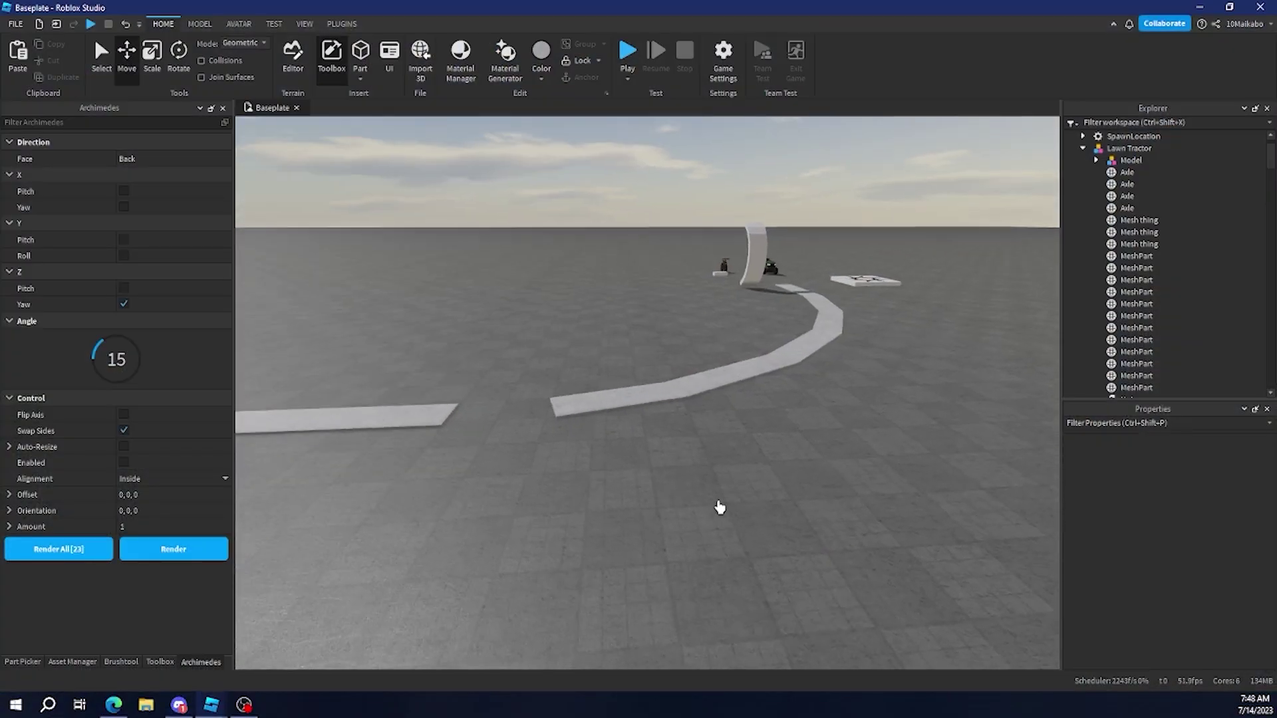
{"action": "key", "text": "ctrl+v"}
{"action": "scroll", "coordinate": [741, 512], "scroll_direction": "up", "scroll_amount": 3}
{"action": "left_click_drag", "start_coordinate": [751, 494], "coordinate": [533, 436]}
{"action": "key", "text": "f"}
{"action": "right_click_drag", "start_coordinate": [533, 436], "coordinate": [627, 447]}
{"action": "key", "text": "ctrl+u"}
{"action": "left_click", "coordinate": [616, 553]}
Delete the front and rear doors on the SUV's driver's side
{"action": "scroll", "coordinate": [633, 453], "scroll_direction": "up", "scroll_amount": 3}
{"action": "left_click", "coordinate": [628, 448]}
{"action": "key", "text": "Delete"}
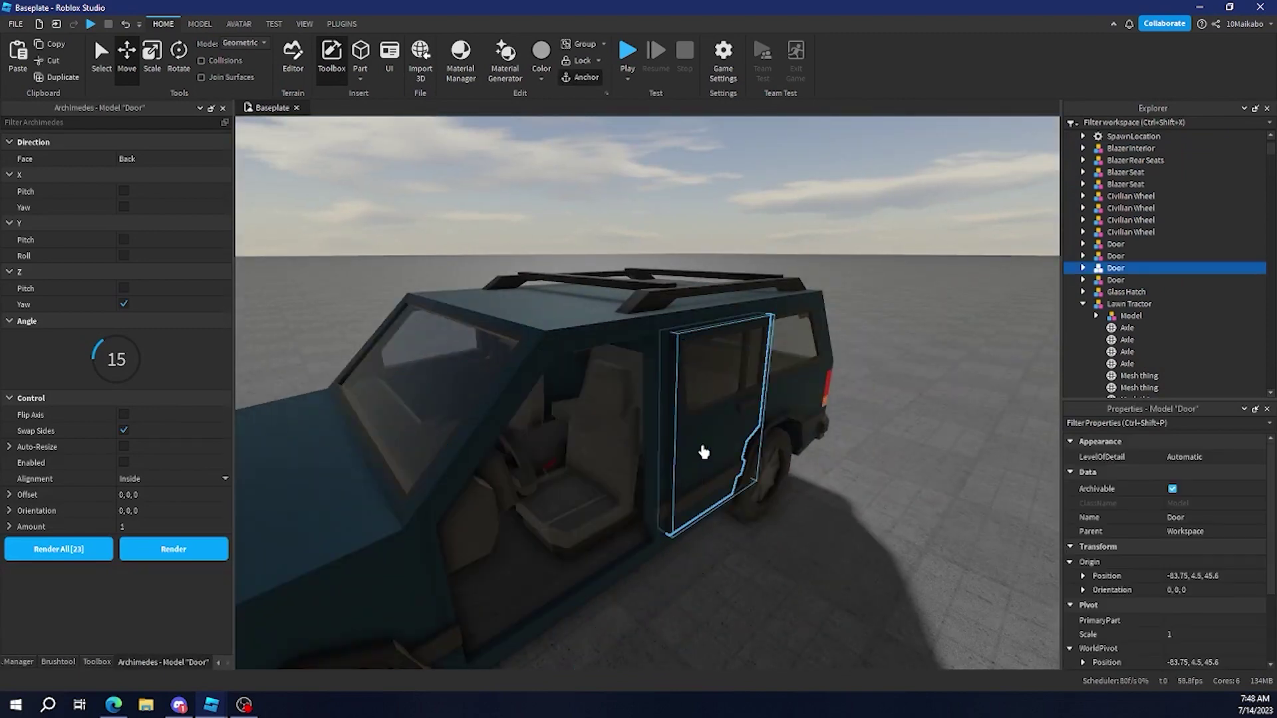
{"action": "key", "text": "Delete"}
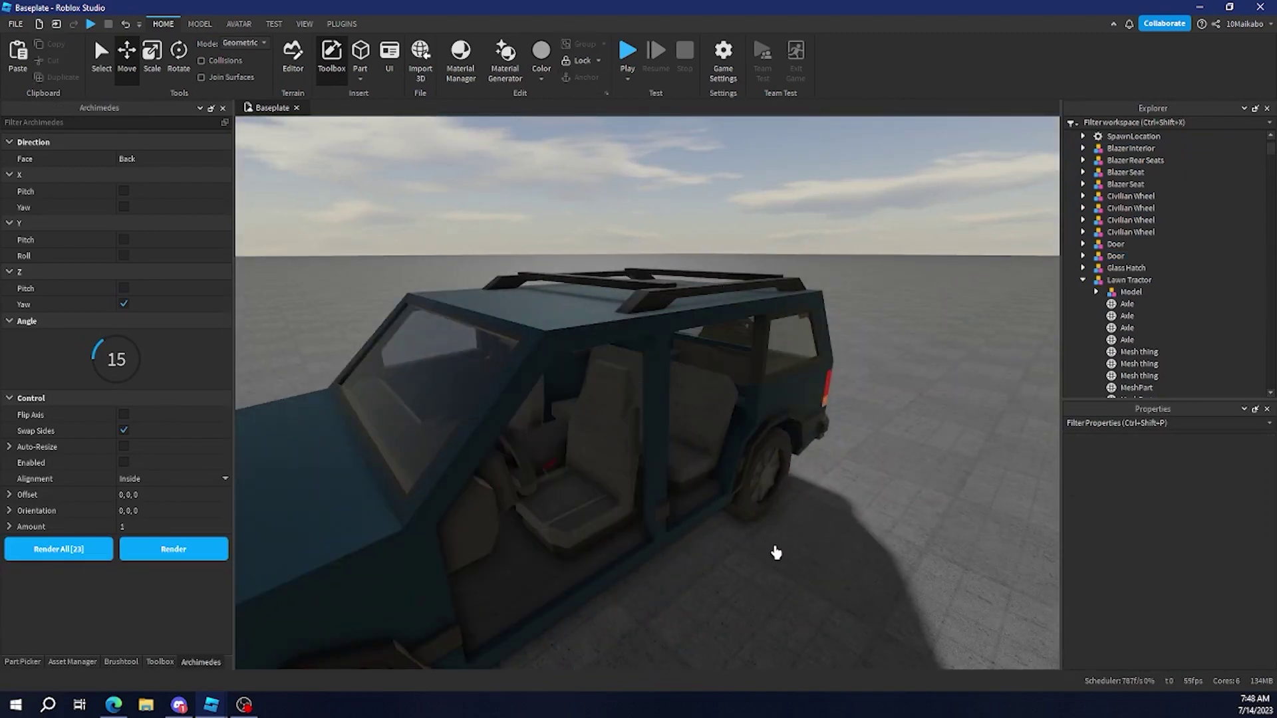
Move the passenger-side front door across the SUV and clear of its open driver's side
{"action": "scroll", "coordinate": [731, 538], "scroll_direction": "up", "scroll_amount": 3}
{"action": "right_click_drag", "start_coordinate": [851, 595], "coordinate": [851, 595]}
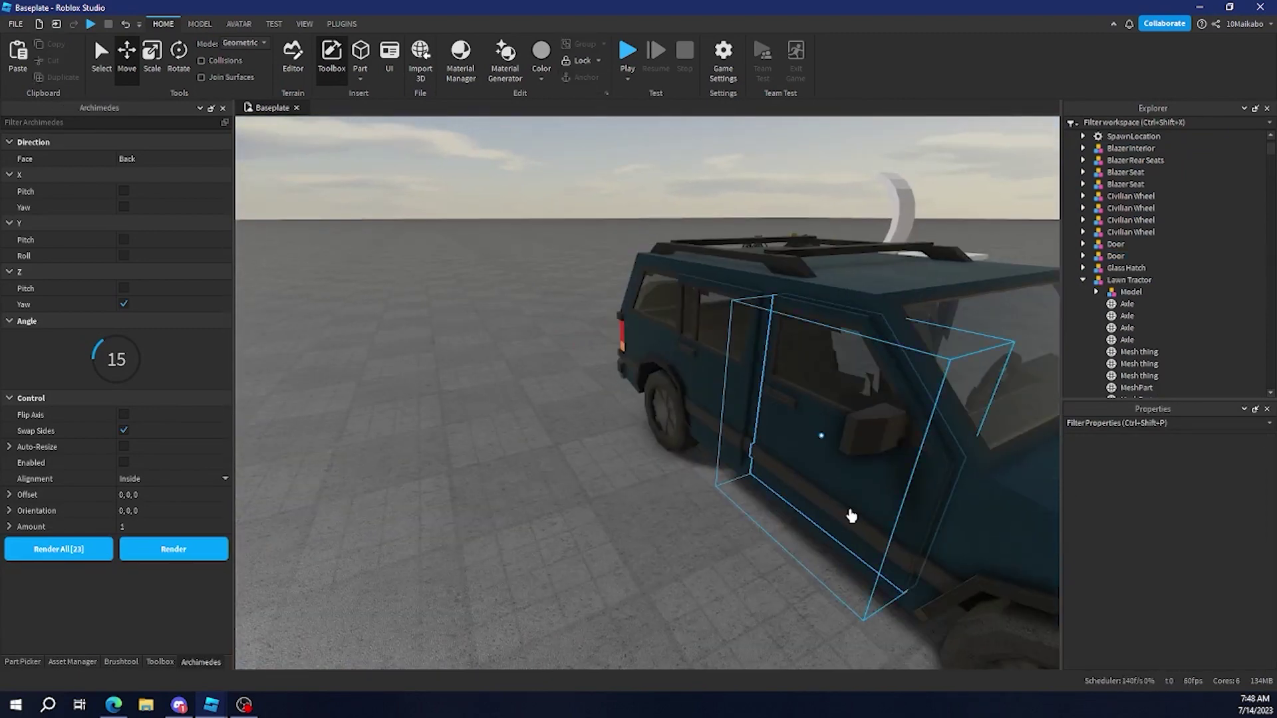
{"action": "left_click", "coordinate": [849, 516]}
{"action": "right_click_drag", "start_coordinate": [762, 487], "coordinate": [760, 487]}
{"action": "key", "text": "d"}
{"action": "left_click_drag", "start_coordinate": [591, 442], "coordinate": [812, 491]}
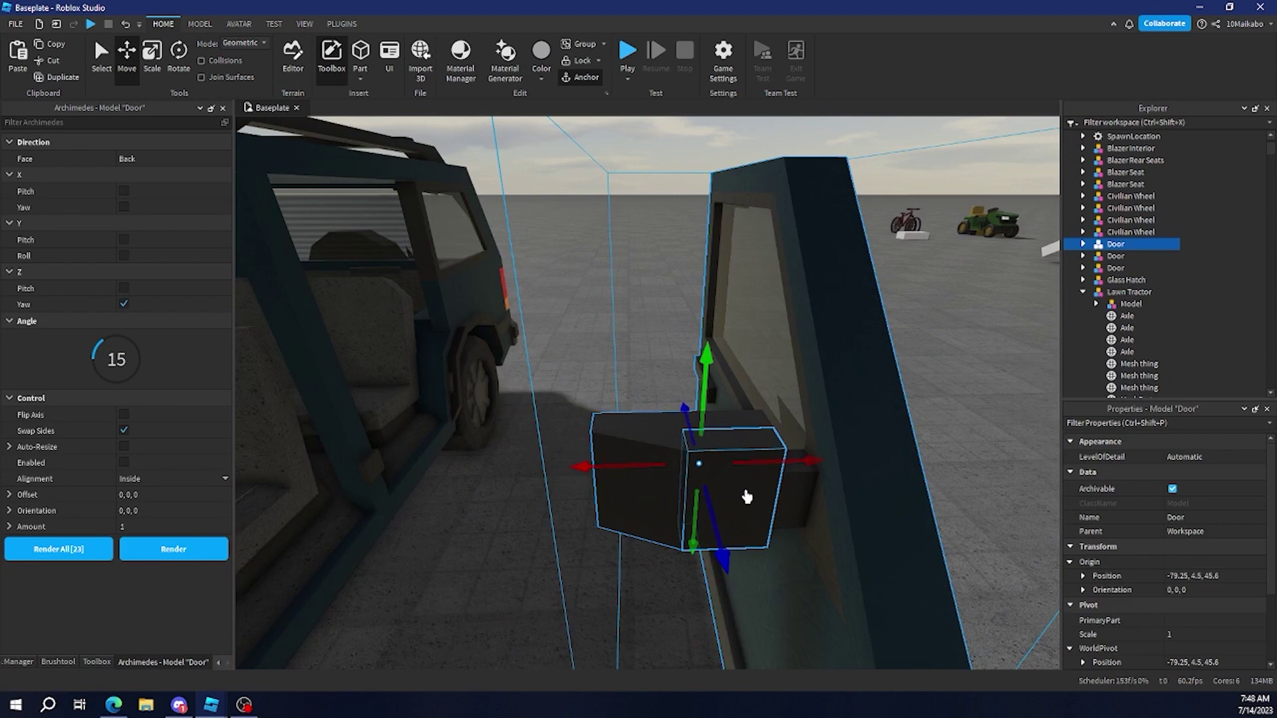
Select individual parts of the moved door's side view mirror to inspect how it is mounted
{"action": "left_click", "coordinate": [747, 496], "text": "alt"}
{"action": "left_click", "coordinate": [799, 500], "text": "alt"}
{"action": "right_click_drag", "start_coordinate": [798, 503], "coordinate": [789, 504]}
{"action": "key", "text": "d"}
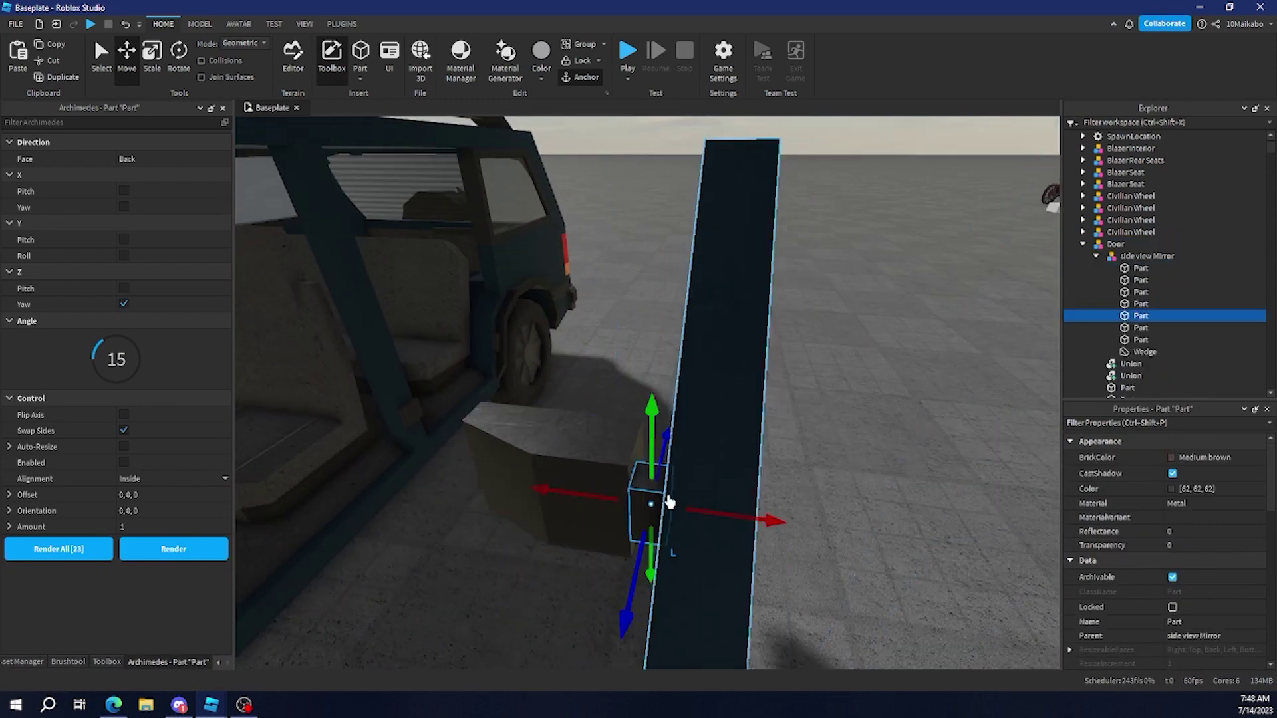
{"action": "key", "text": "d"}
{"action": "right_click_drag", "start_coordinate": [667, 501], "coordinate": [545, 367]}
Create a mirrored copy of the moved front door with GeomTools Reflect, using the door's flat side as the mirror plane
{"action": "left_click", "coordinate": [546, 525]}
{"action": "left_click", "coordinate": [342, 24]}
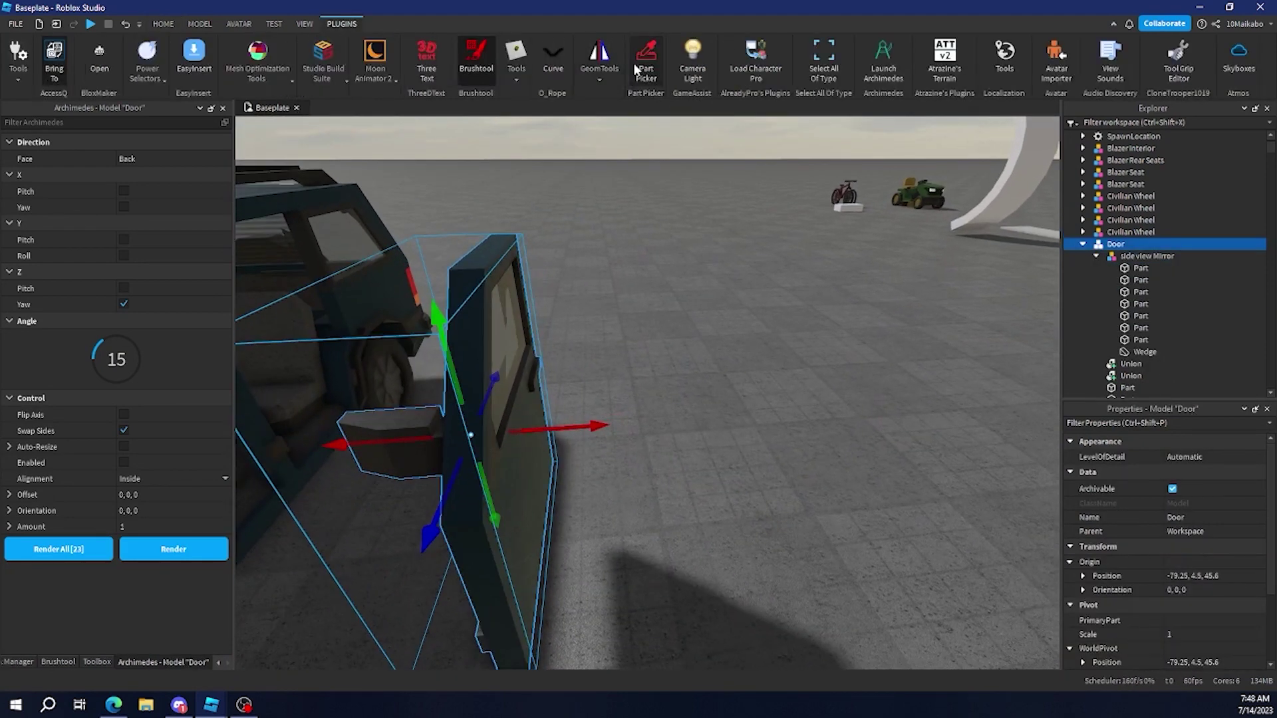
{"action": "left_click", "coordinate": [586, 136]}
{"action": "key", "text": "d"}
{"action": "right_click_drag", "start_coordinate": [823, 299], "coordinate": [826, 304]}
{"action": "left_click", "coordinate": [632, 396]}
{"action": "right_click_drag", "start_coordinate": [839, 462], "coordinate": [829, 462]}
{"action": "key", "text": "a"}
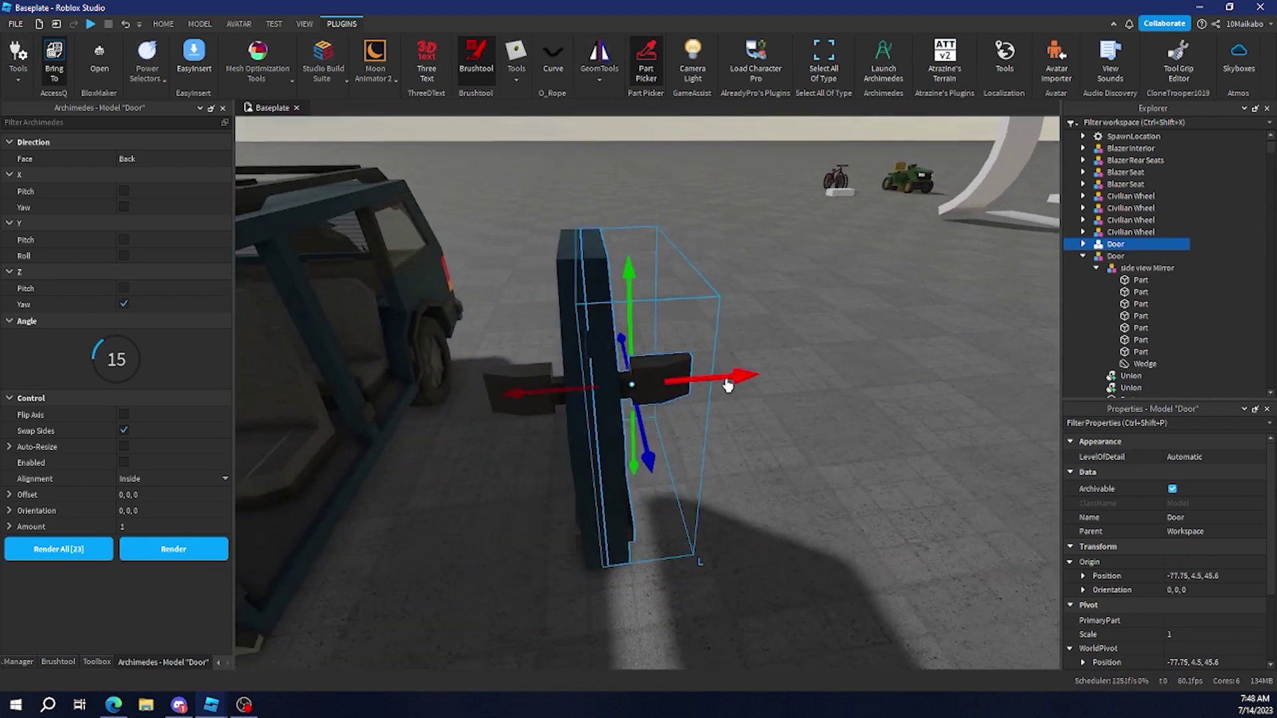
Move the mirrored door sideways into the SUV's empty driver's-side front door opening
{"action": "key", "text": "a"}
{"action": "left_click_drag", "start_coordinate": [728, 383], "coordinate": [687, 439]}
{"action": "left_click", "coordinate": [761, 513]}
{"action": "key", "text": "d"}
{"action": "right_click_drag", "start_coordinate": [760, 512], "coordinate": [759, 513]}
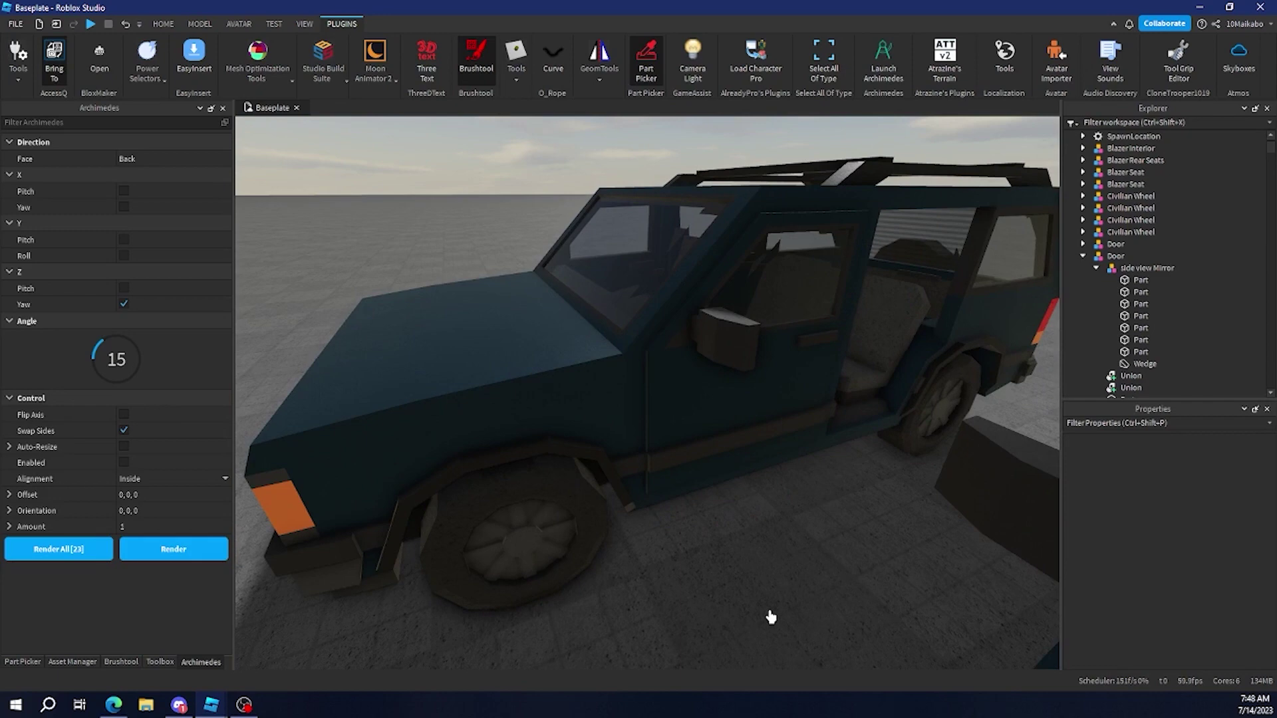
Box-select the SUV's parts together with the loose door beside it
{"action": "scroll", "coordinate": [771, 617], "scroll_direction": "down", "scroll_amount": 10}
{"action": "left_click_drag", "start_coordinate": [891, 599], "coordinate": [442, 263]}
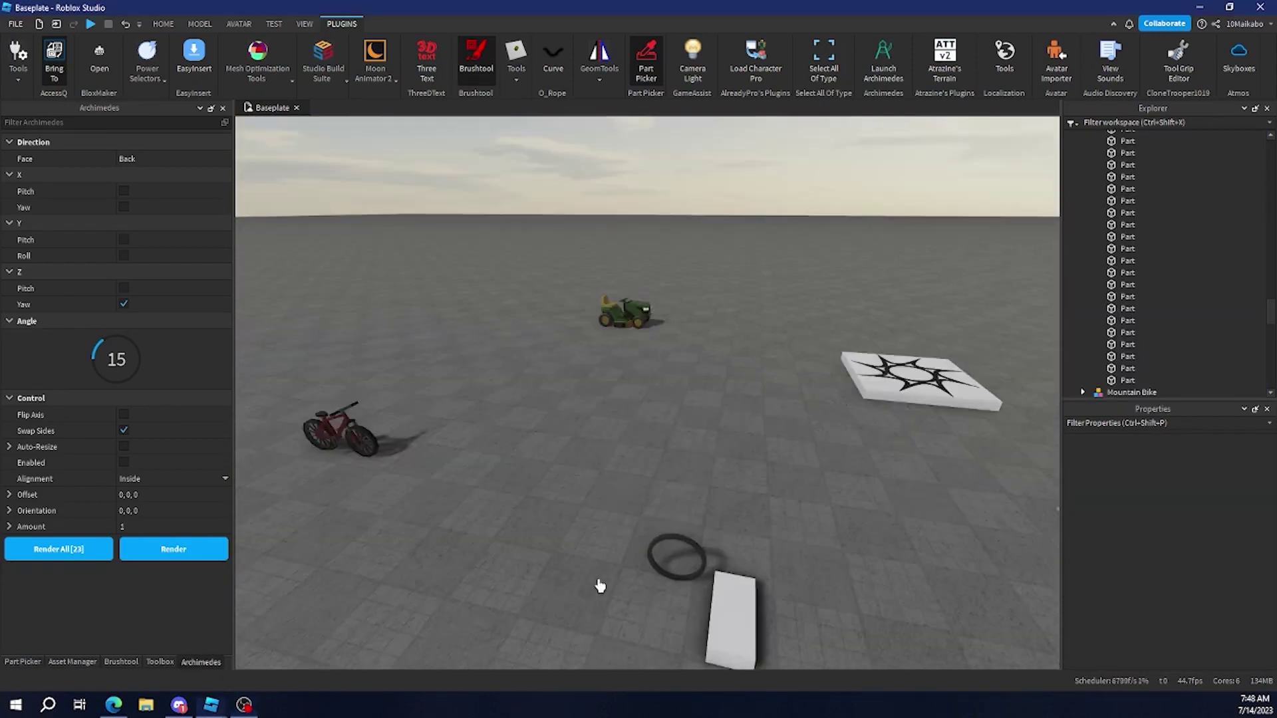
{"action": "right_click_drag", "start_coordinate": [599, 585], "coordinate": [601, 586]}
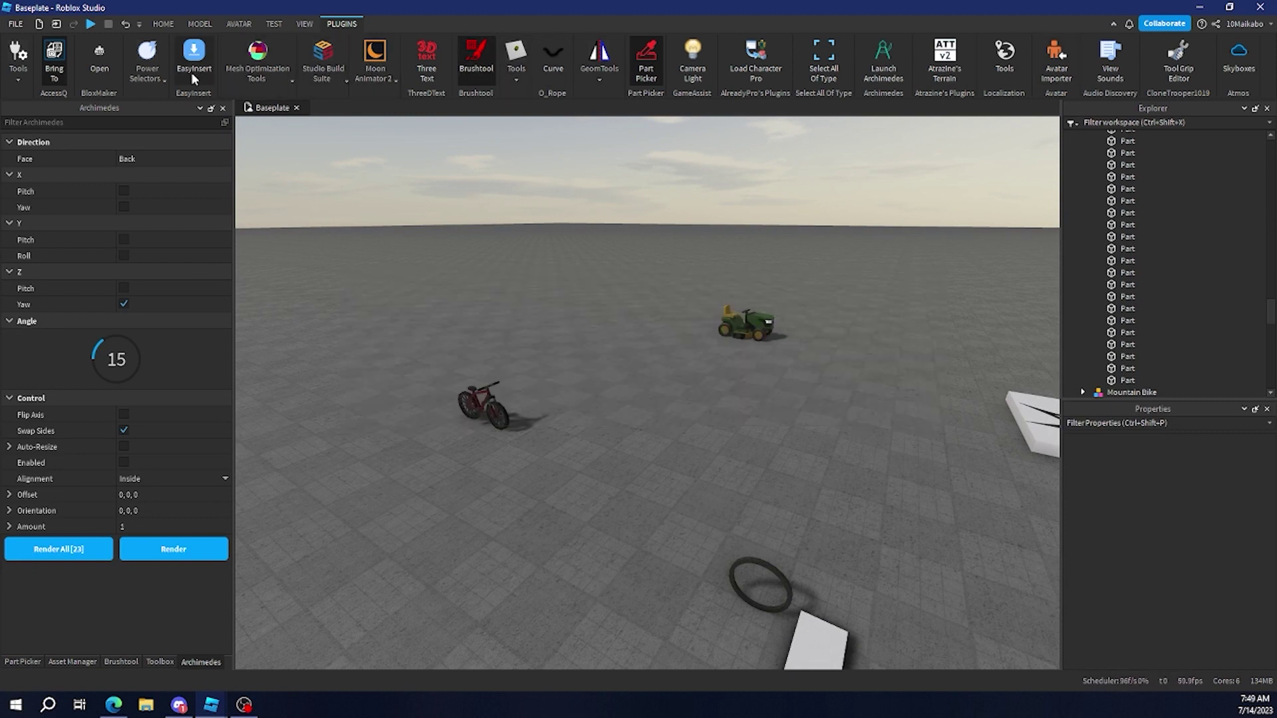
Open the Waypoint Jumper plugin and bring the white plate with the star pattern into view
{"action": "key", "text": "w"}
{"action": "right_click_drag", "start_coordinate": [463, 171], "coordinate": [487, 181]}
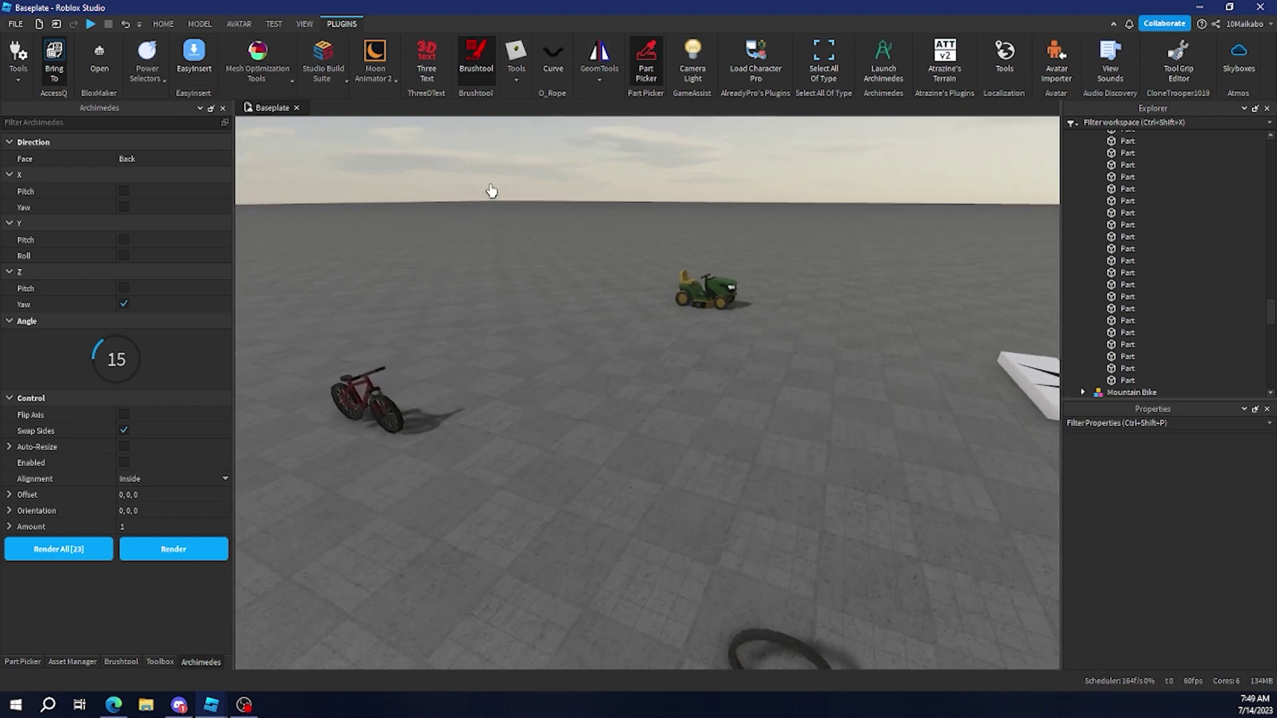
{"action": "right_click_drag", "start_coordinate": [661, 278], "coordinate": [662, 282]}
{"action": "key", "text": "j"}
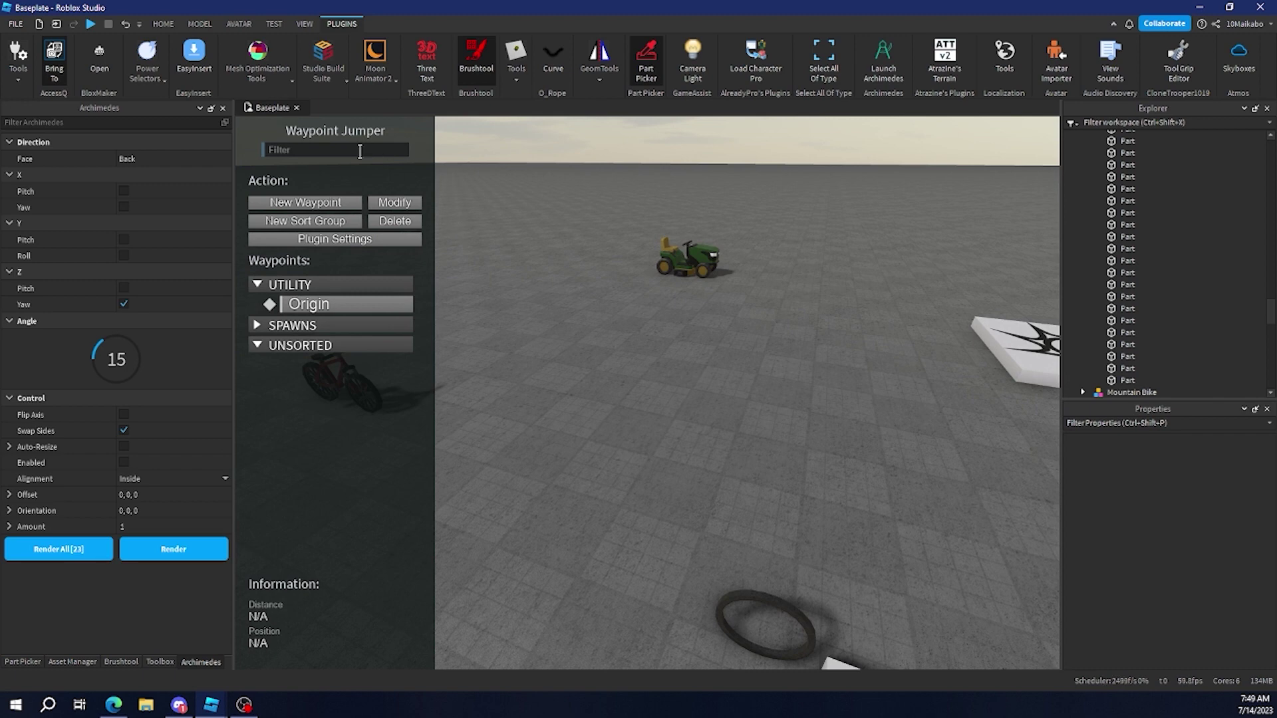
{"action": "right_click_drag", "start_coordinate": [717, 412], "coordinate": [718, 410]}
{"action": "key", "text": "w"}
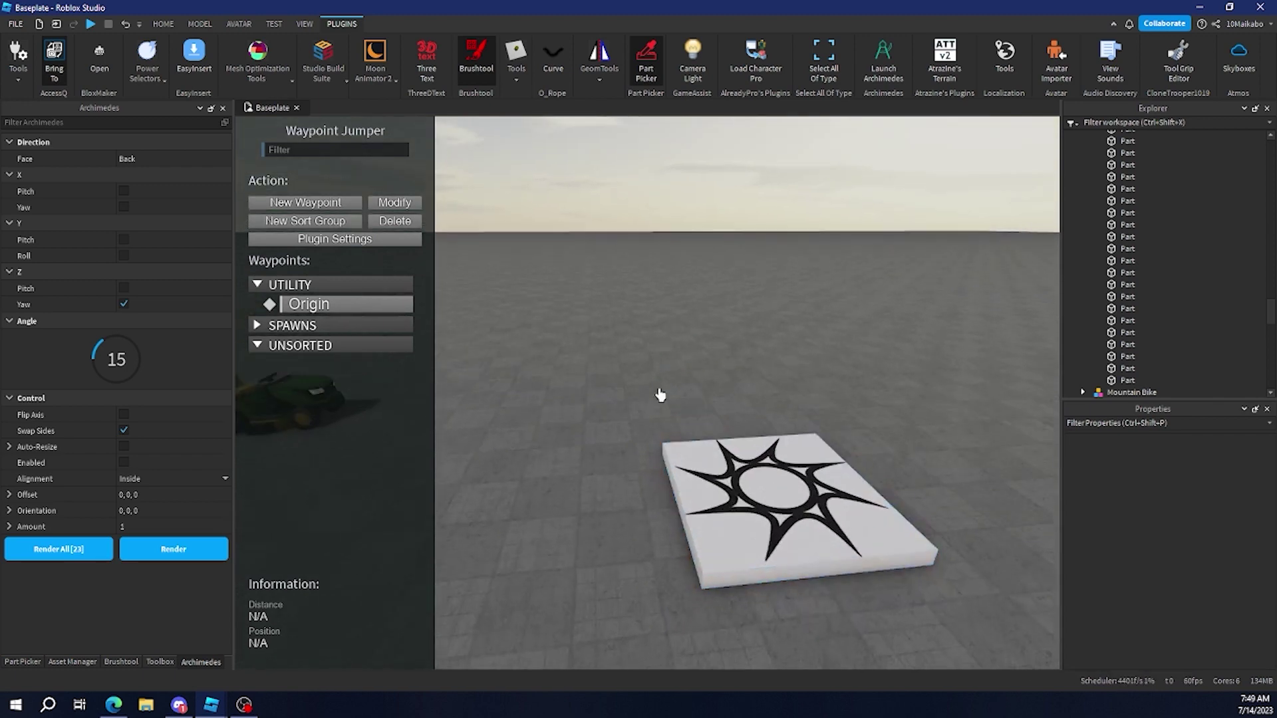
Start creating a waypoint in the Waypoint Jumper, cancel it, and close the plugin beside the lawn tractor
{"action": "left_click", "coordinate": [305, 203]}
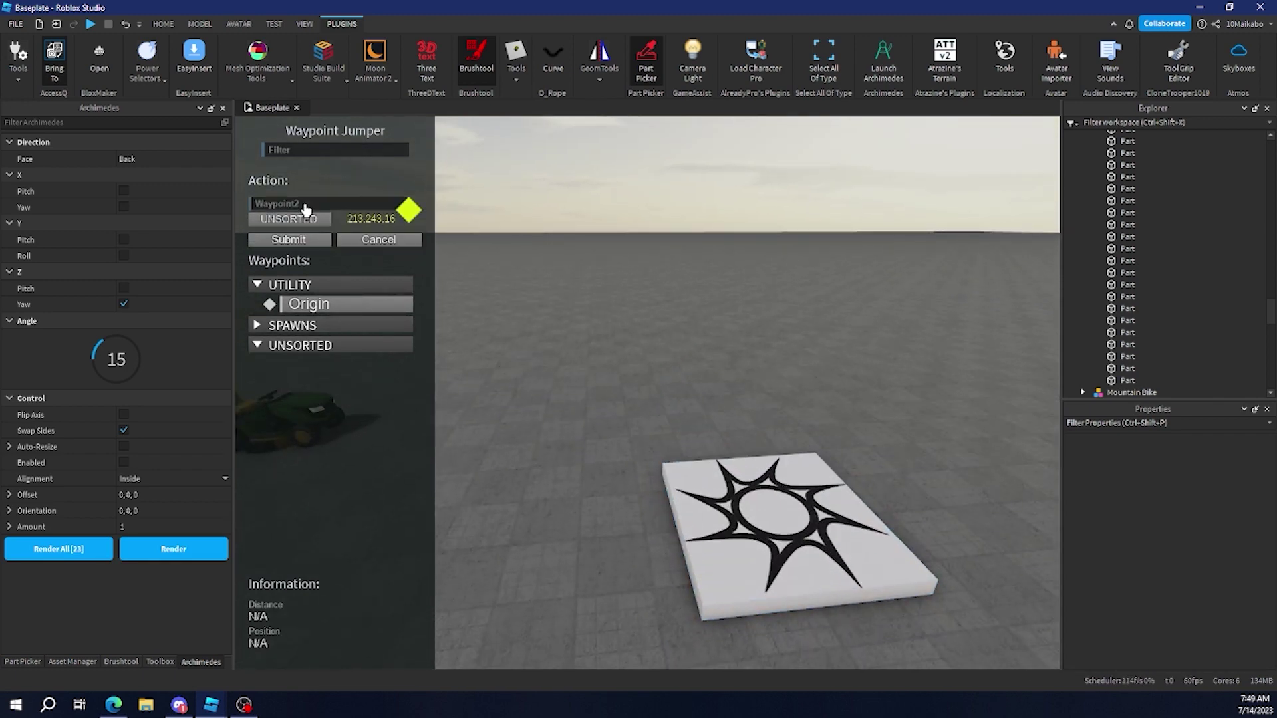
{"action": "left_click", "coordinate": [378, 240]}
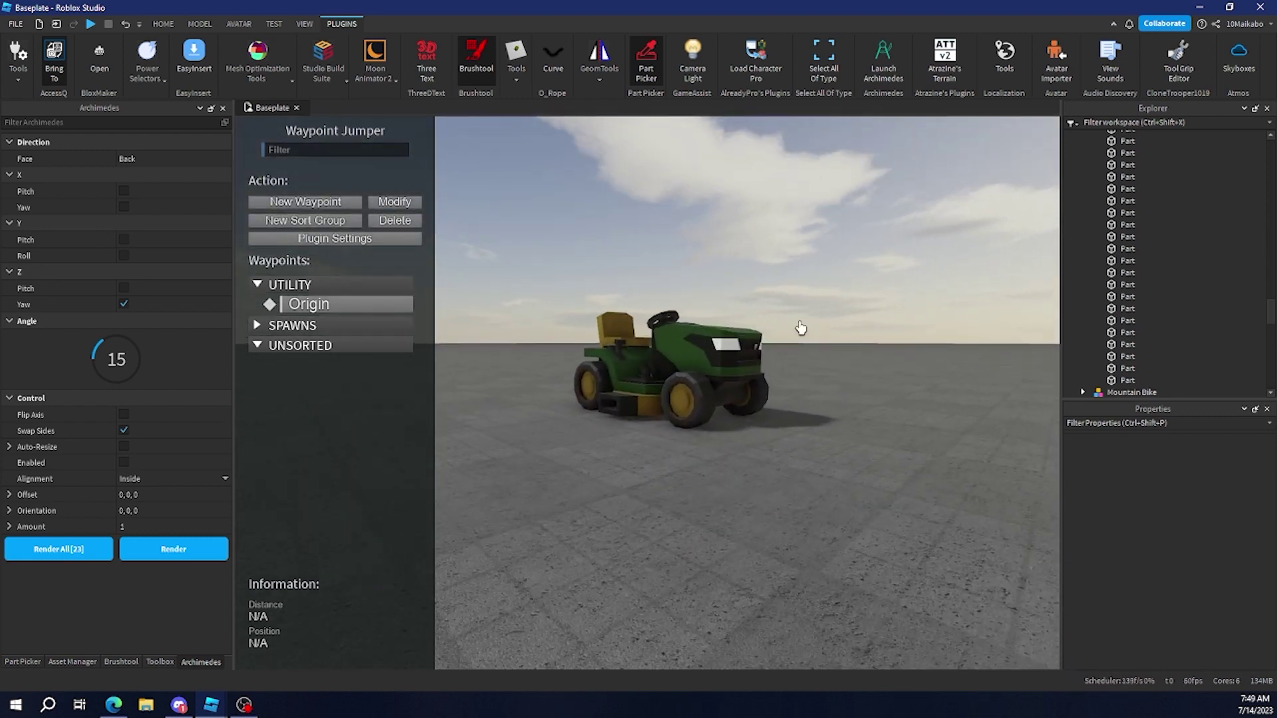
{"action": "key", "text": "w"}
{"action": "right_click_drag", "start_coordinate": [801, 328], "coordinate": [800, 327]}
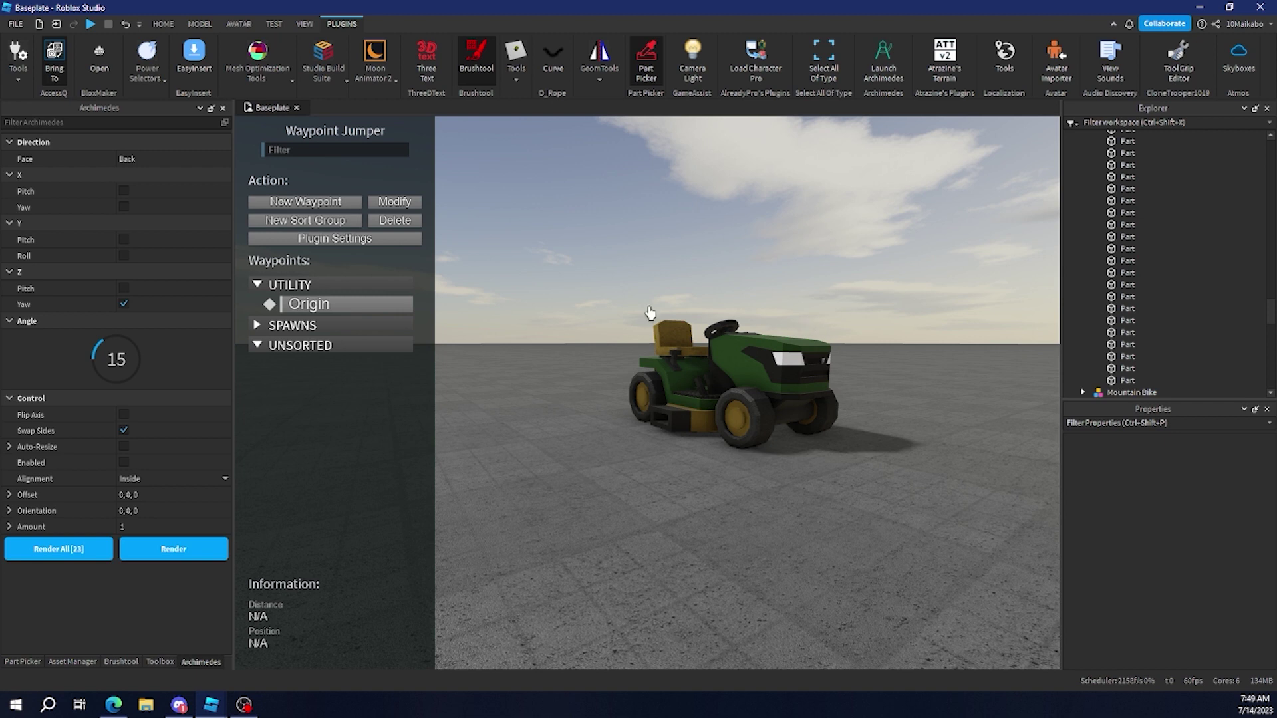
{"action": "key", "text": "Tab"}
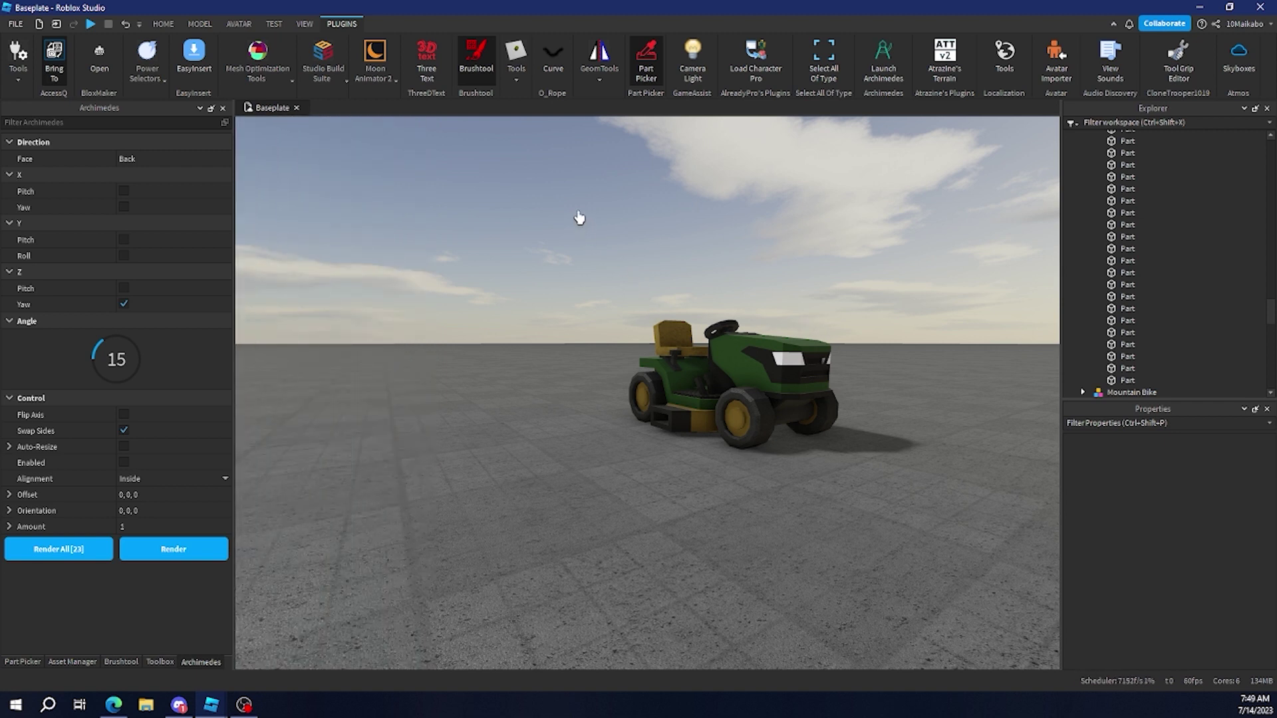
Save the current view as a new unsorted waypoint named Tractor in the Waypoint Jumper
{"action": "key", "text": "Tab"}
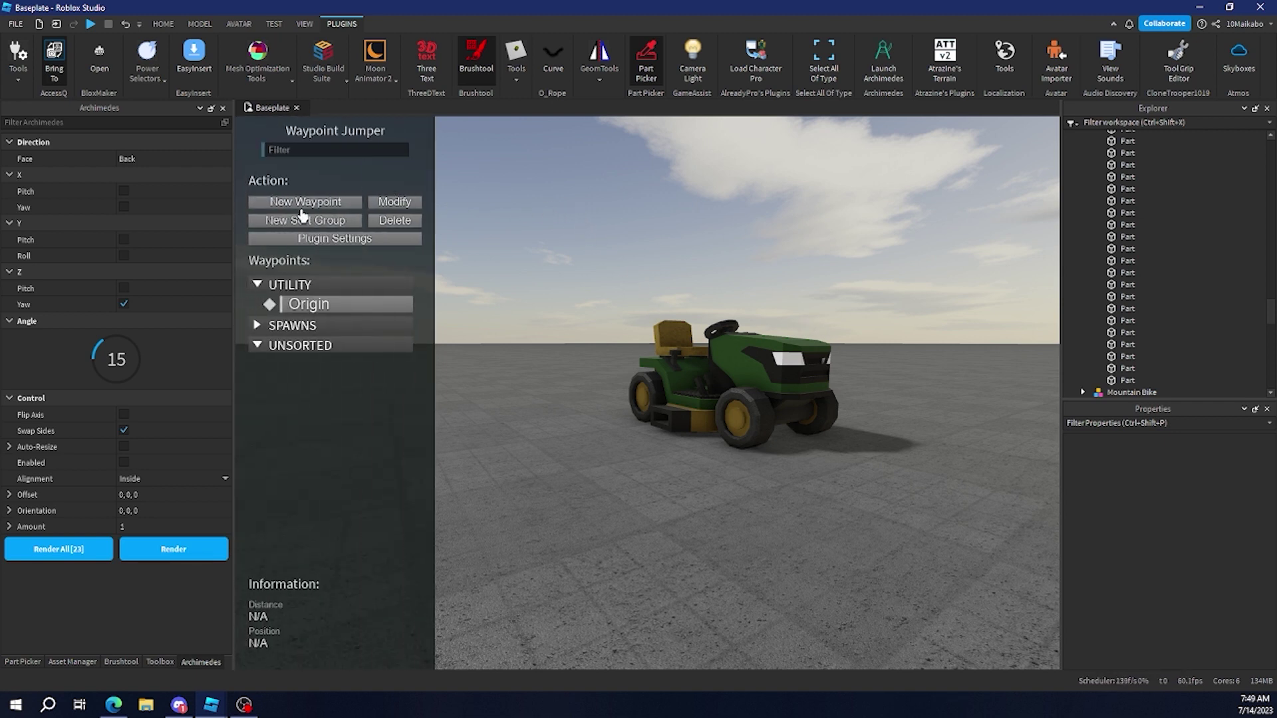
{"action": "left_click", "coordinate": [301, 205]}
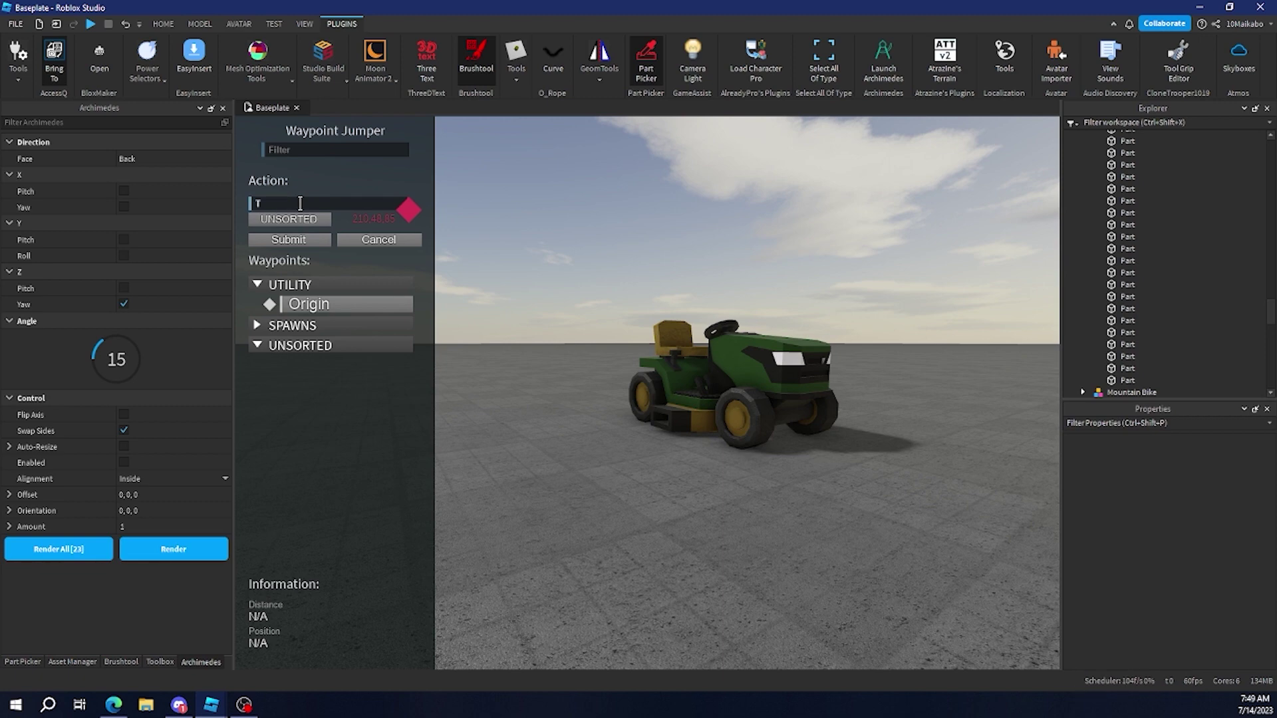
{"action": "left_click", "coordinate": [298, 244]}
Select the lawn tractor's seat cushion part for scaling and clear the selection without resizing it
{"action": "right_click_drag", "start_coordinate": [858, 353], "coordinate": [801, 356]}
{"action": "key", "text": "w"}
{"action": "key", "text": "e"}
{"action": "left_click", "coordinate": [174, 24]}
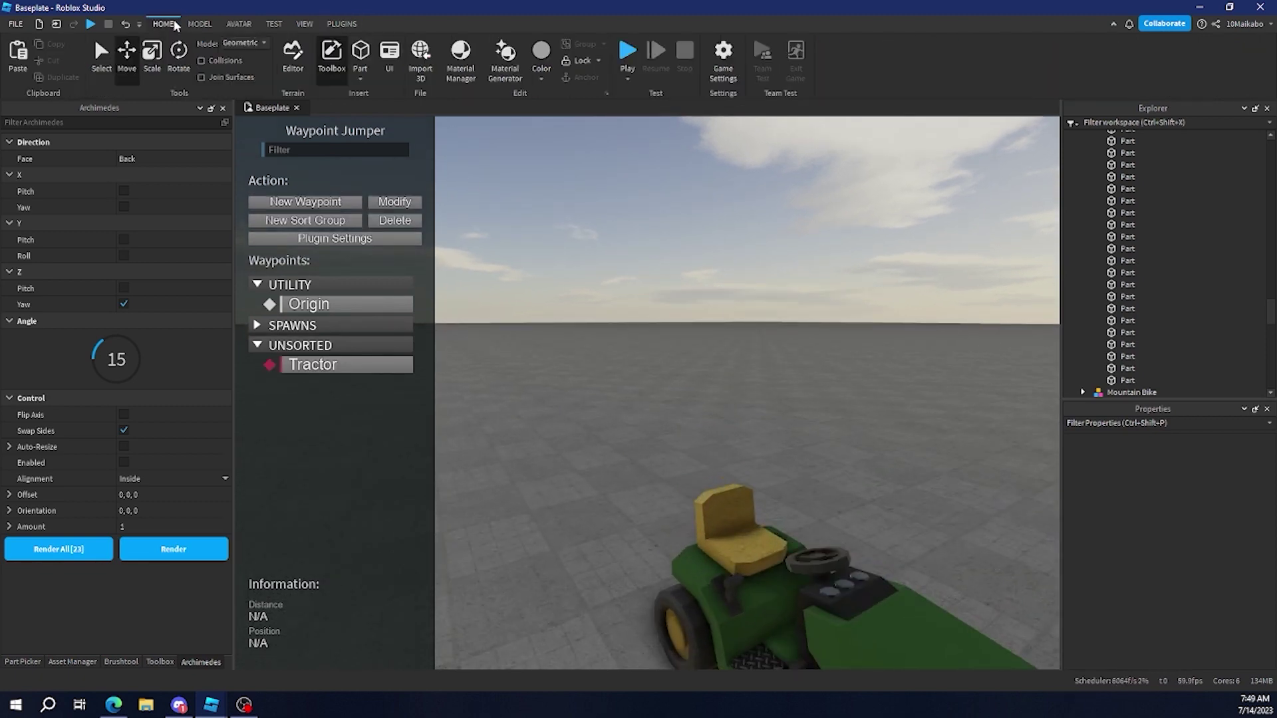
{"action": "key", "text": "w"}
{"action": "right_click_drag", "start_coordinate": [684, 293], "coordinate": [704, 374]}
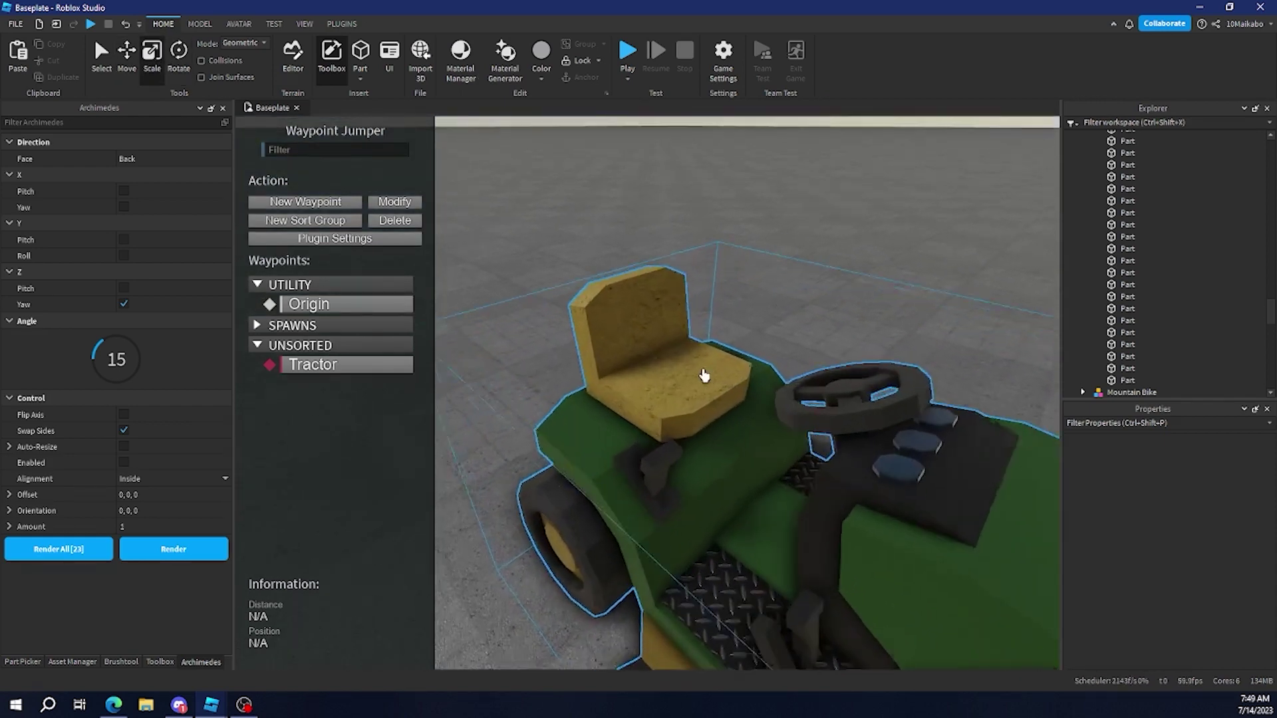
{"action": "left_click", "coordinate": [718, 386], "text": "alt"}
{"action": "key", "text": "w"}
{"action": "key", "text": "e"}
{"action": "key", "text": "a"}
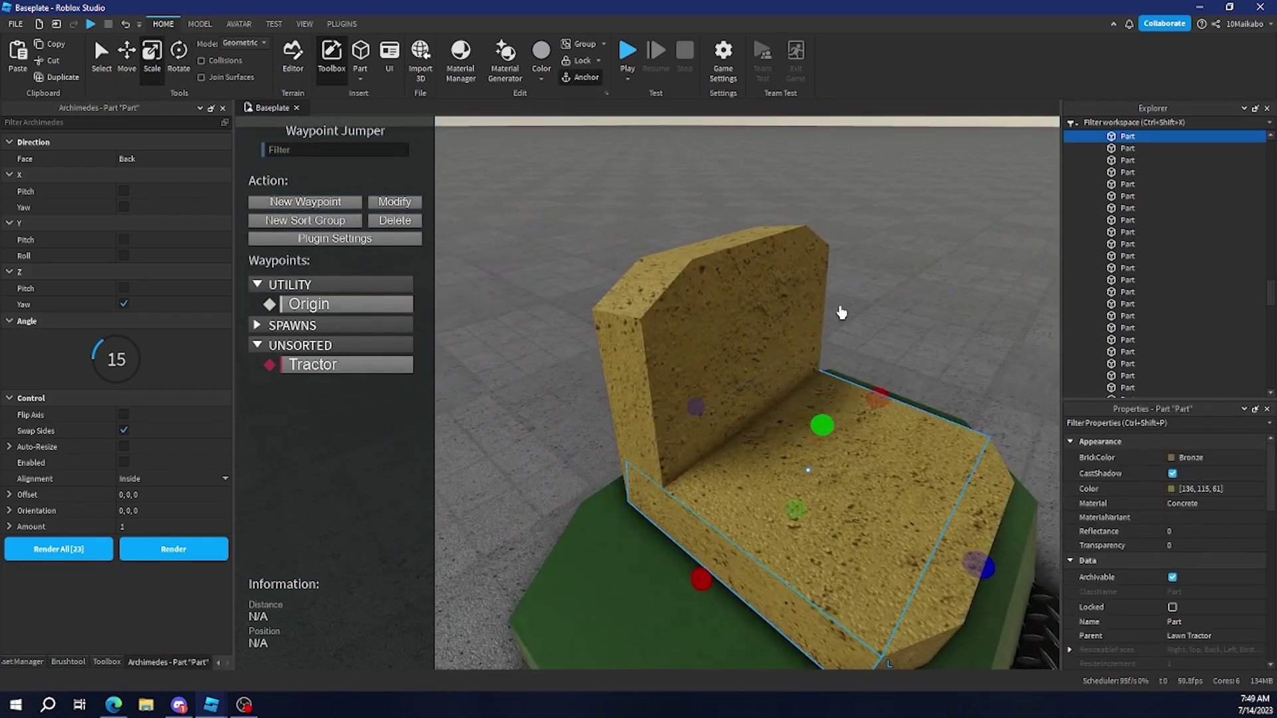
{"action": "left_click", "coordinate": [843, 311]}
Fly away from the lawn tractor, return to it through the Tractor waypoint, and close the Waypoint Jumper
{"action": "key", "text": "s"}
{"action": "right_click_drag", "start_coordinate": [848, 300], "coordinate": [724, 271]}
{"action": "key", "text": "d"}
{"action": "key", "text": "w"}
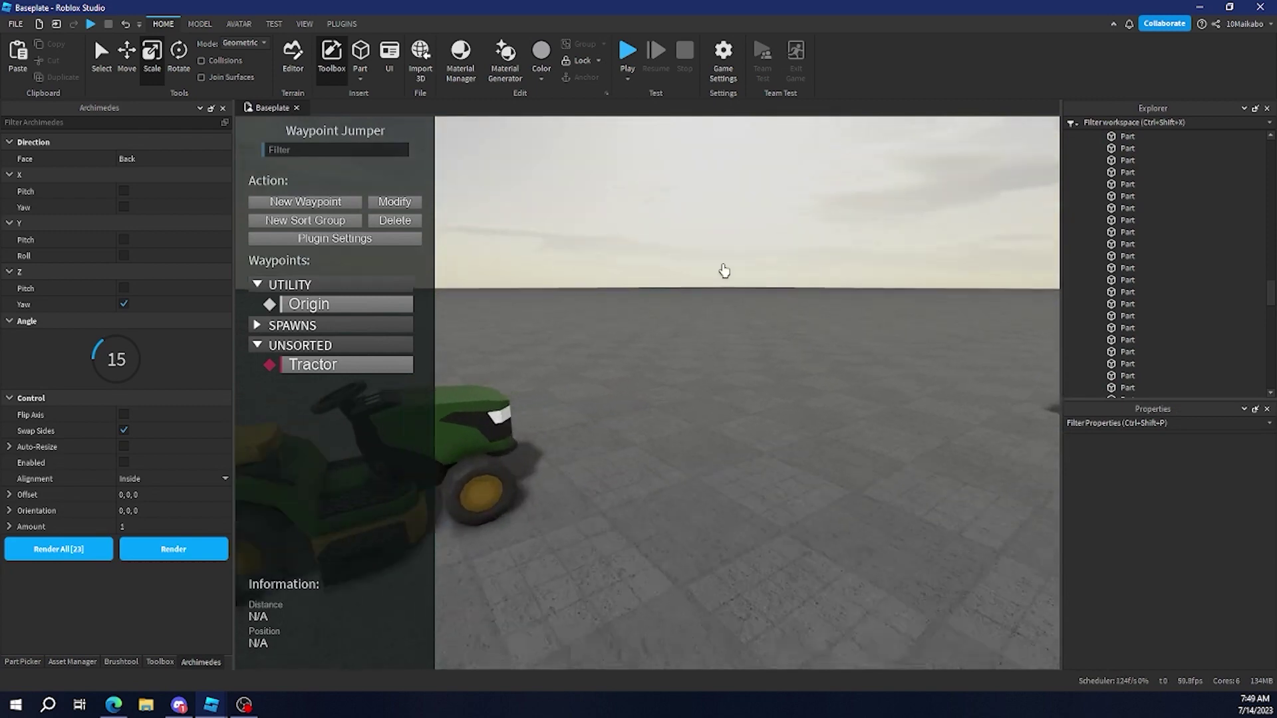
{"action": "left_click", "coordinate": [312, 365]}
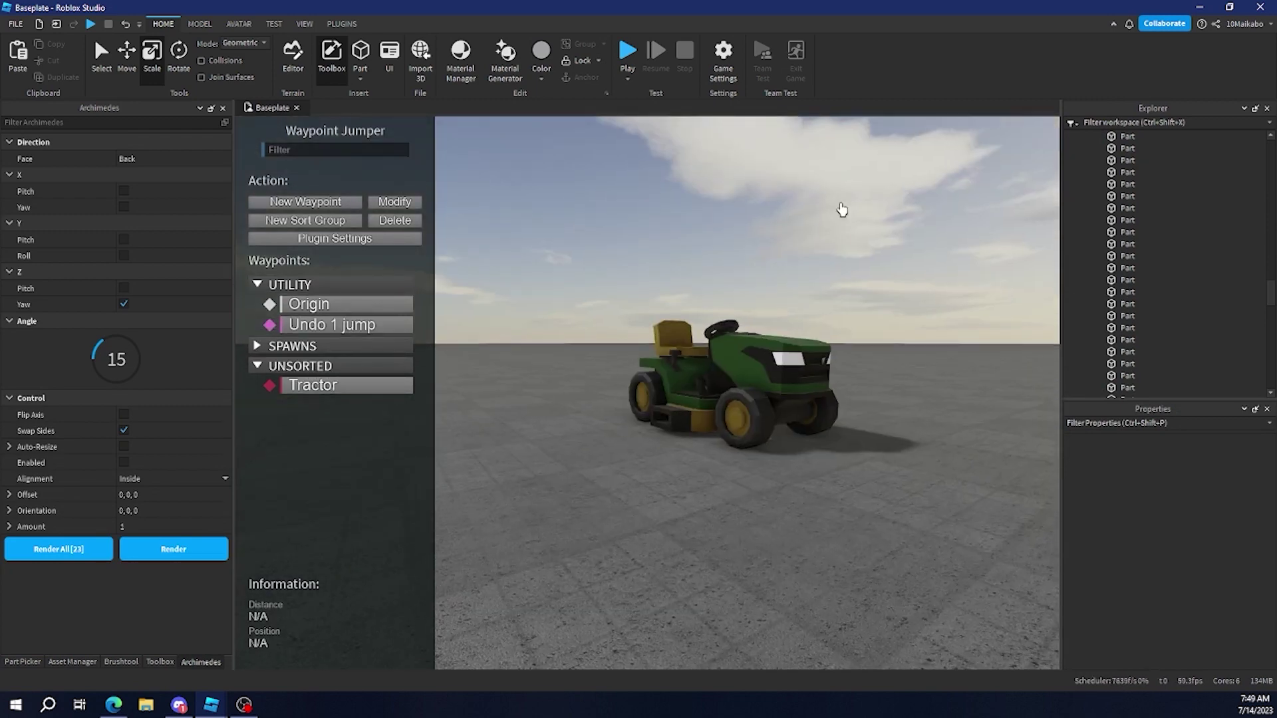
{"action": "key", "text": "j"}
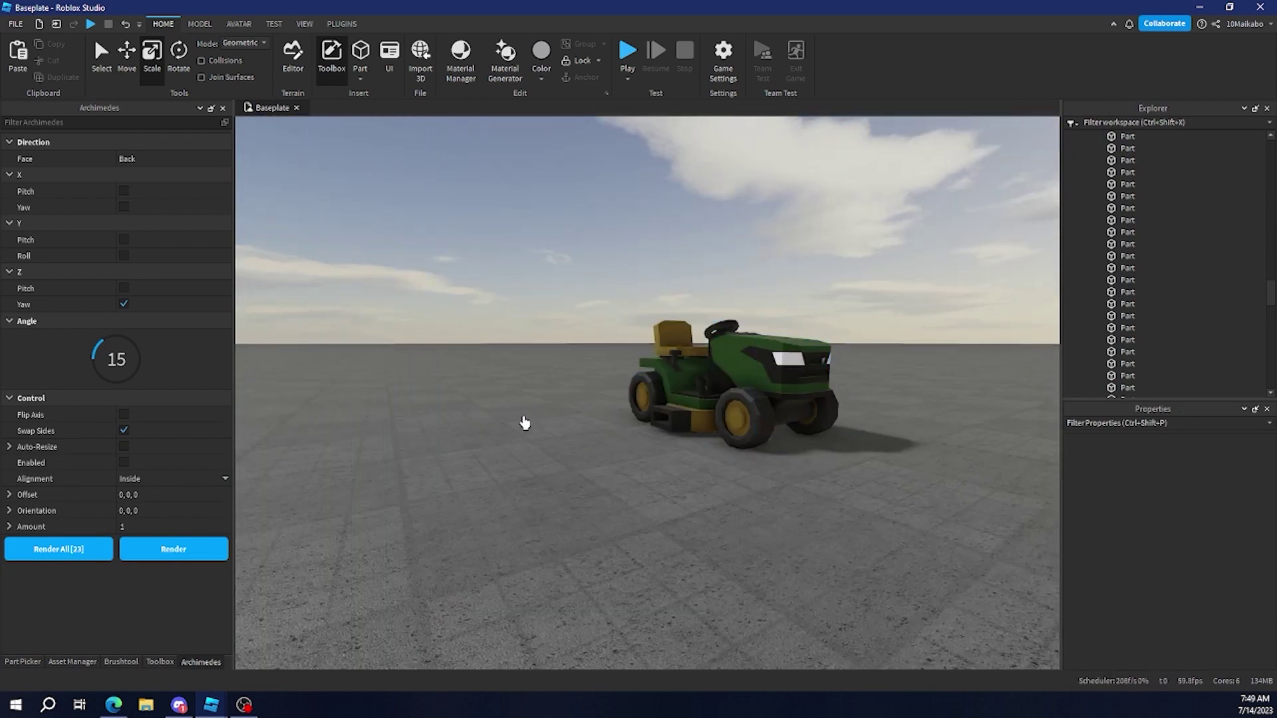
{"action": "right_click_drag", "start_coordinate": [524, 419], "coordinate": [524, 419]}
{"action": "scroll", "coordinate": [525, 423], "scroll_direction": "up", "scroll_amount": 5}
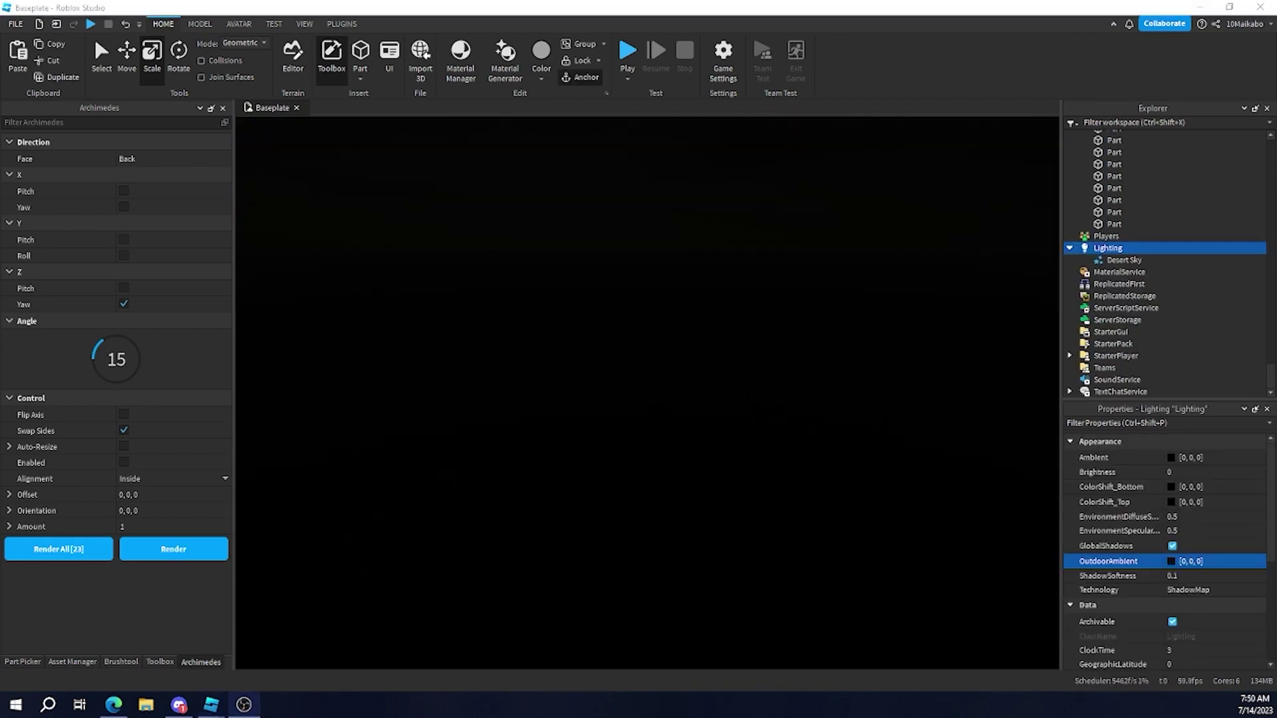
Turn on the Camera Light plugin in the pitch-black scene
{"action": "left_click", "coordinate": [785, 440]}
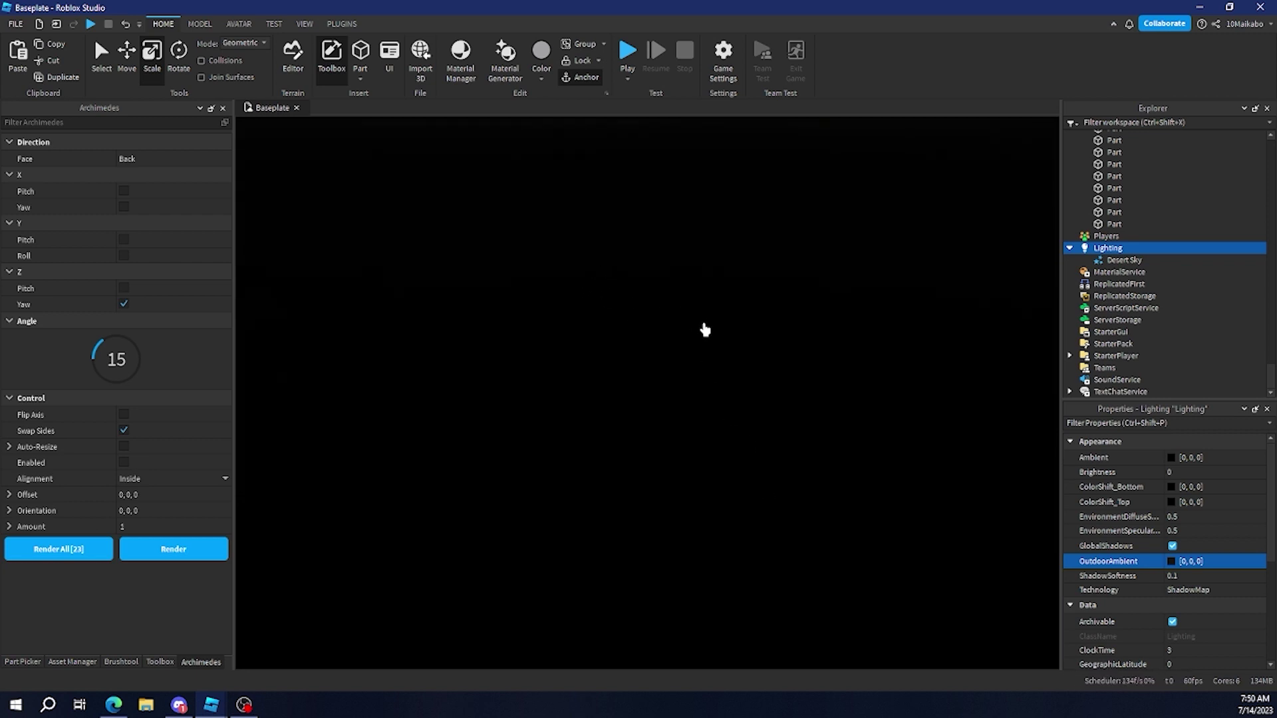
{"action": "left_click", "coordinate": [343, 25]}
{"action": "left_click", "coordinate": [693, 66]}
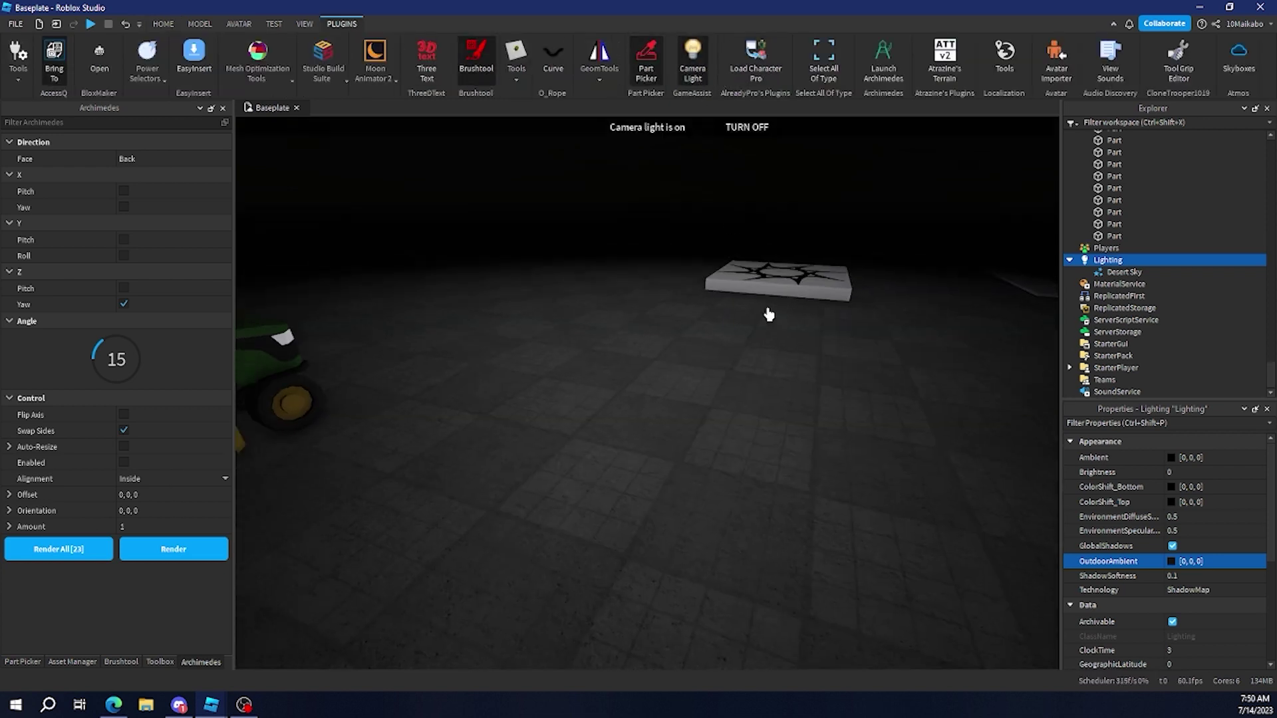
Inspect the star-patterned plate, curved parts and lawn tractor under the camera light, and turn the light off
{"action": "key", "text": "a"}
{"action": "right_click_drag", "start_coordinate": [768, 314], "coordinate": [726, 374]}
{"action": "key", "text": "w"}
{"action": "key", "text": "d"}
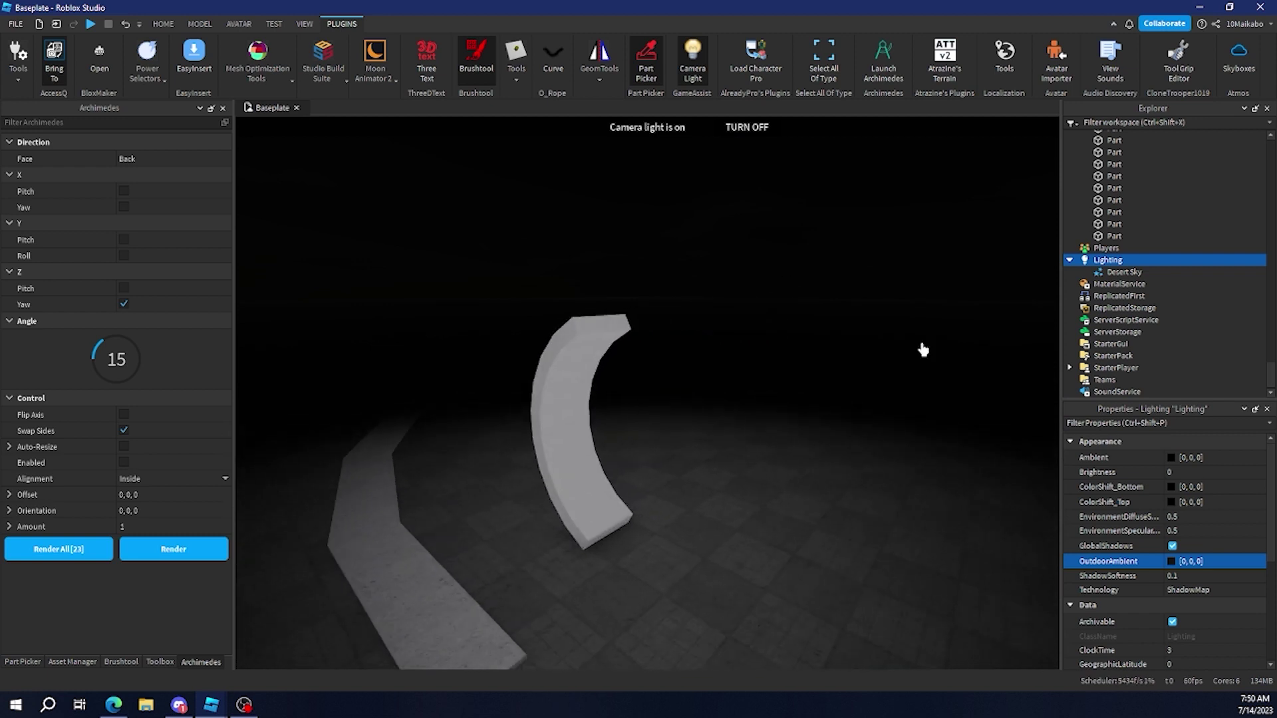
{"action": "right_click_drag", "start_coordinate": [643, 504], "coordinate": [642, 504]}
{"action": "key", "text": "w"}
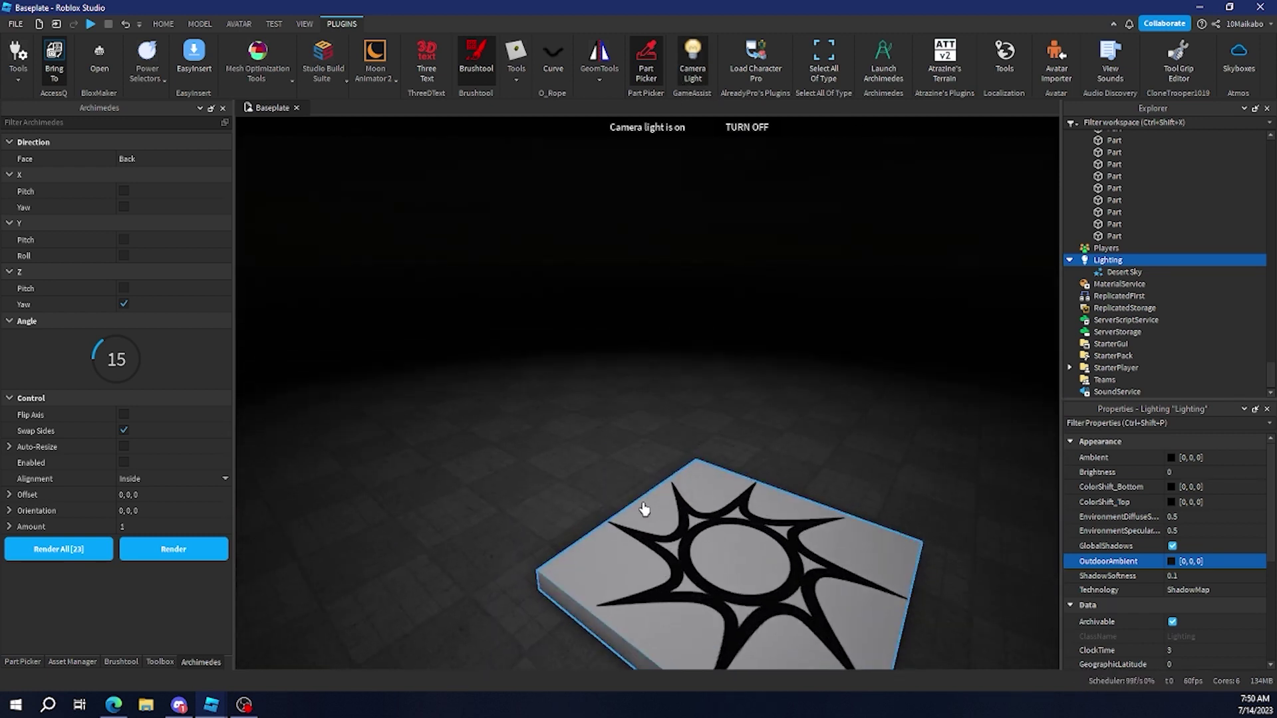
{"action": "key", "text": "d"}
{"action": "right_click_drag", "start_coordinate": [644, 510], "coordinate": [645, 509]}
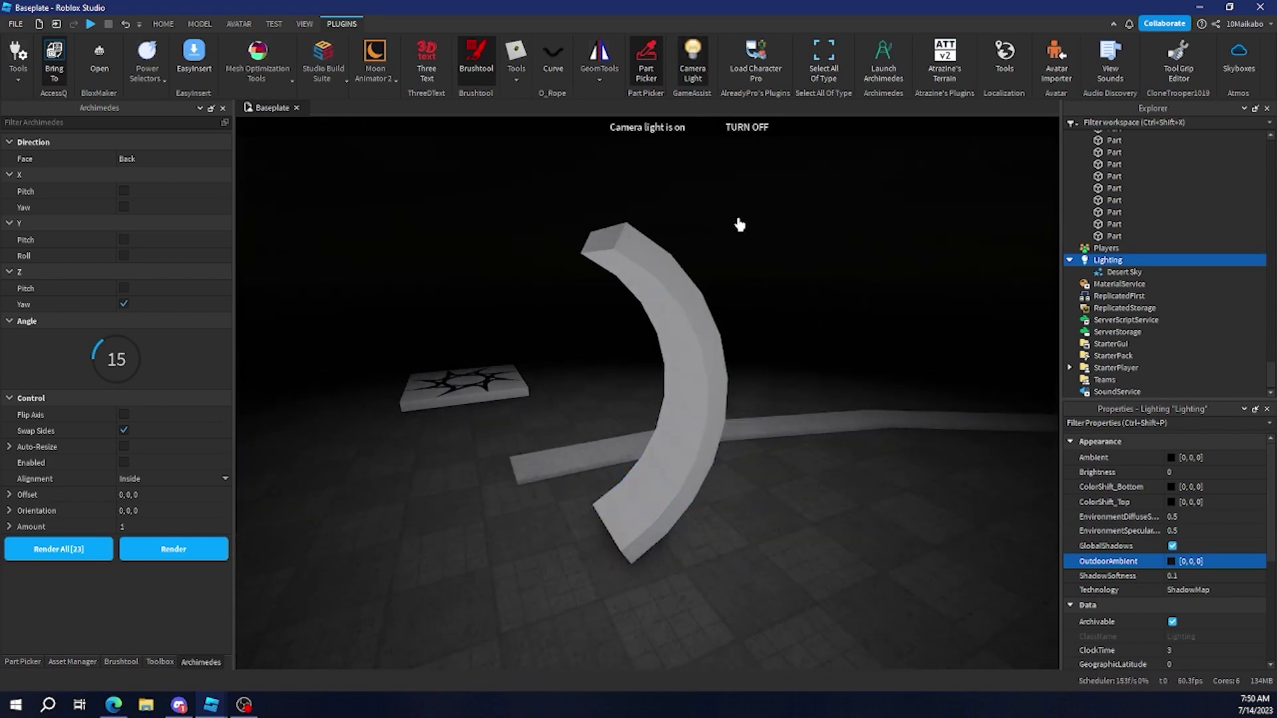
{"action": "key", "text": "a"}
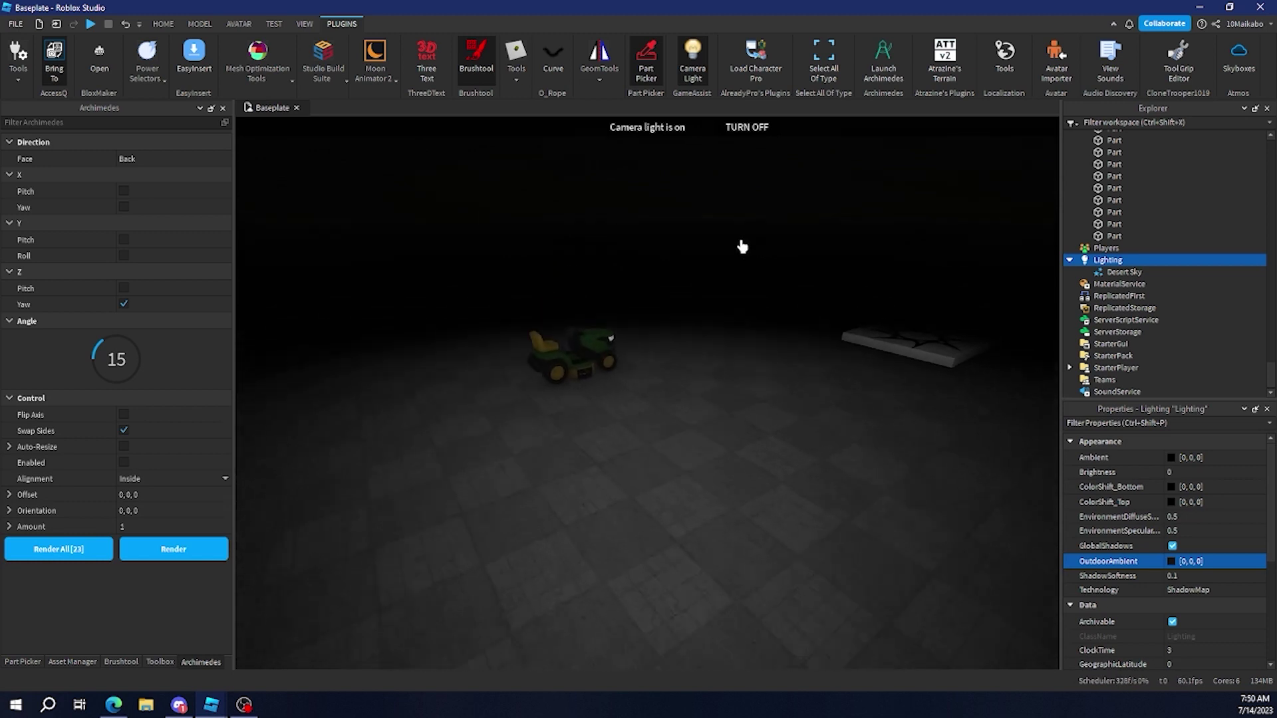
{"action": "left_click", "coordinate": [752, 127]}
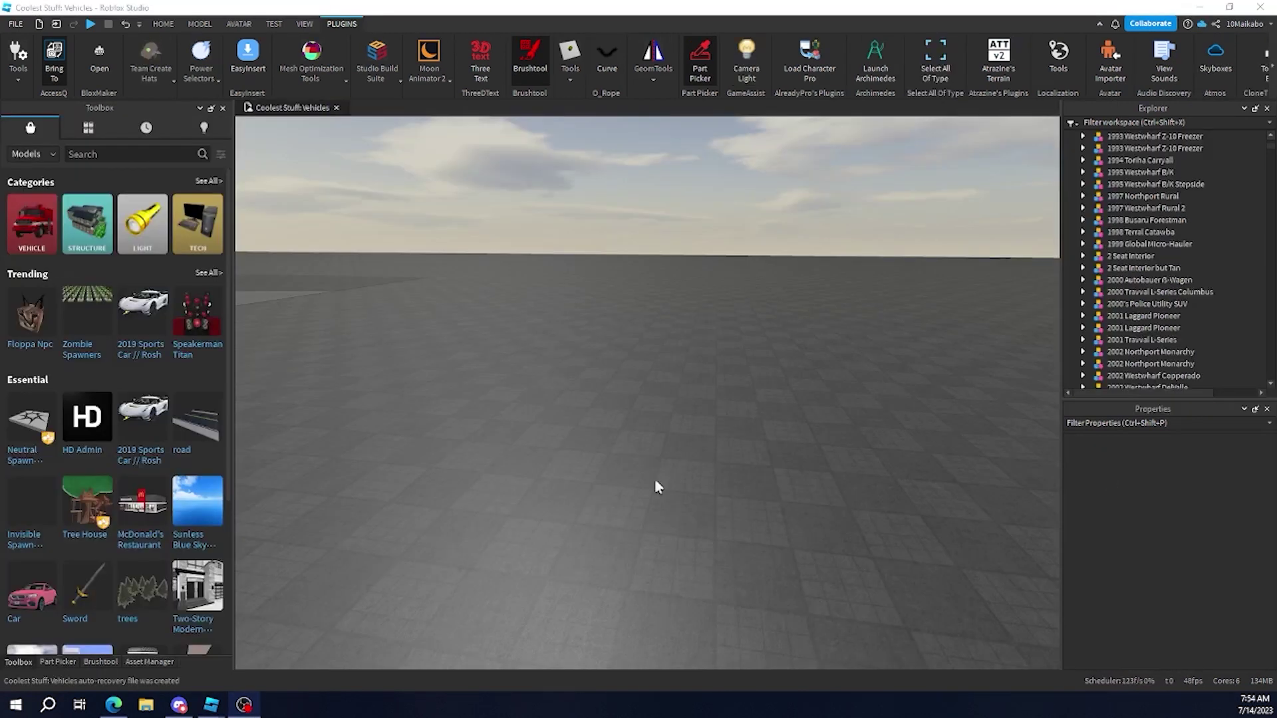
Open the hat configuration of the Team Create Hats plugin in the Vehicles place
{"action": "right_click_drag", "start_coordinate": [563, 481], "coordinate": [563, 477]}
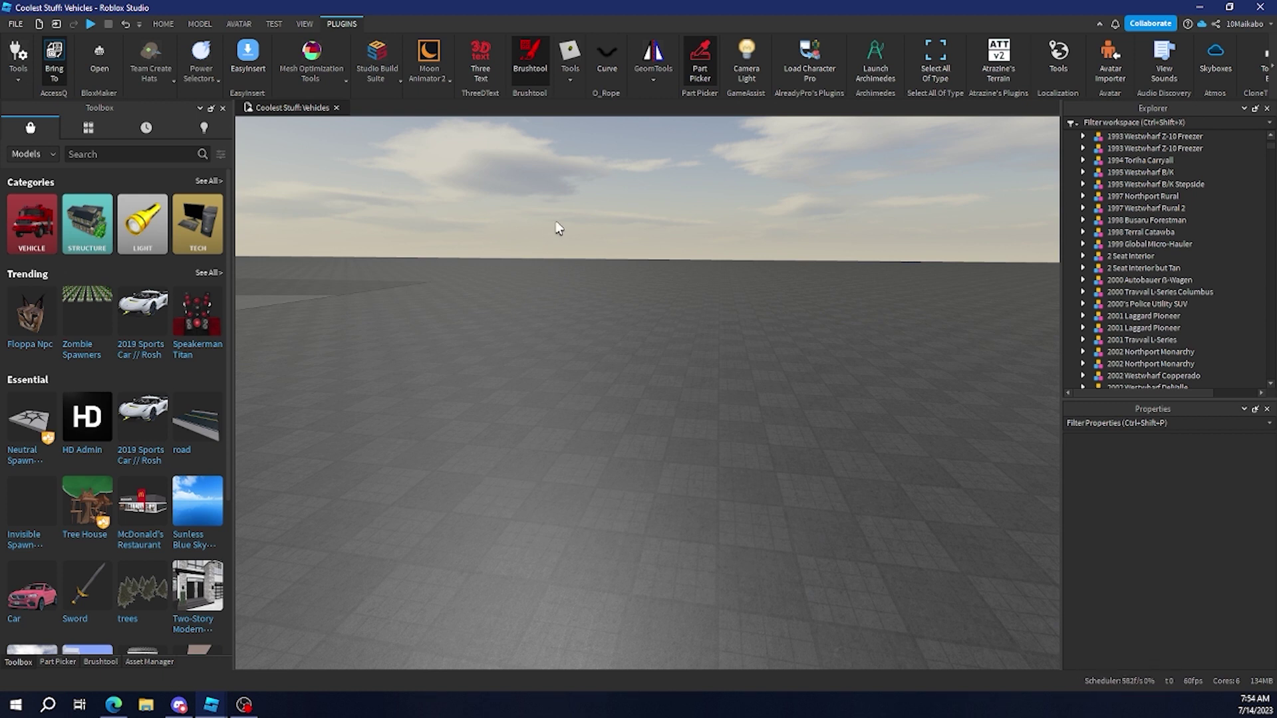
{"action": "left_click", "coordinate": [168, 50]}
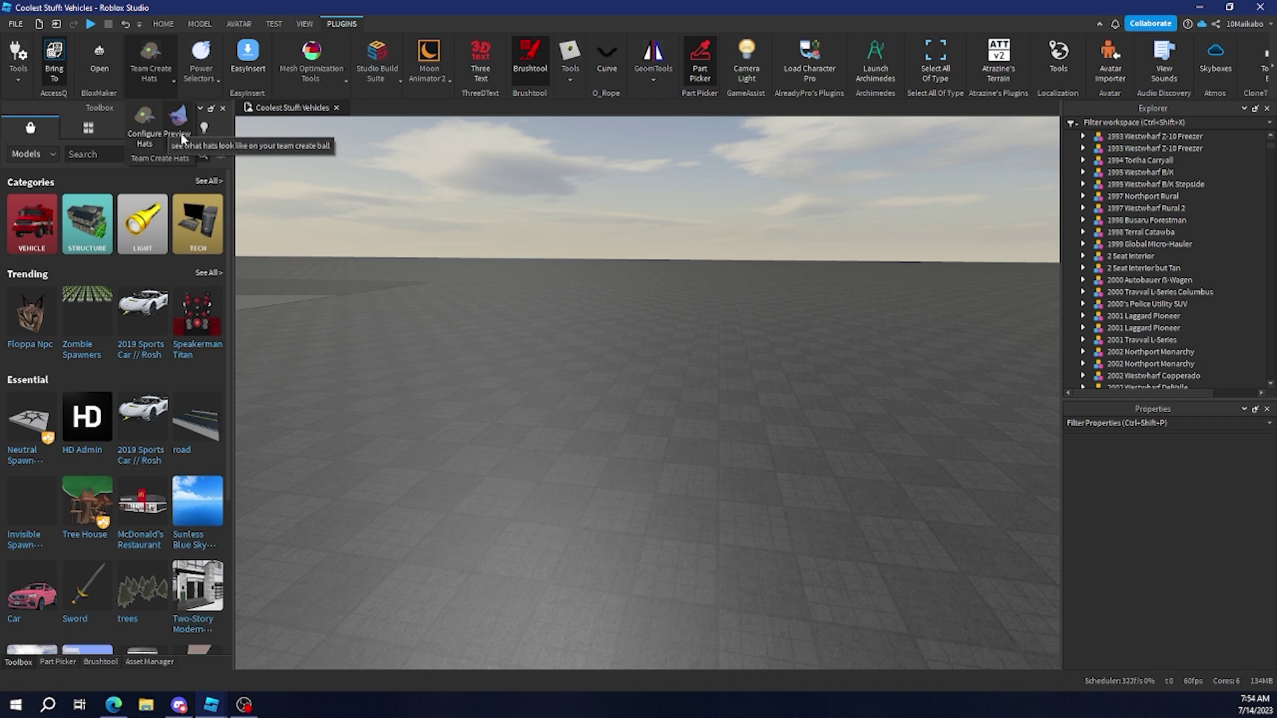
{"action": "left_click", "coordinate": [153, 138]}
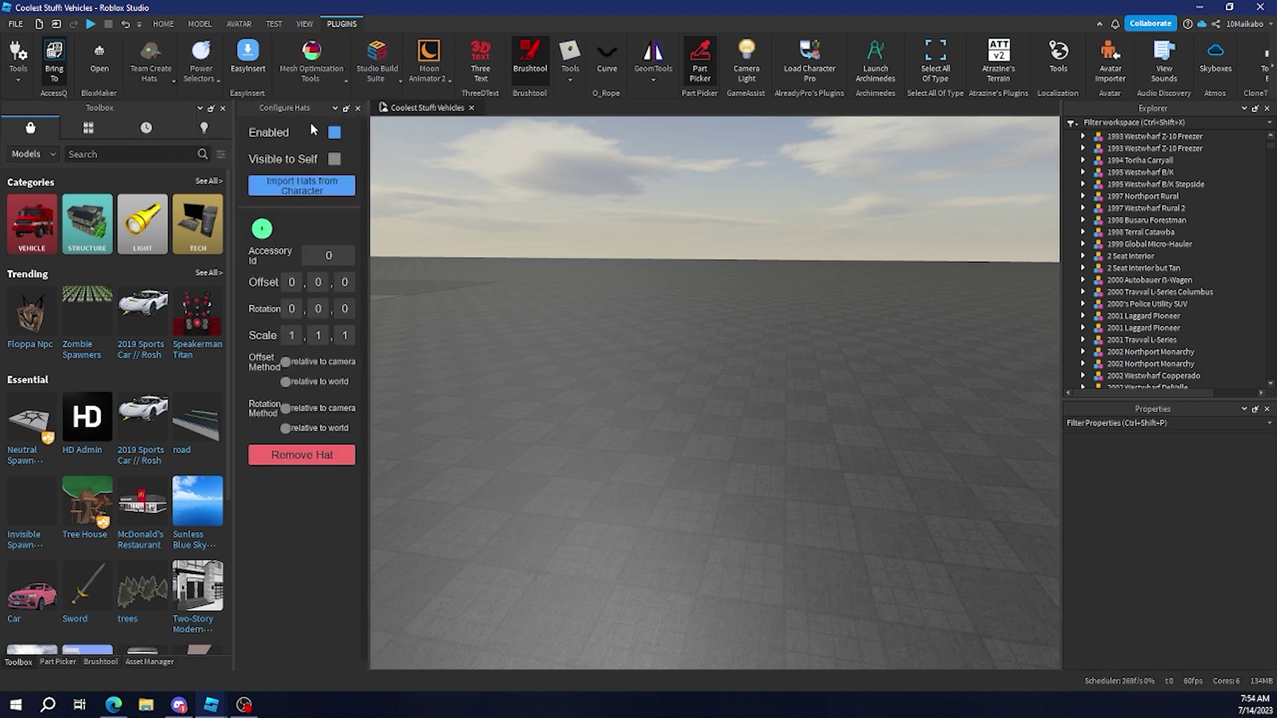
Try to add a Team Create hat from a pasted accessory ID
{"action": "left_click", "coordinate": [325, 253]}
{"action": "key", "text": "ctrl+v"}
{"action": "left_click", "coordinate": [268, 232]}
Open the Team Create Hats preview, float its window over the viewport, and check it from another camera direction
{"action": "left_click", "coordinate": [150, 73]}
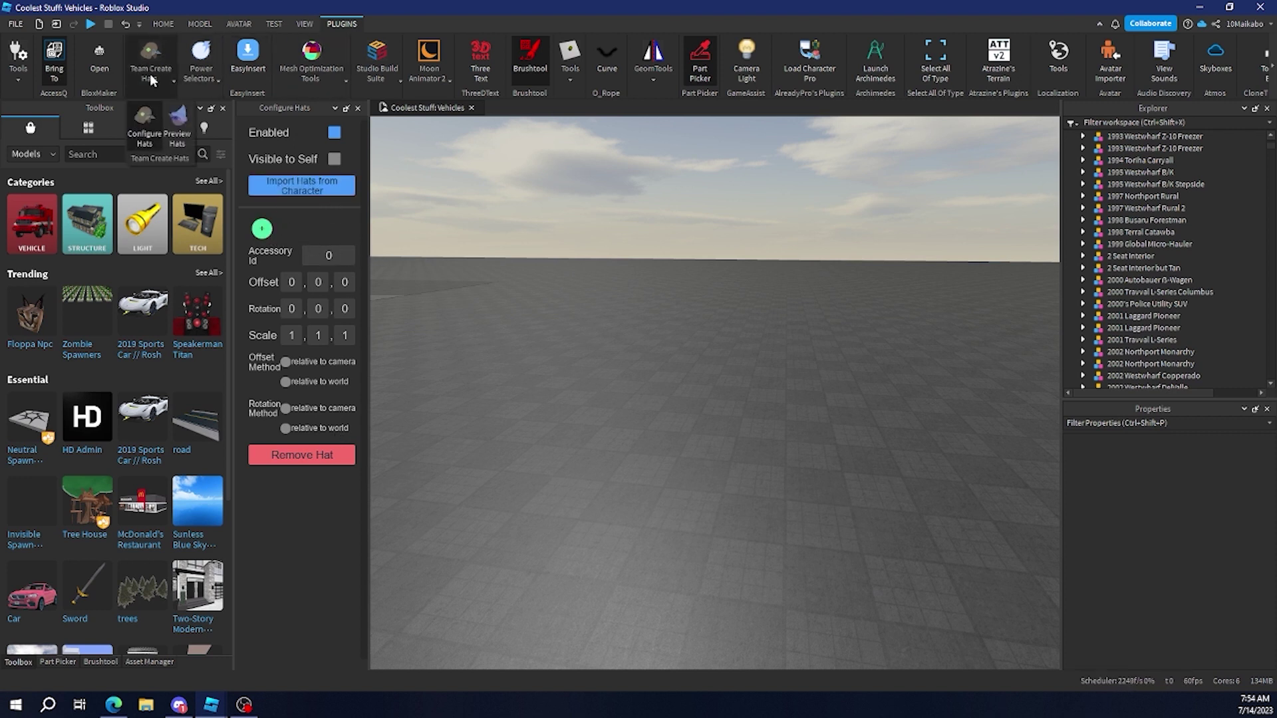
{"action": "left_click", "coordinate": [185, 127]}
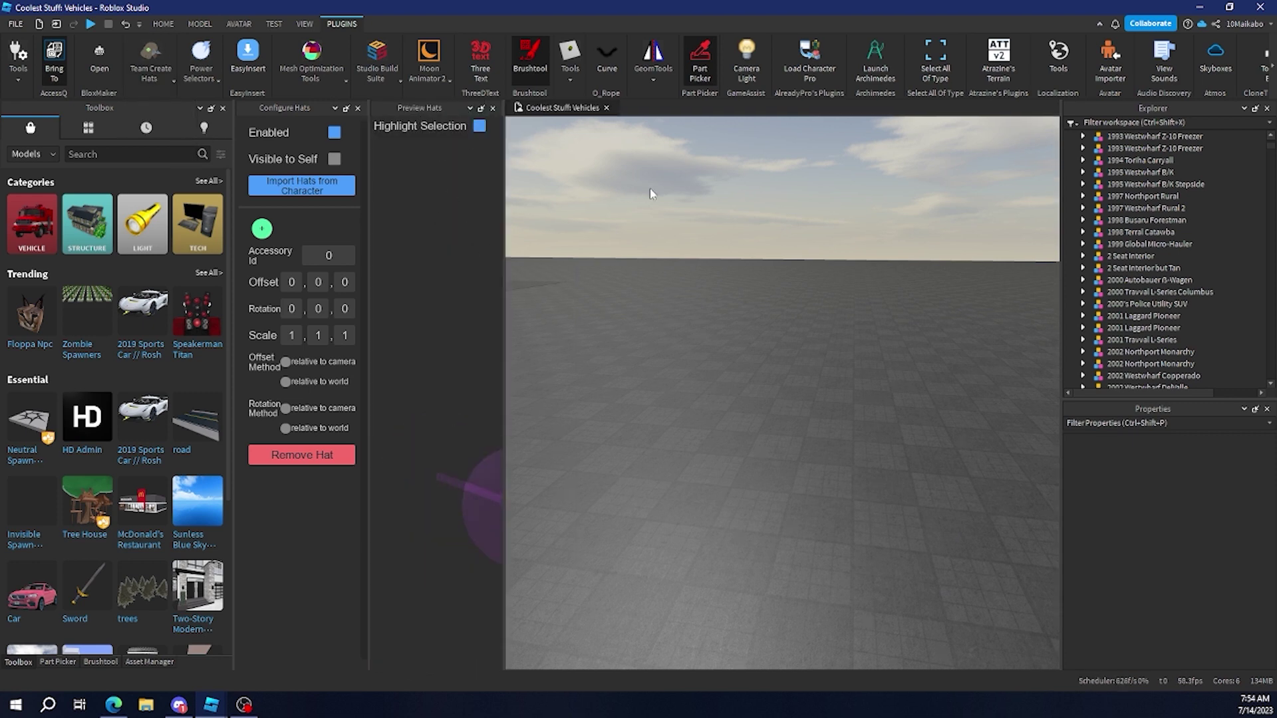
{"action": "left_click_drag", "start_coordinate": [421, 107], "coordinate": [653, 242]}
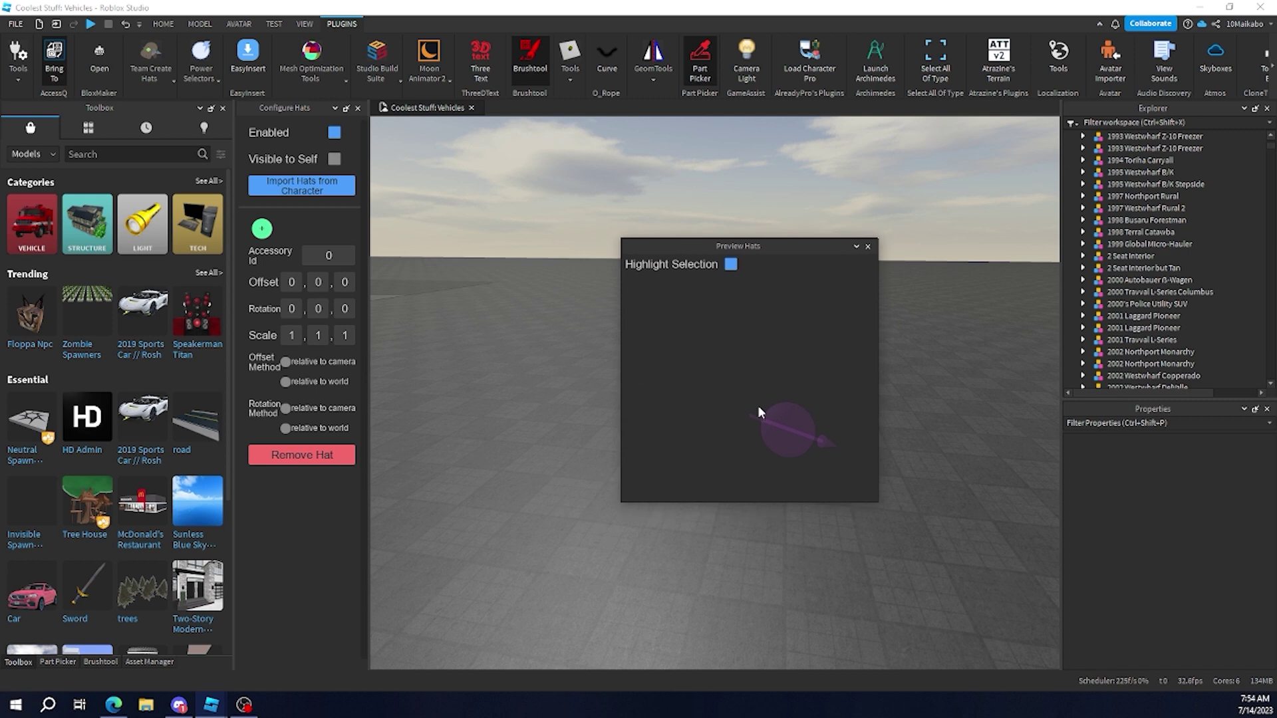
{"action": "left_click", "coordinate": [929, 457]}
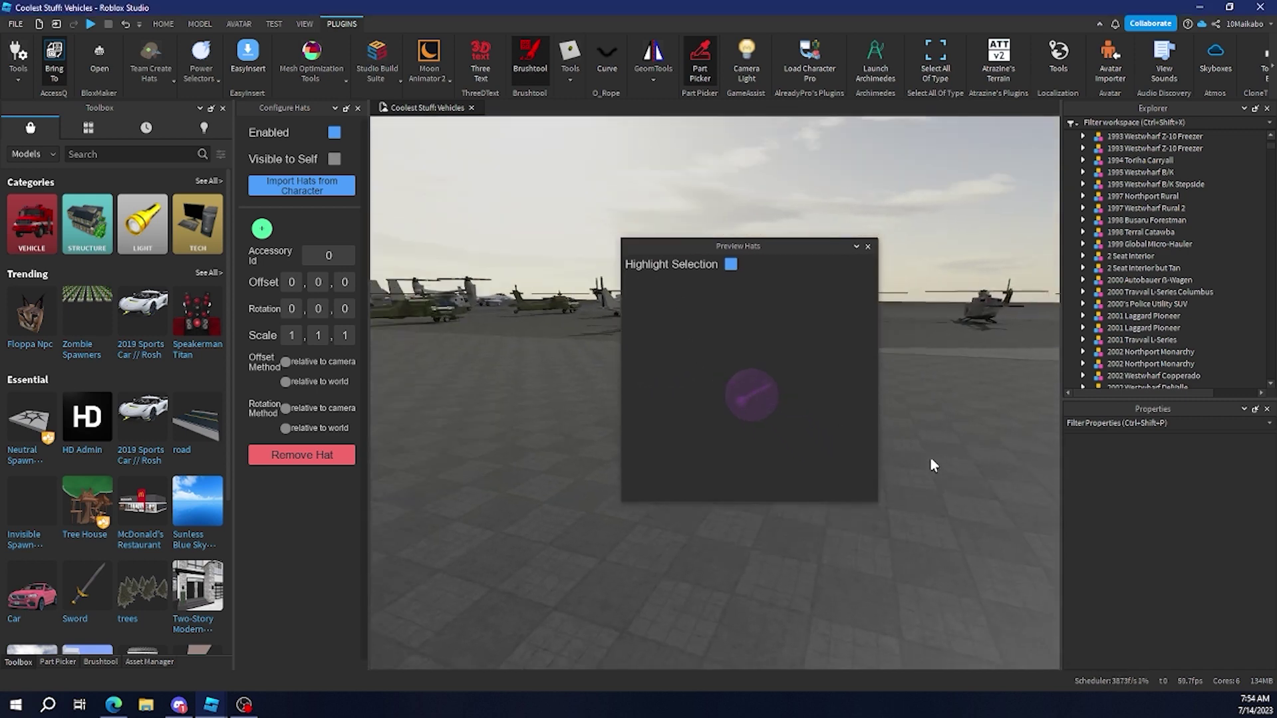
{"action": "right_click_drag", "start_coordinate": [930, 459], "coordinate": [930, 459]}
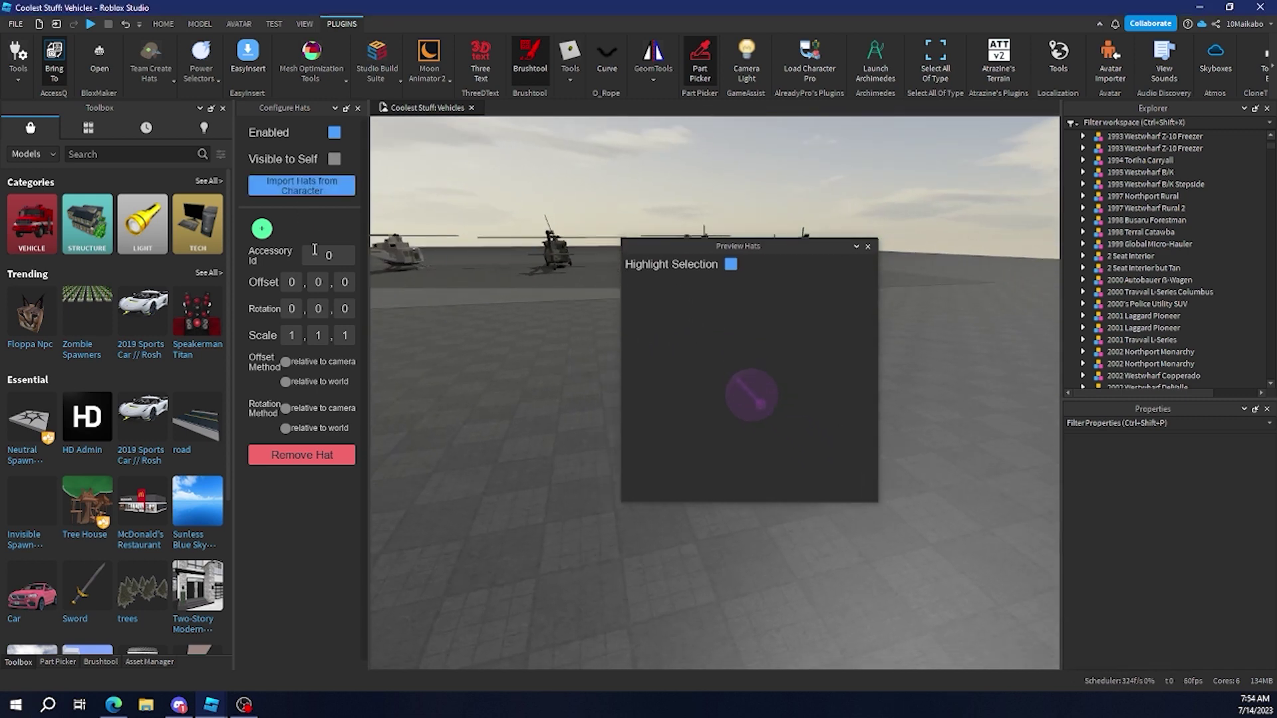
Add hats by accessory ID, remove the second one, and keep only the hat with ID 116778296
{"action": "left_click", "coordinate": [350, 261]}
{"action": "type", "text": "1028826"}
{"action": "left_click", "coordinate": [266, 230]}
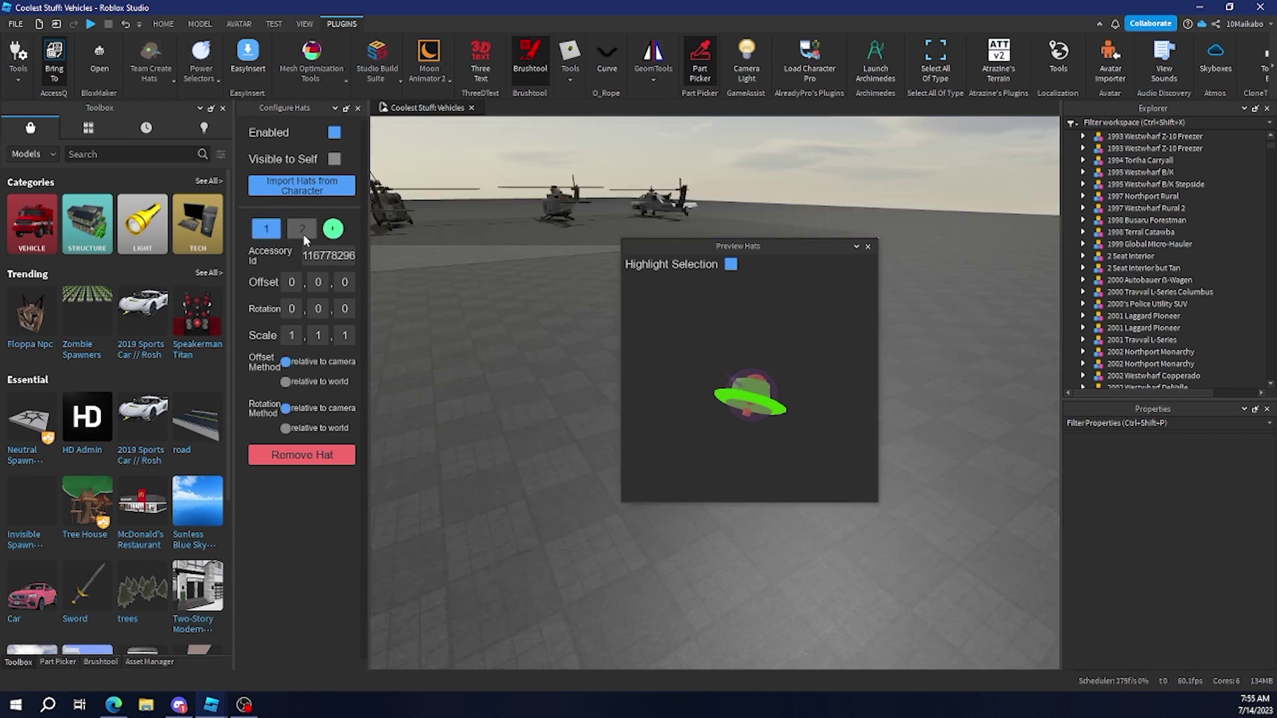
{"action": "left_click", "coordinate": [304, 233]}
{"action": "left_click", "coordinate": [305, 454]}
{"action": "scroll", "coordinate": [524, 478], "scroll_direction": "down", "scroll_amount": 5}
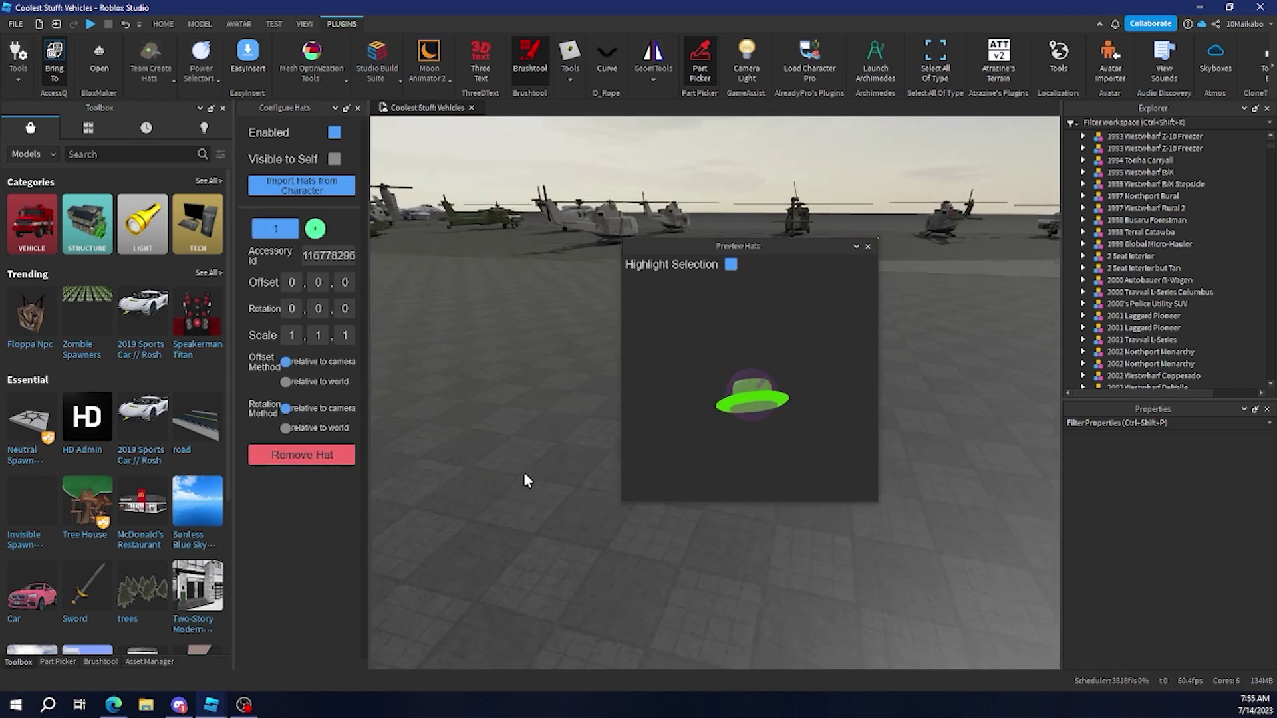
{"action": "right_click_drag", "start_coordinate": [524, 472], "coordinate": [524, 472]}
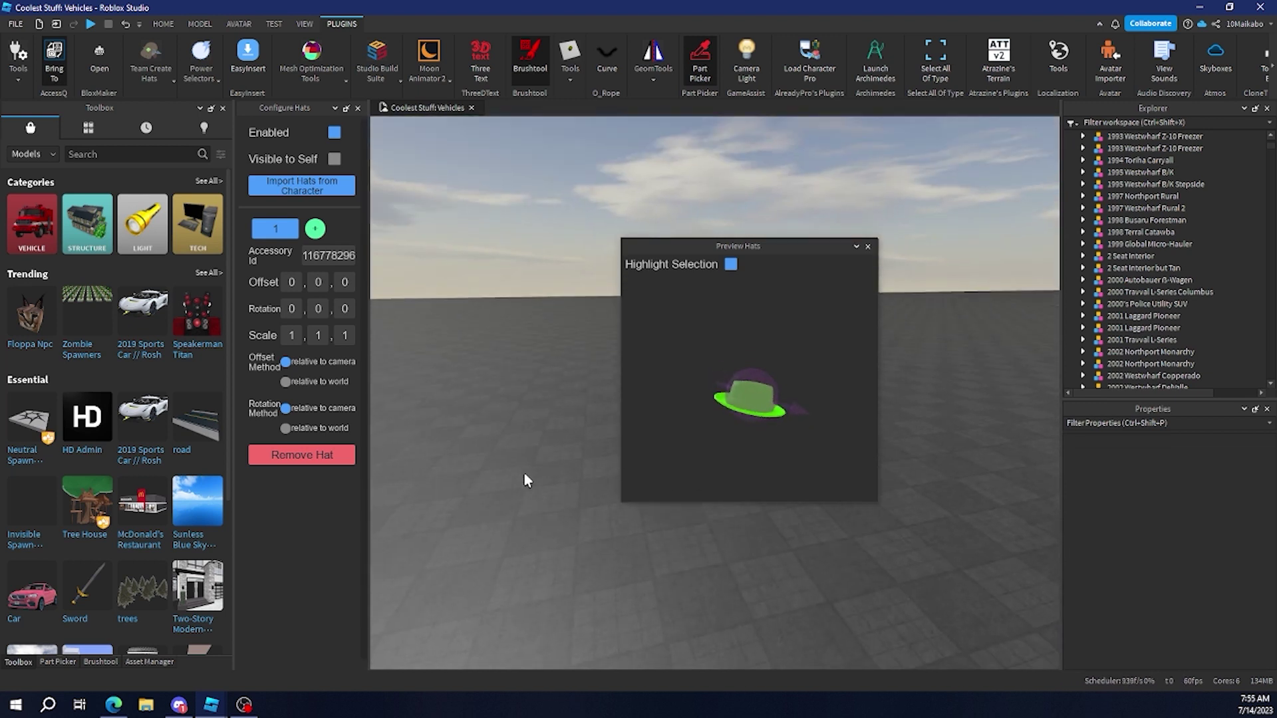
Set the hat's vertical offset to 0.8 and check its placement in the preview
{"action": "double_click", "coordinate": [320, 282]}
{"action": "type", "text": "8"}
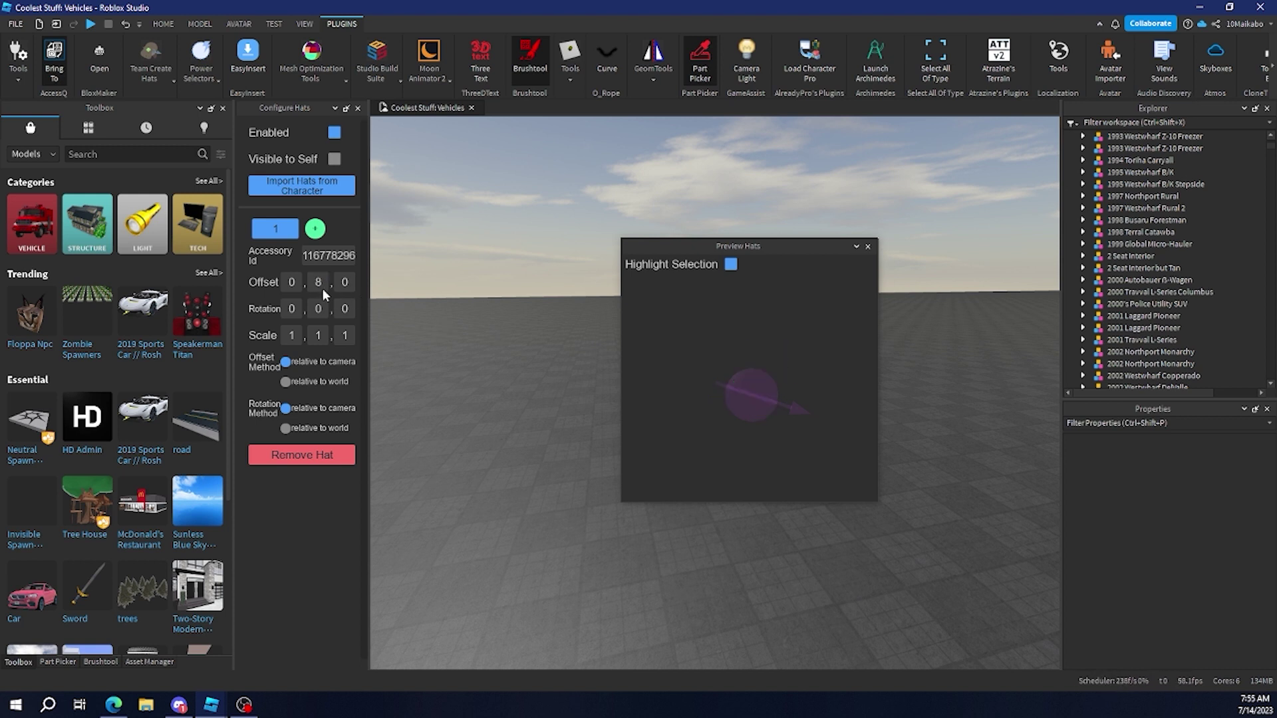
{"action": "type", "text": "0."}
{"action": "right_click_drag", "start_coordinate": [576, 462], "coordinate": [576, 461]}
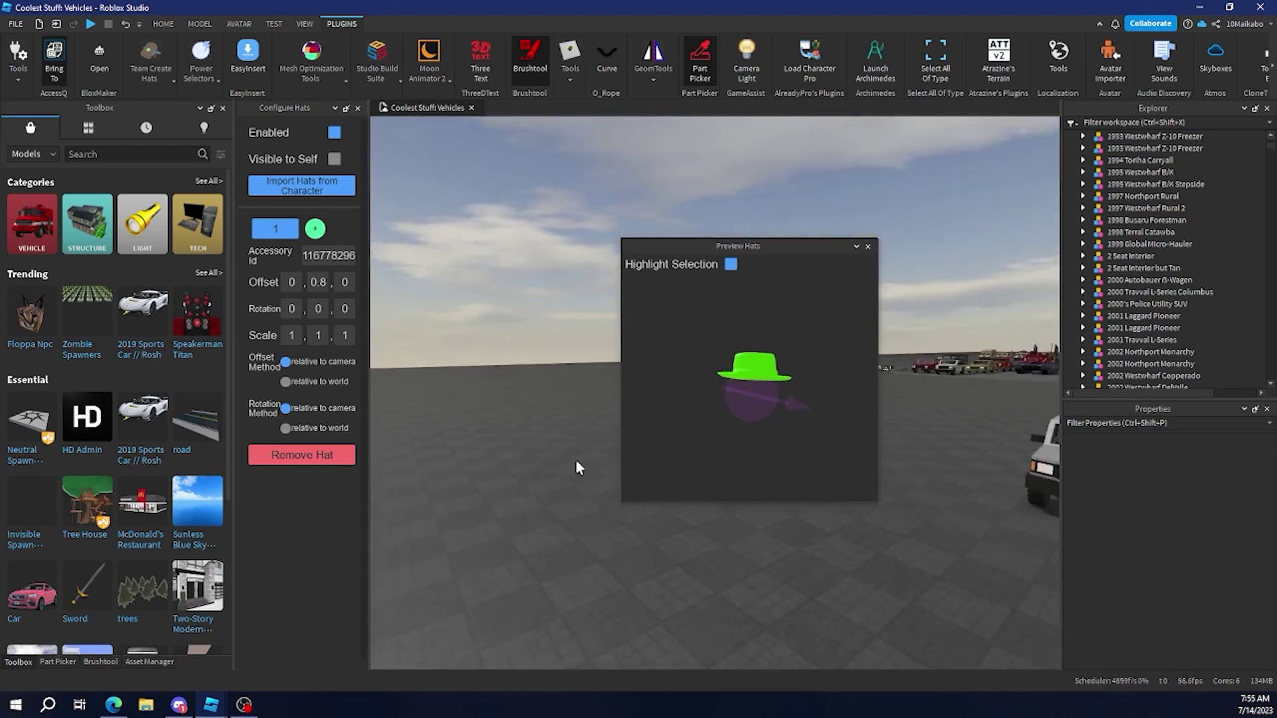